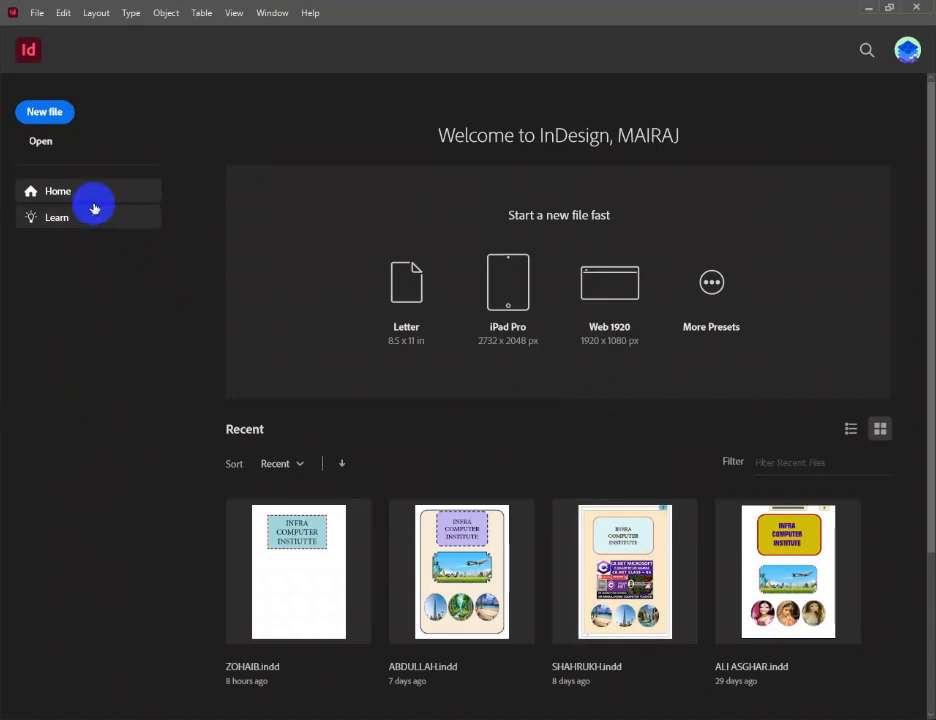
Create a new one-page A4 portrait document with facing pages, one column and 3p0 margins
click(45, 112)
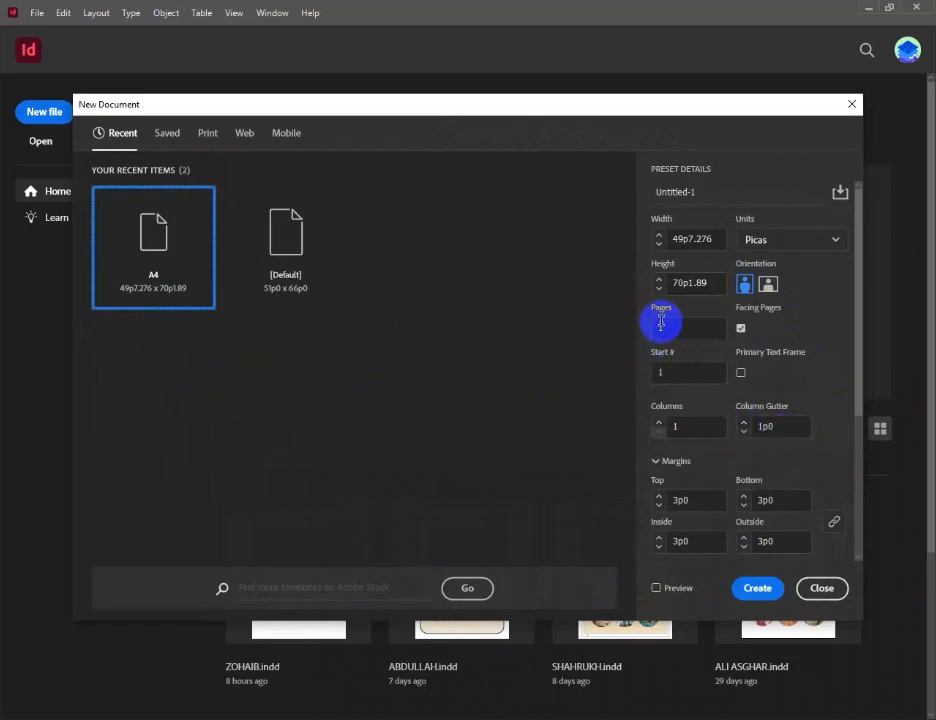
scroll(861, 405, down, 1)
scroll(845, 450, up, 1)
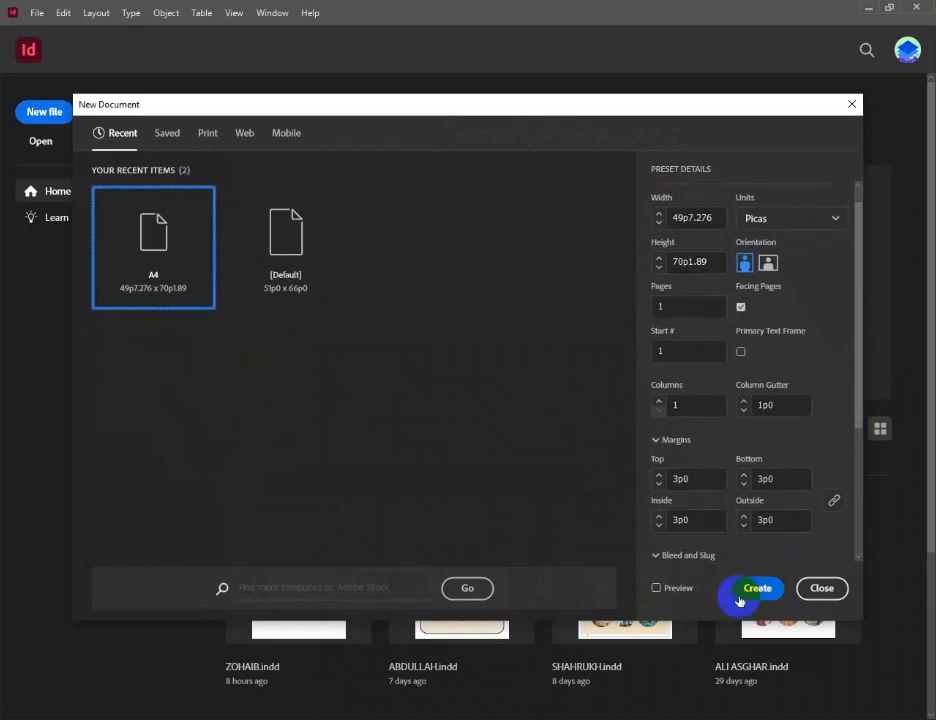
click(757, 589)
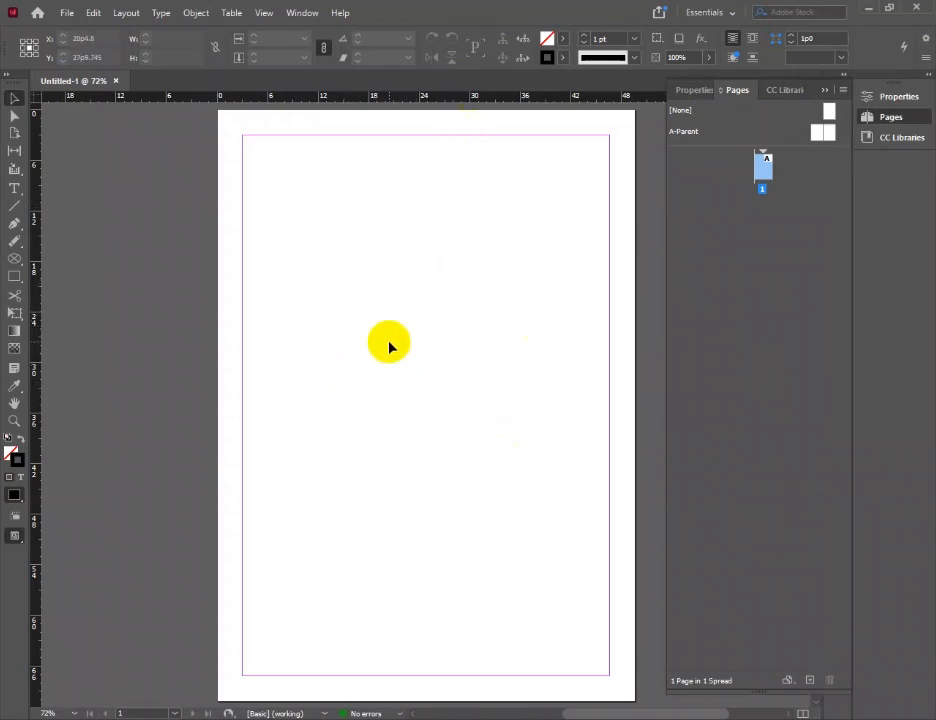
click(765, 168)
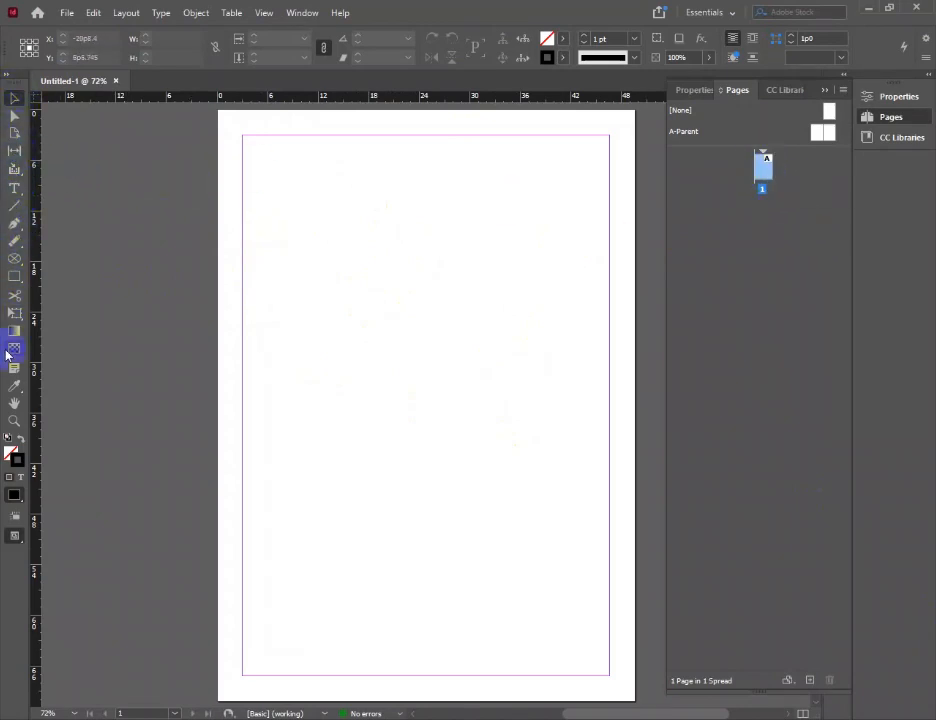
Draw a wide text frame inside the page's upper margins and enter the title "INFRA COMPUTER INSTITUTE"
click(13, 189)
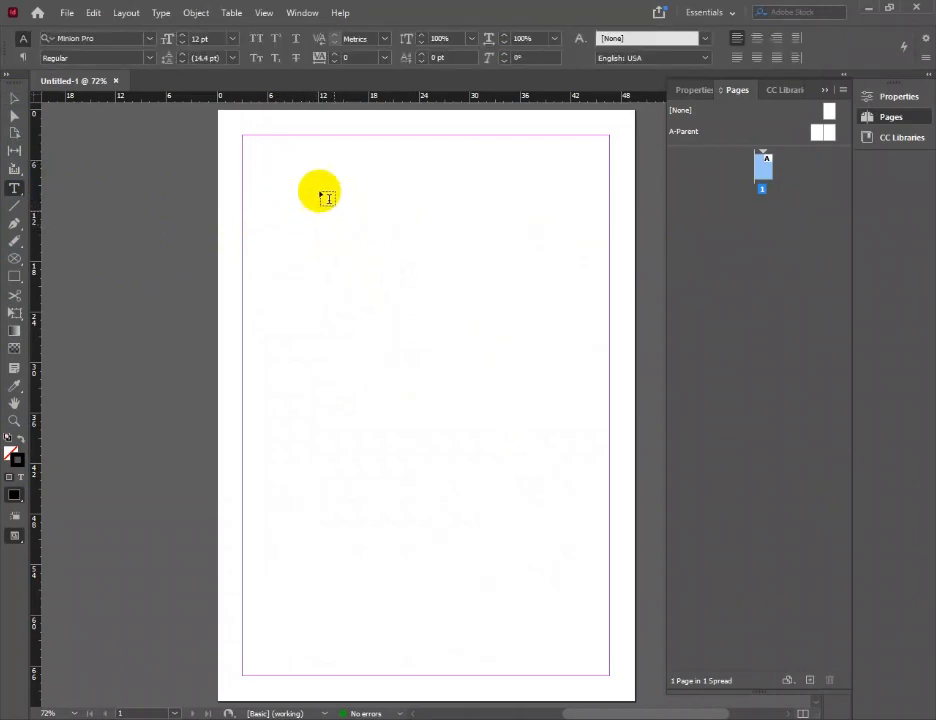
drag(273, 166, 575, 341)
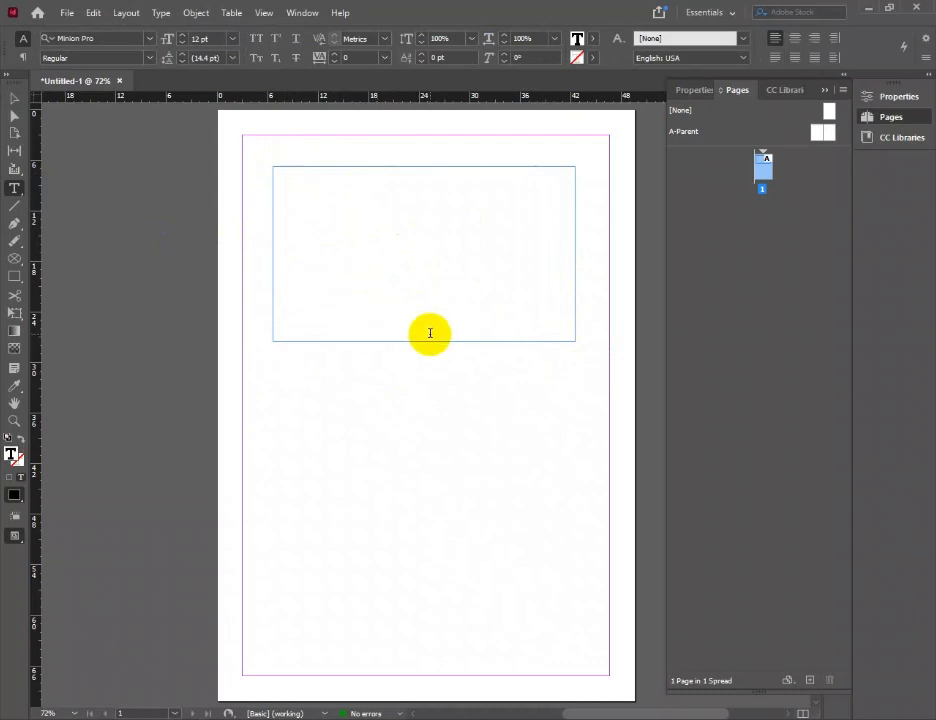
text(INP)
text(RA COMPUTRER)
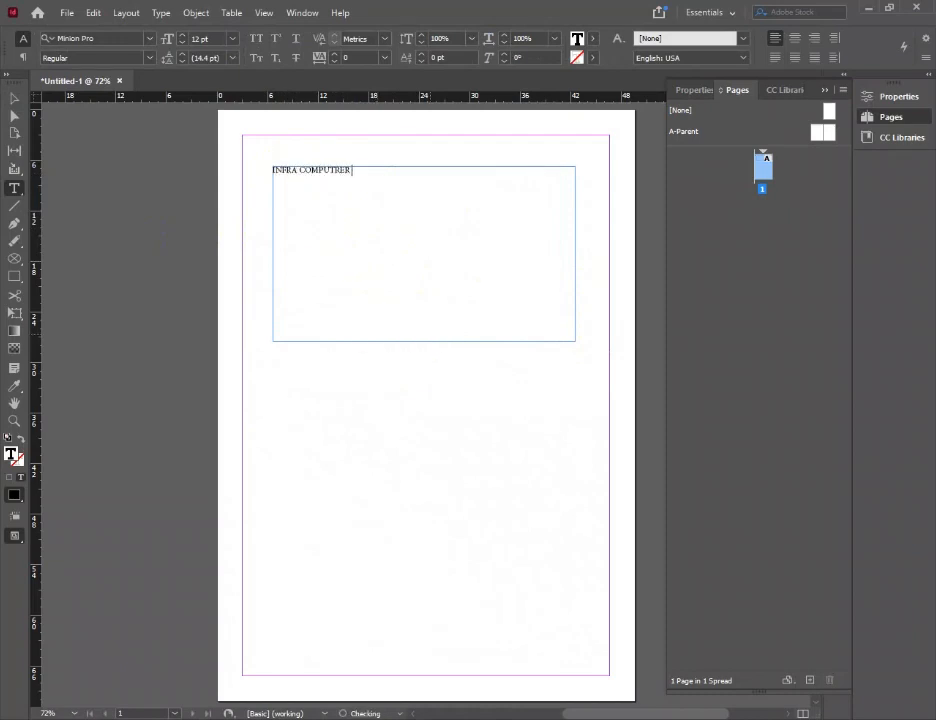
key(BackSpace)
key(BackSpace)
key(BackSpace)
text(ER INSTITUTE)
Select the whole title and increase its font size to 23 pt
drag(397, 174, 252, 173)
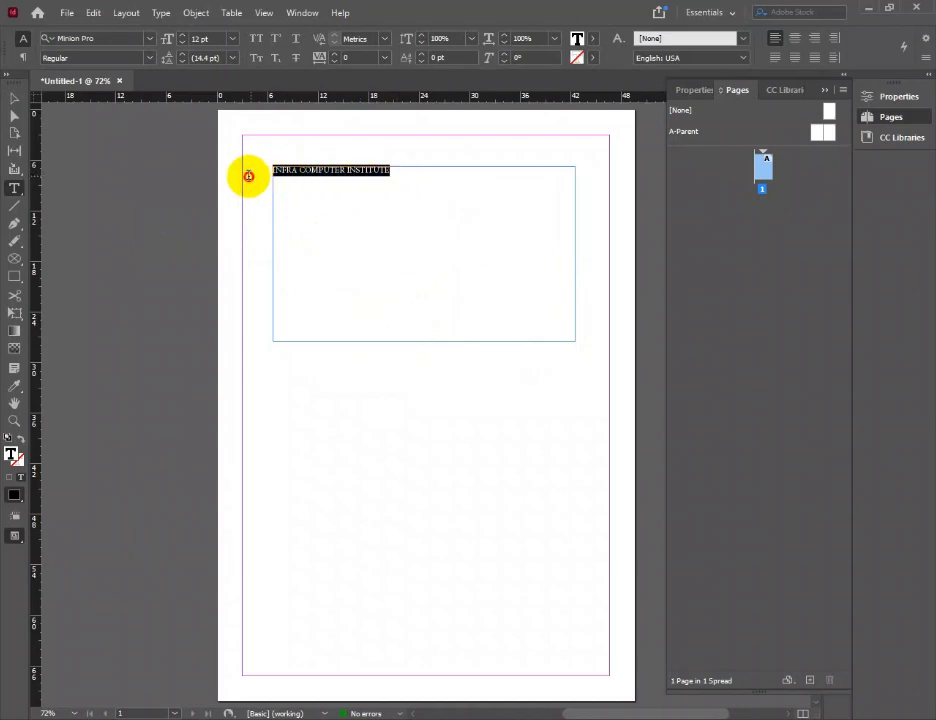
click(183, 36)
click(183, 36)
click(183, 36)
click(183, 36)
click(183, 36)
click(183, 36)
click(184, 36)
click(184, 36)
click(184, 36)
click(184, 36)
click(184, 36)
key(ctrl)
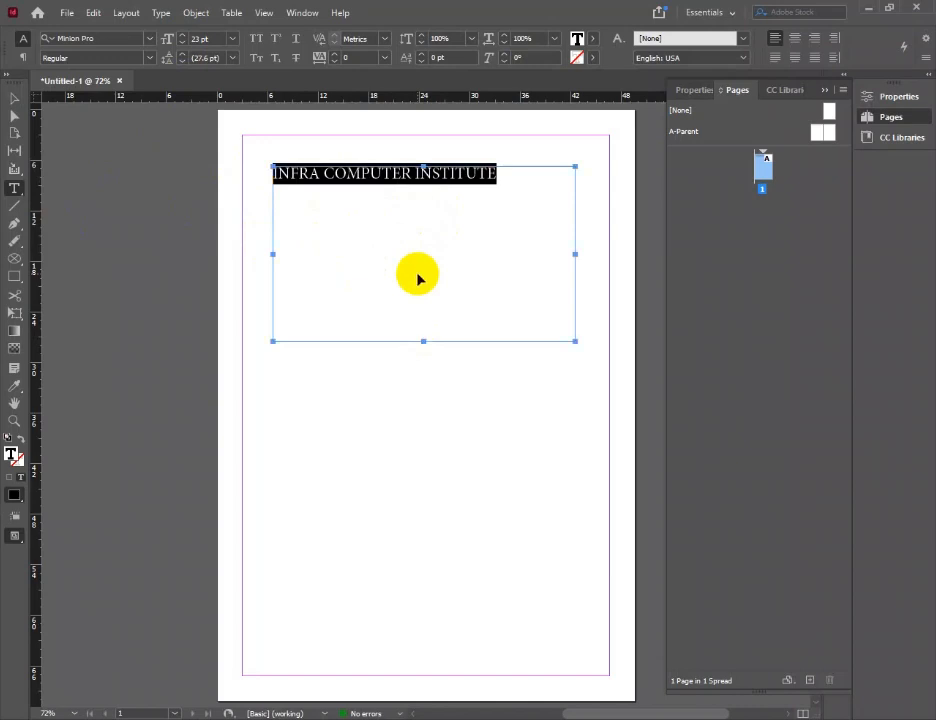
Adjust the selected title's font size up and down in increments, ending at 47 pt
key(ctrl+shift+period)
key(ctrl+shift+period)
key(ctrl+shift+period)
key(ctrl+shift+period)
key(ctrl+shift+period)
key(ctrl+shift+period)
key(ctrl+shift+period)
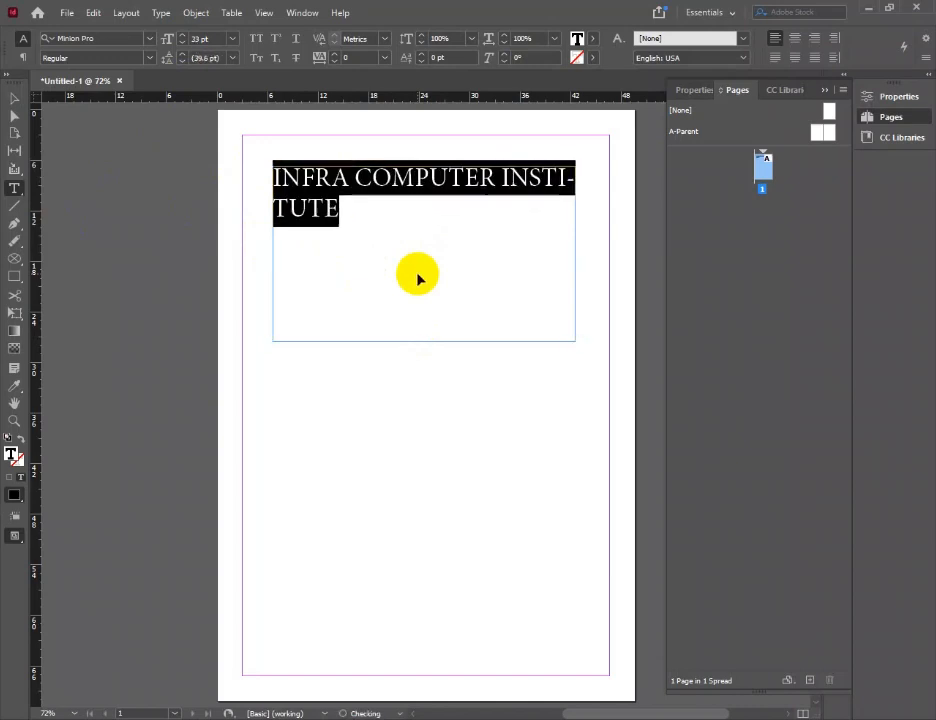
key(ctrl+shift+comma)
key(ctrl+shift+comma)
key(ctrl+shift+comma)
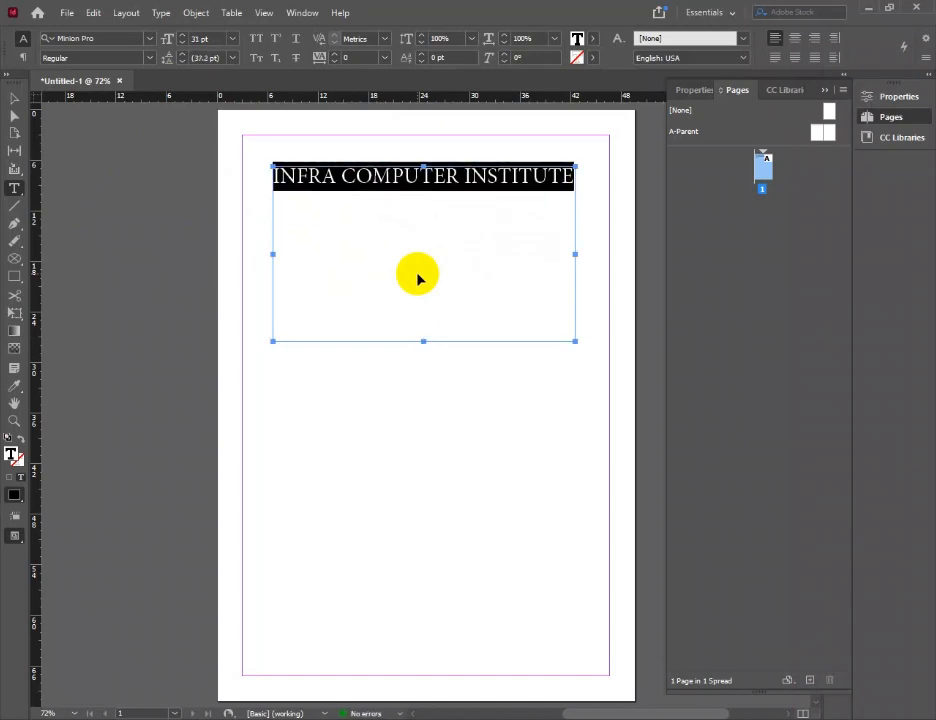
key(ctrl+shift+period)
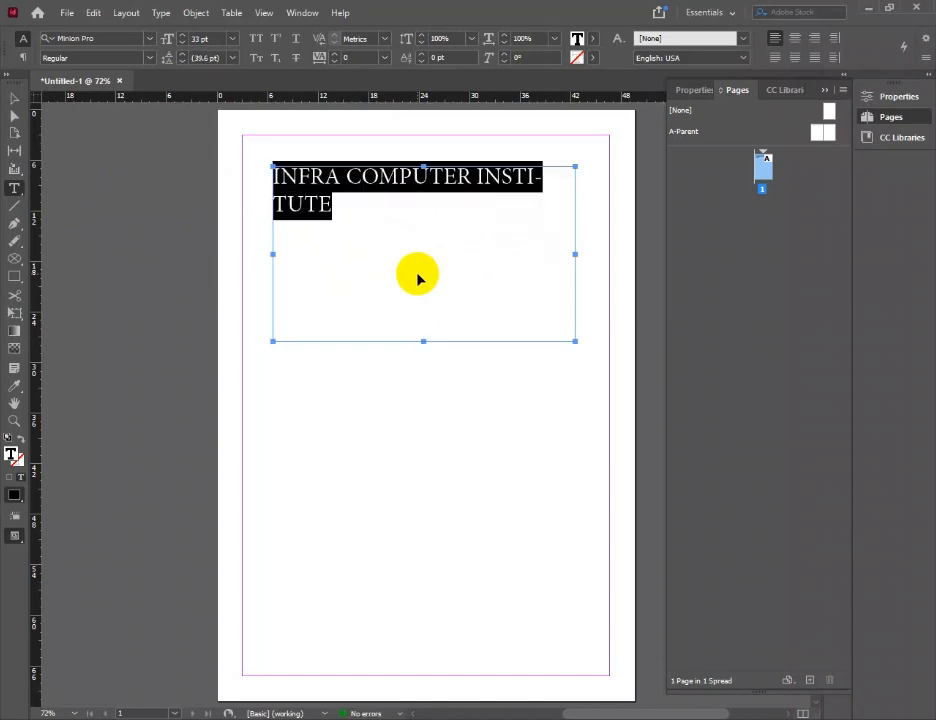
key(ctrl+shift+period)
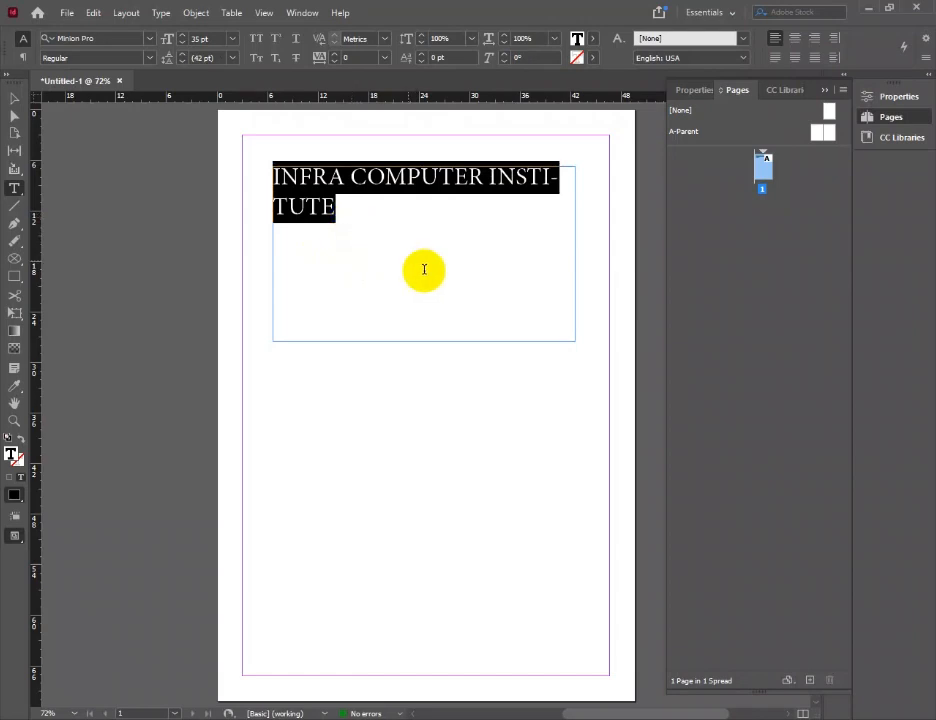
key(ctrl+shift+period)
key(ctrl+shift+period)
key(ctrl+shift+period)
key(ctrl+shift+period)
key(ctrl+shift+period)
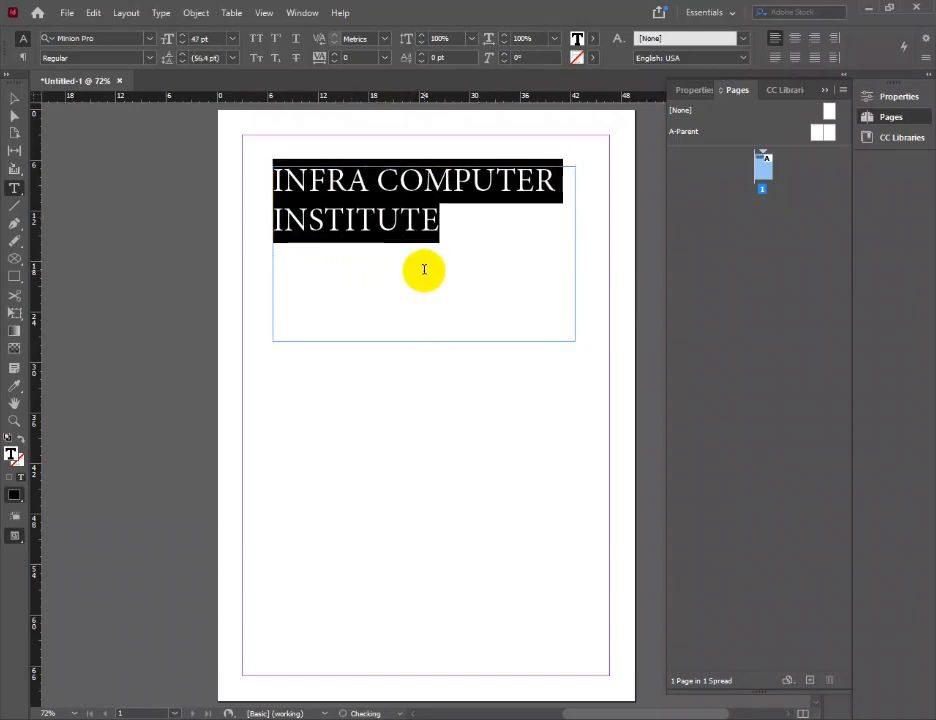
key(ctrl+shift+period)
Add the note "CRTL + SHIFT + > INCREASE FONT" on a new line below the title
click(527, 301)
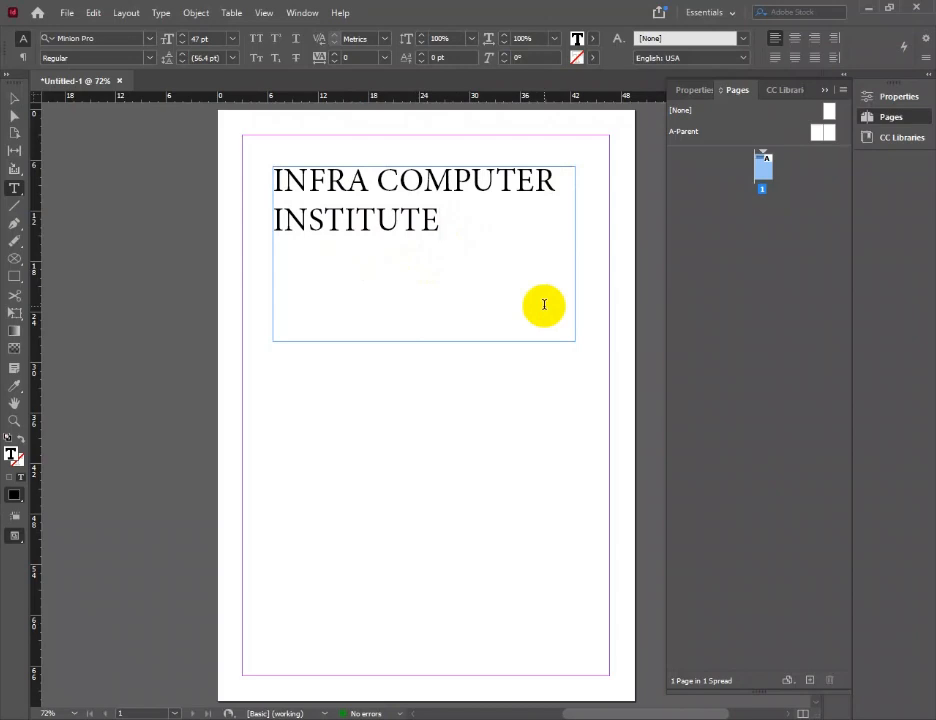
key(Return)
text(C)
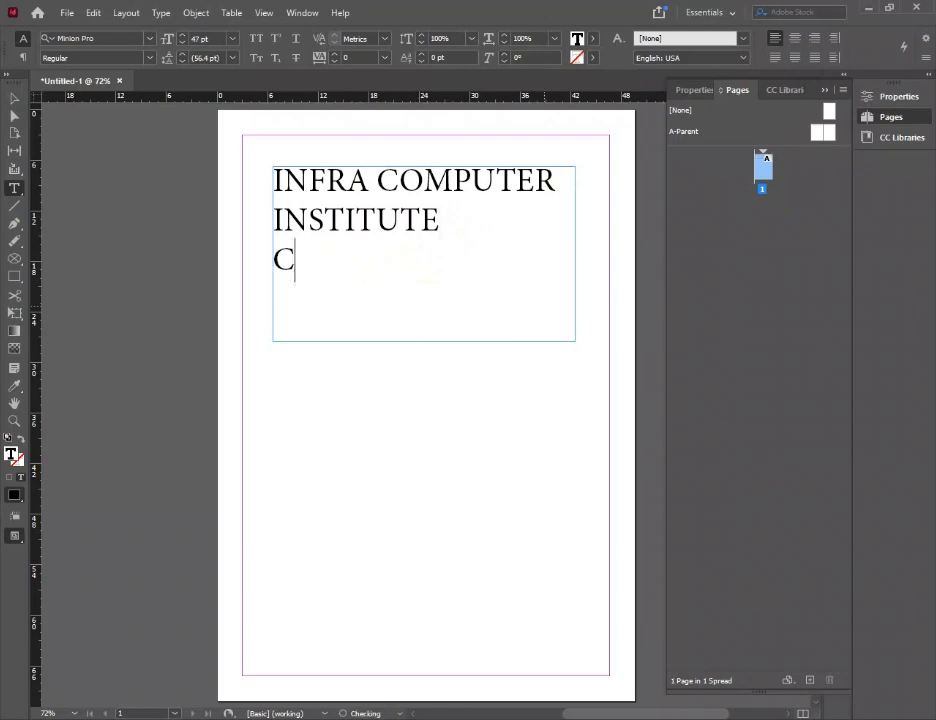
text(RTL + )
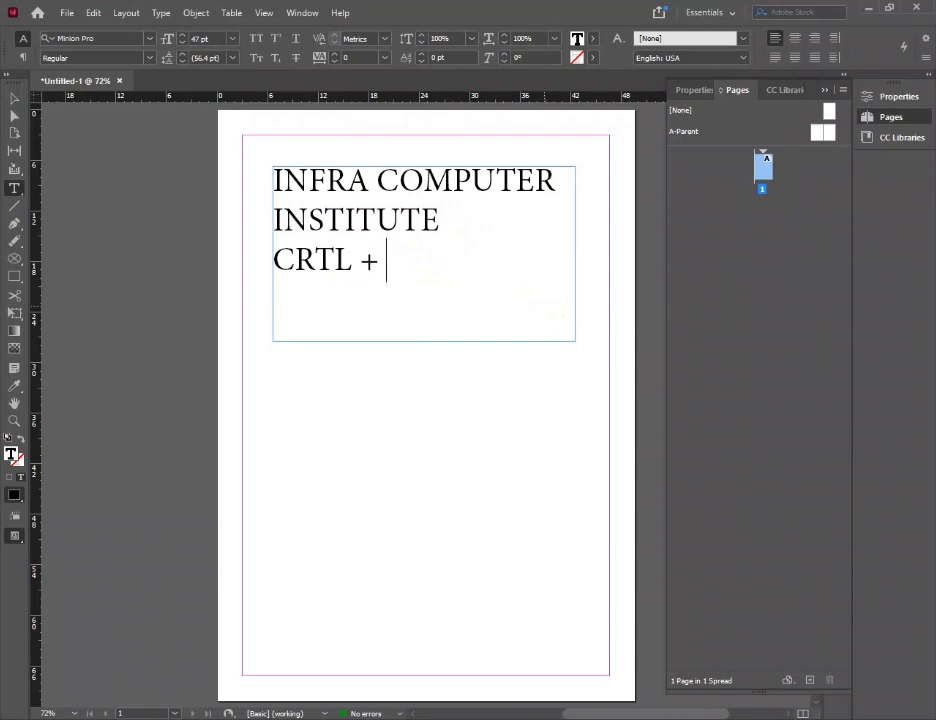
text(SHIFT + >)
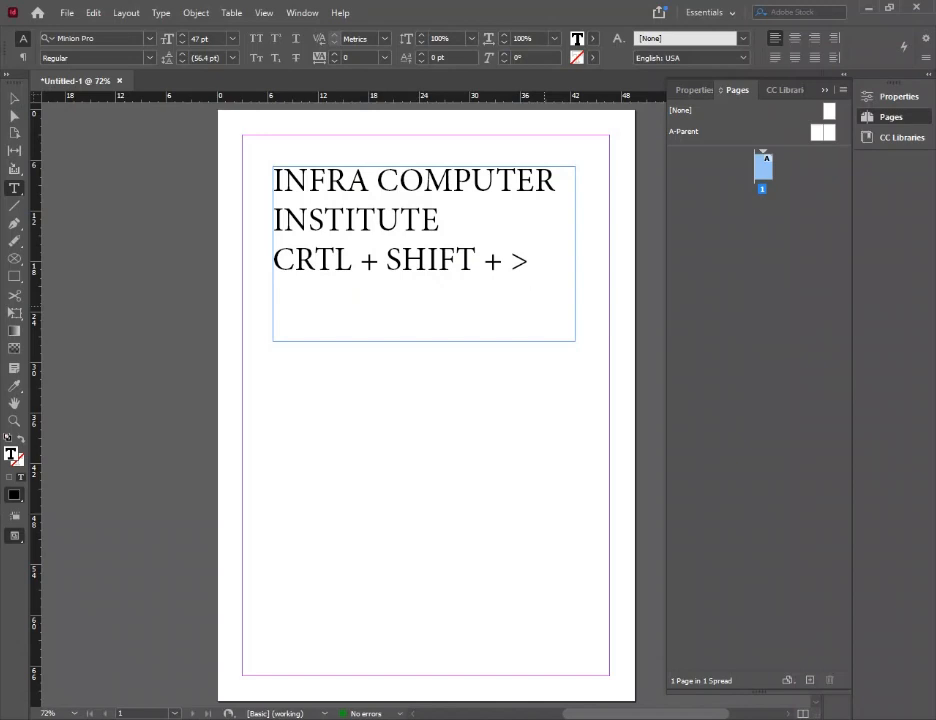
text( IN)
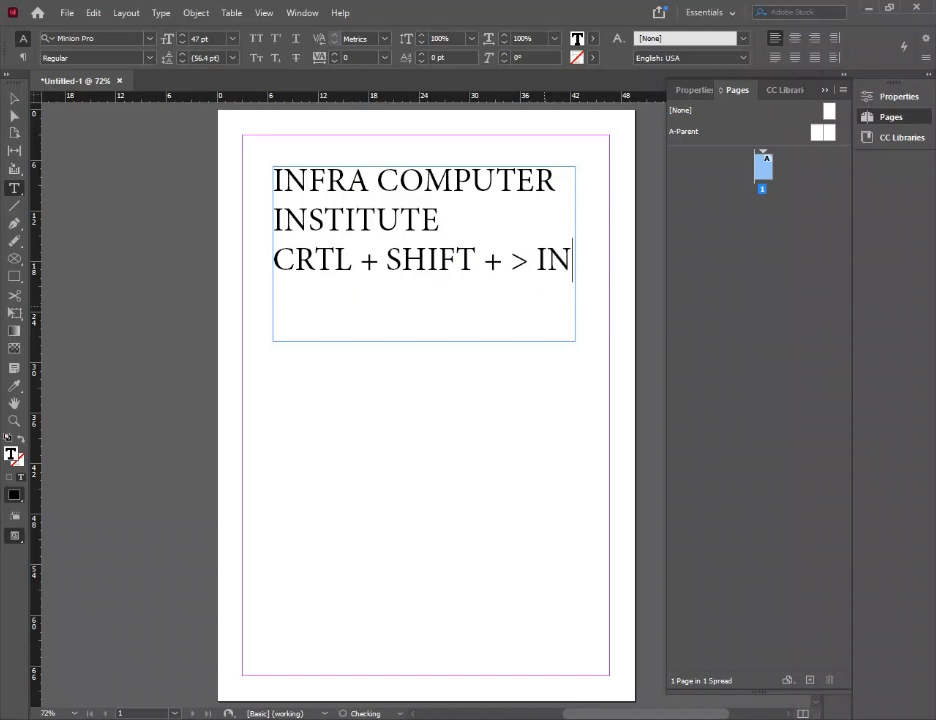
text(CREASE )
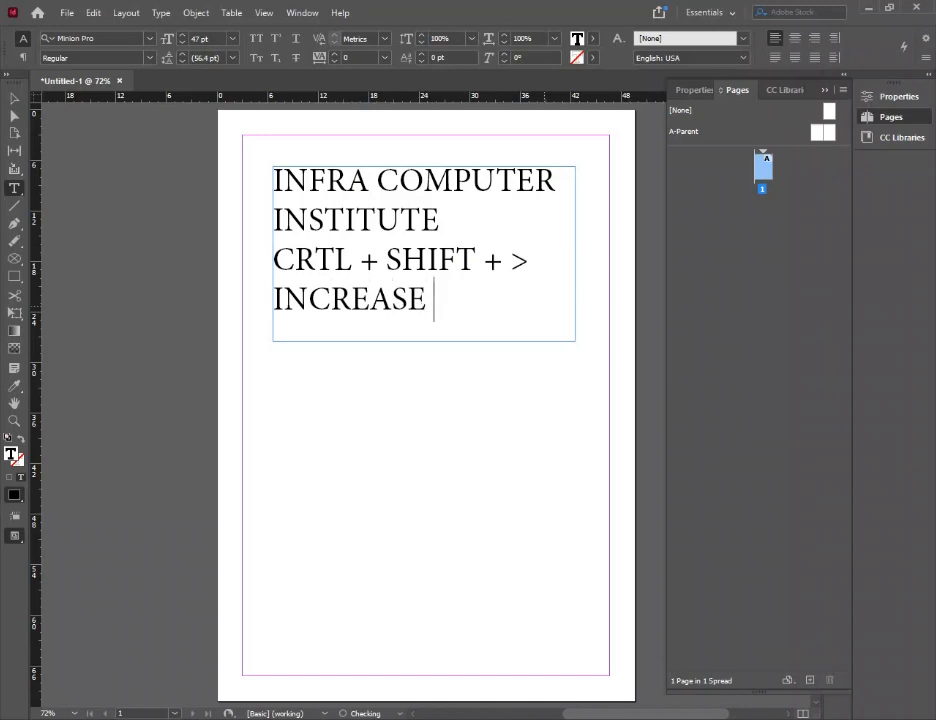
text(FONT)
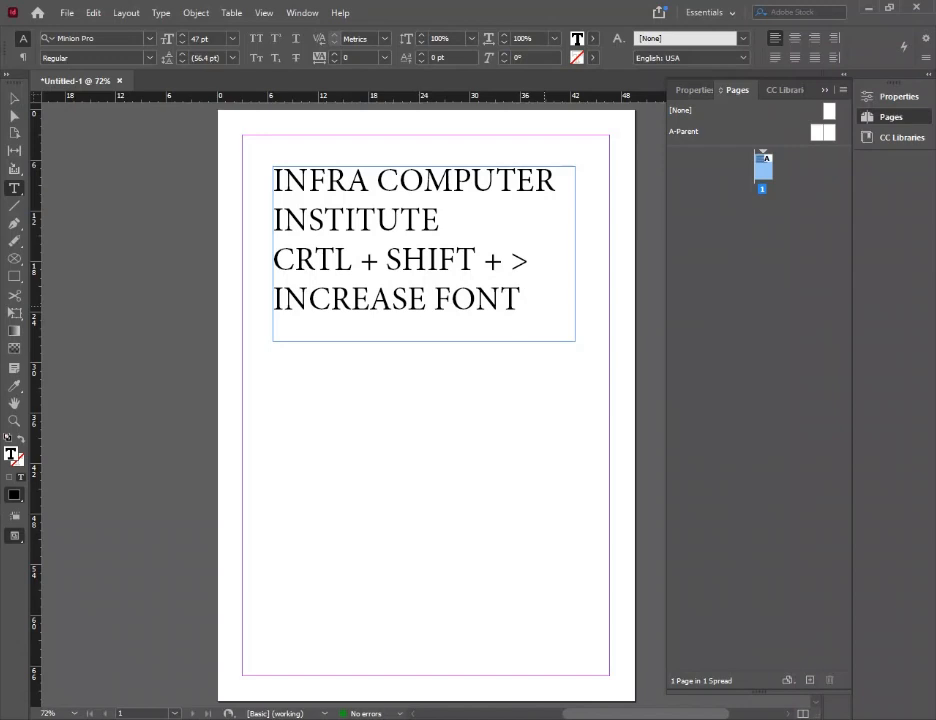
Change the note below the title to read "CRTL + SHIFT + < DECREASE FONT"
key(Up)
key(shift+Left)
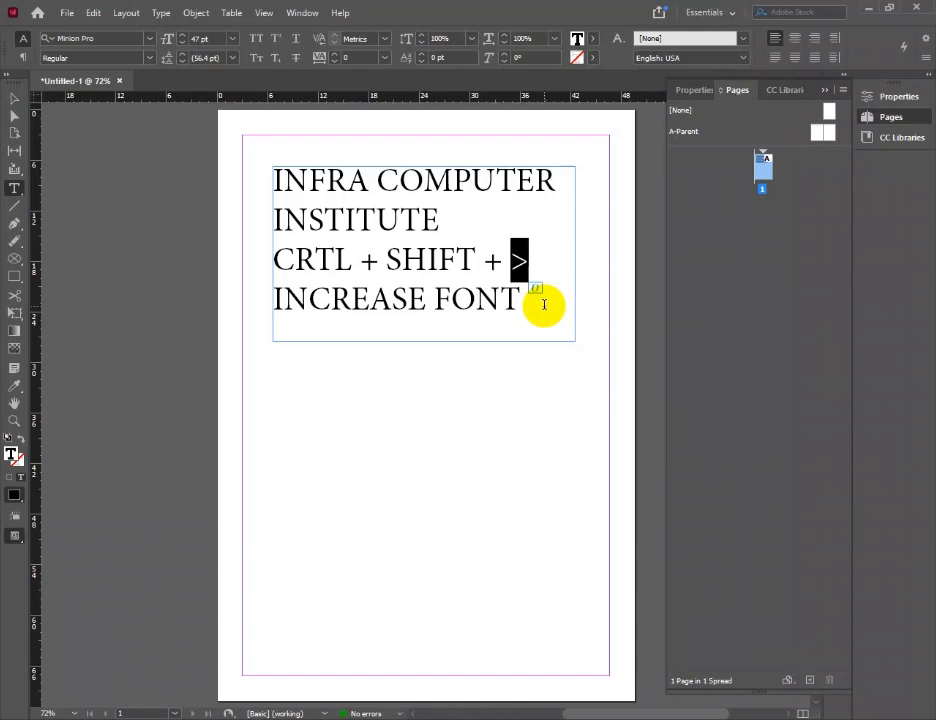
text(<)
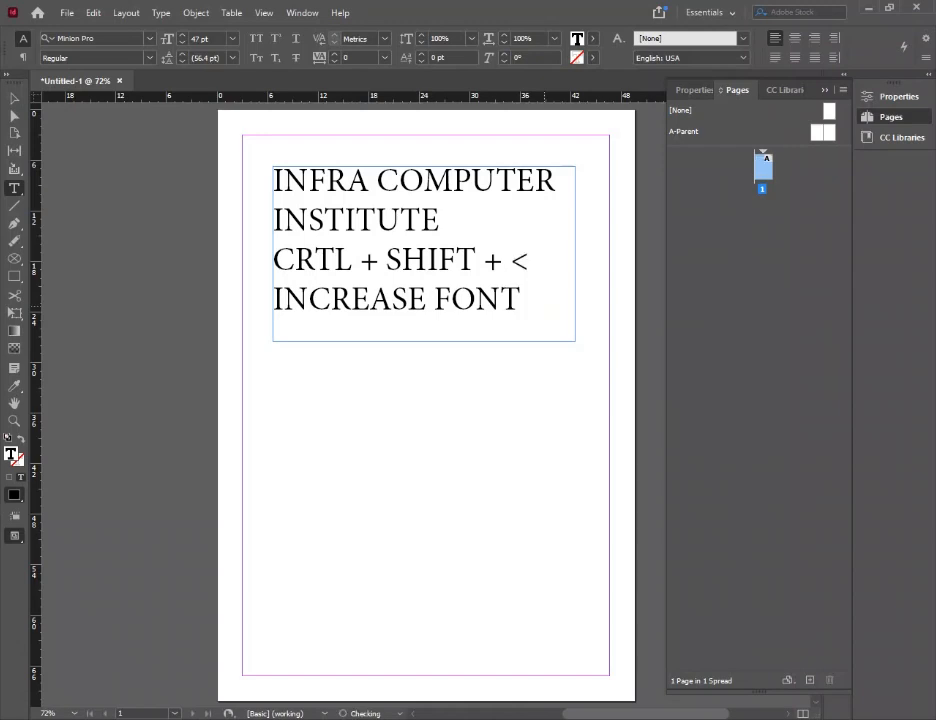
key(Down)
key(Left)
key(Left)
key(Left)
key(Left)
key(Left)
key(shift+Left)
key(shift+Left)
key(shift+Left)
key(shift+Left)
key(shift+Left)
key(Left)
key(Left)
key(shift+Left)
key(shift+Left)
text(DE)
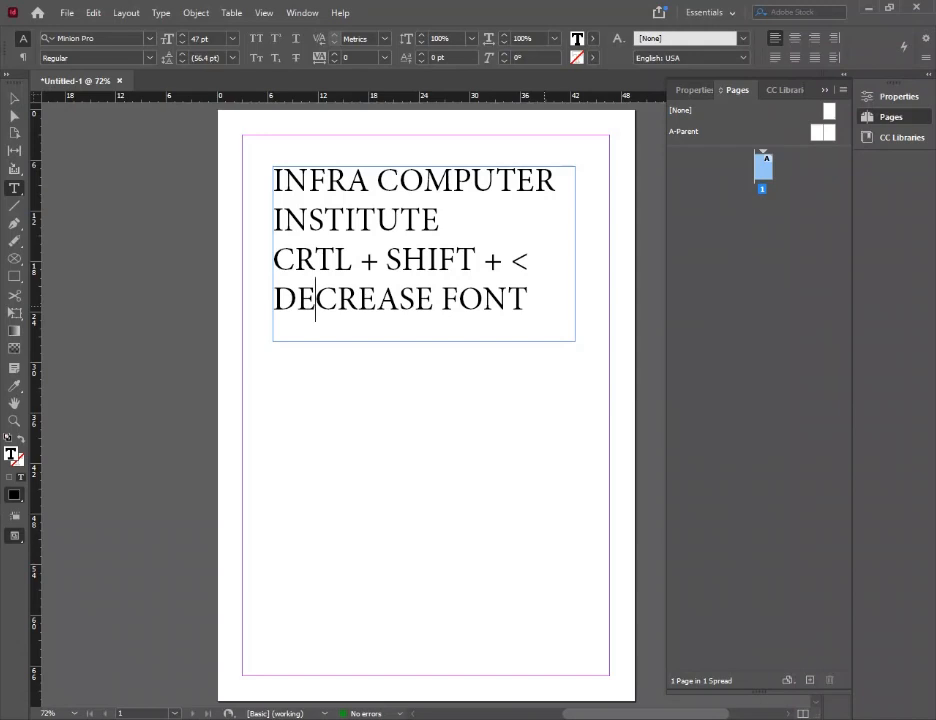
Delete the shortcut note and its line break, leaving only the title in the frame
drag(527, 300, 272, 261)
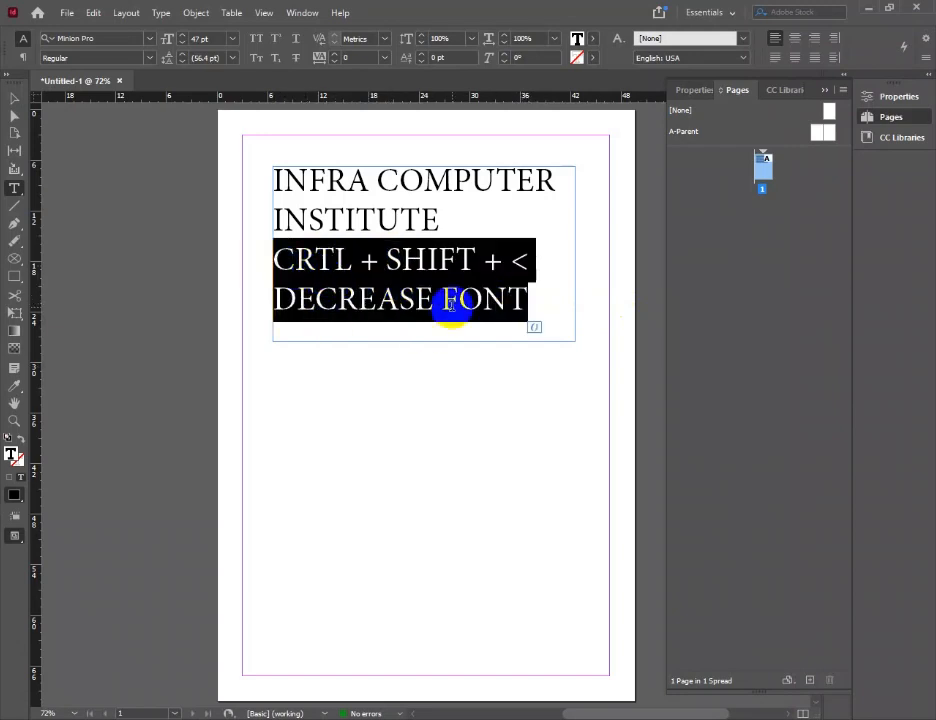
key(BackSpace)
key(BackSpace)
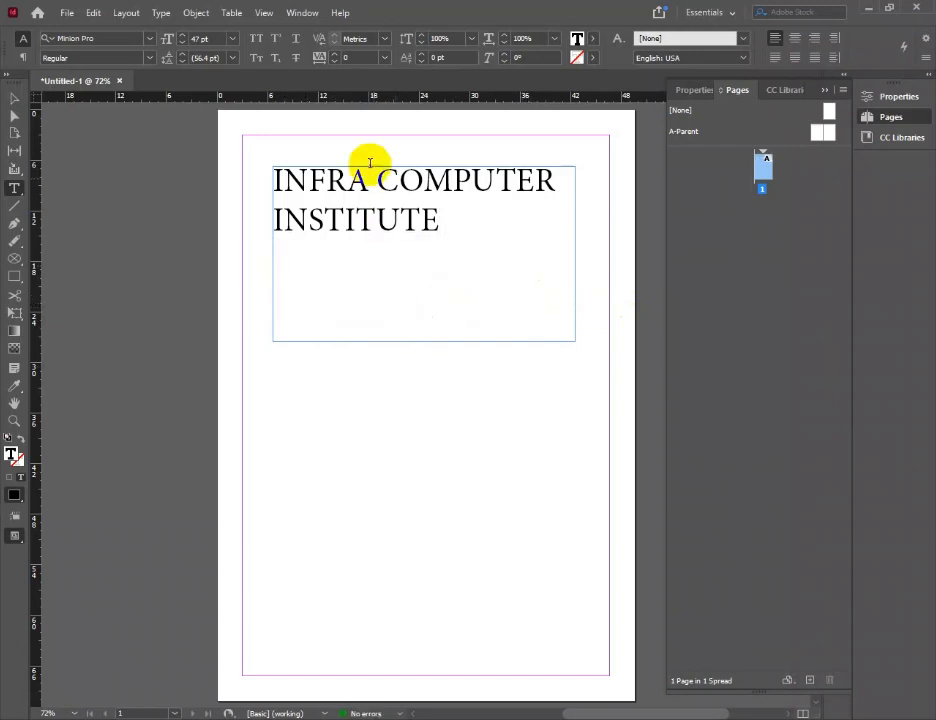
Select the full title and enlarge its font size to 53 pt
drag(435, 221, 244, 178)
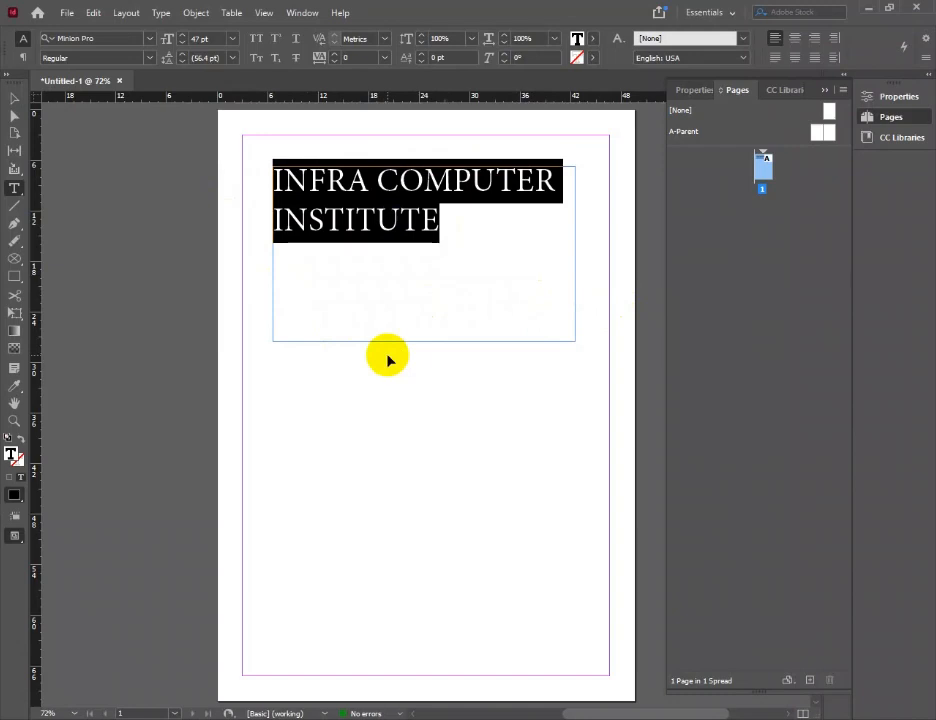
key(ctrl+shift+period)
key(ctrl+shift+period)
key(ctrl+shift+period)
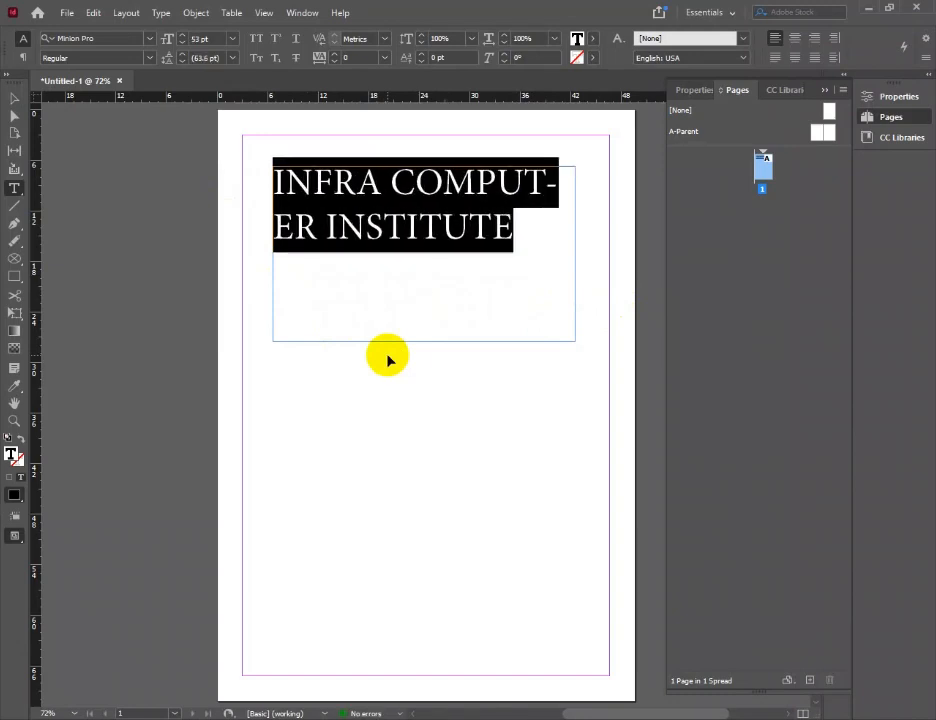
Break the title onto three lines: "INFRA", "COMPUTER" and "INSTITUTE"
click(392, 183)
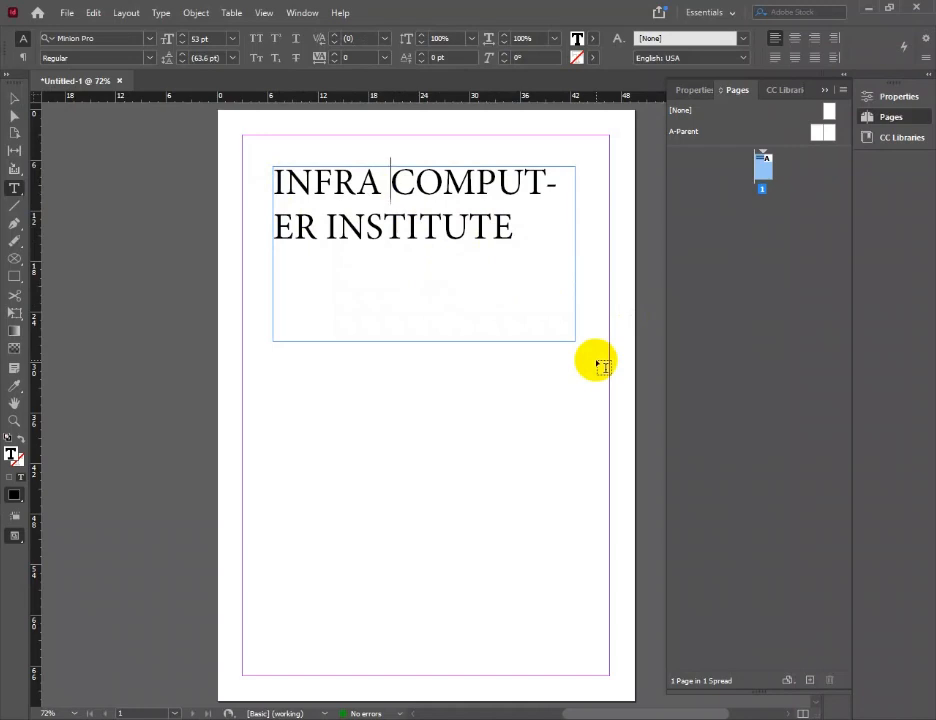
key(Return)
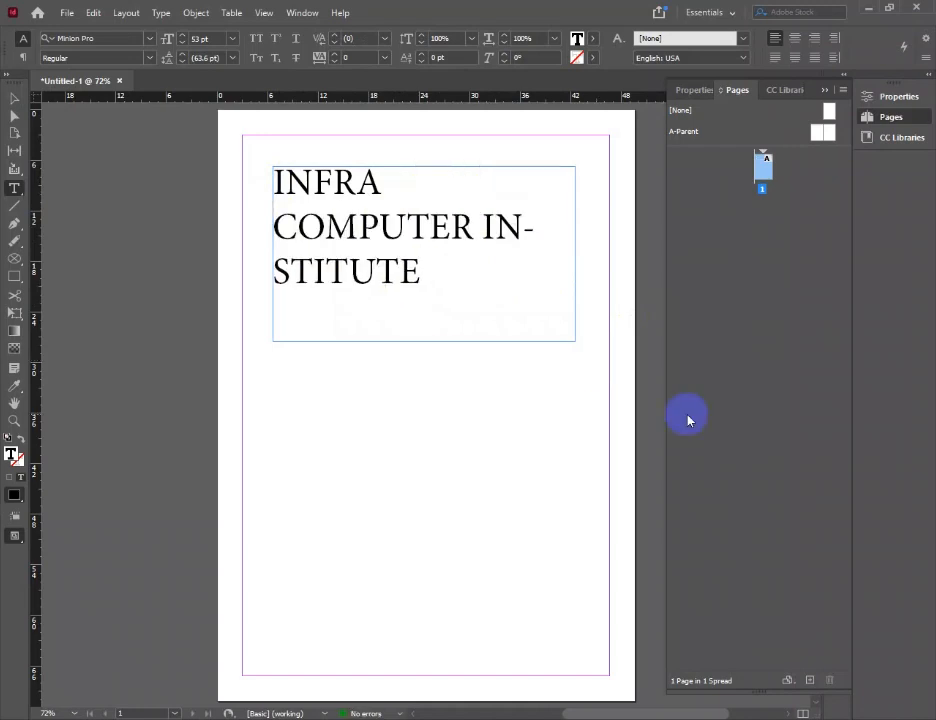
click(482, 223)
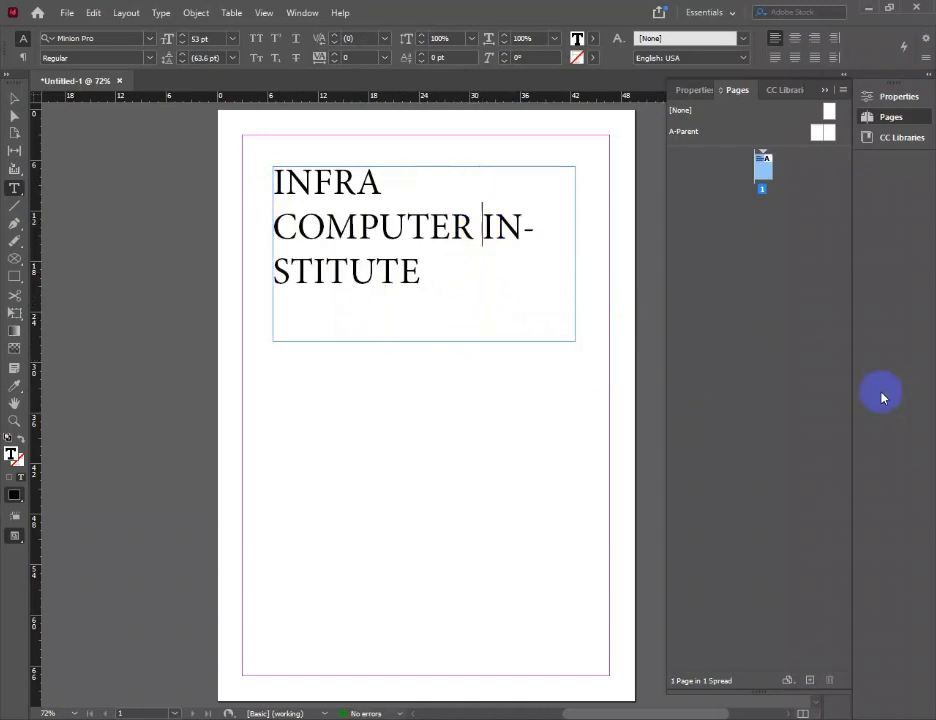
key(Return)
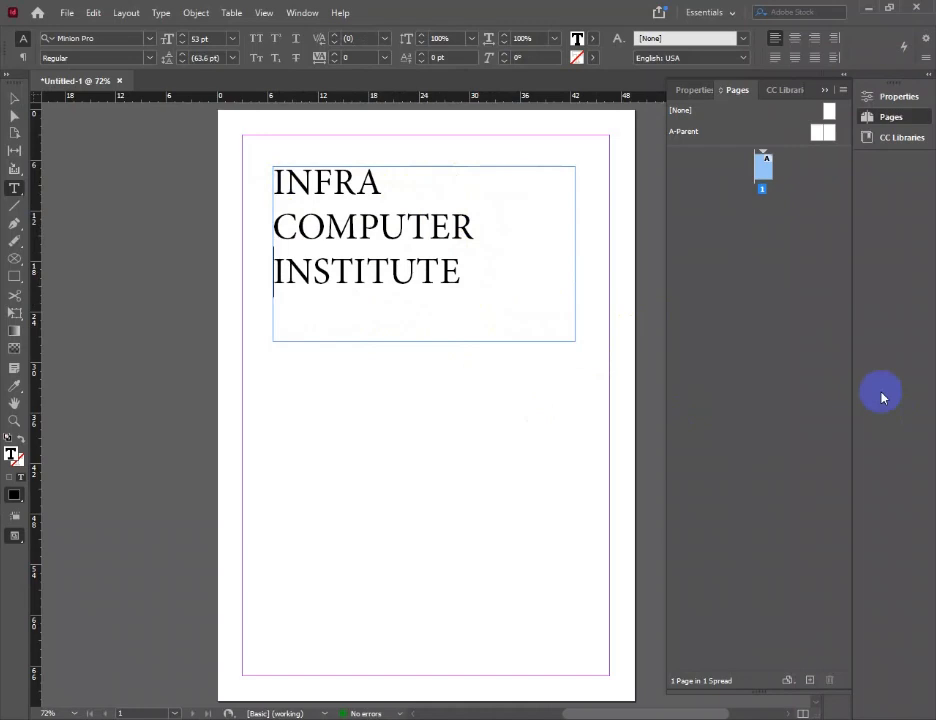
Try centre and right alignment on the whole three-line title, ending with left alignment
drag(483, 278, 270, 182)
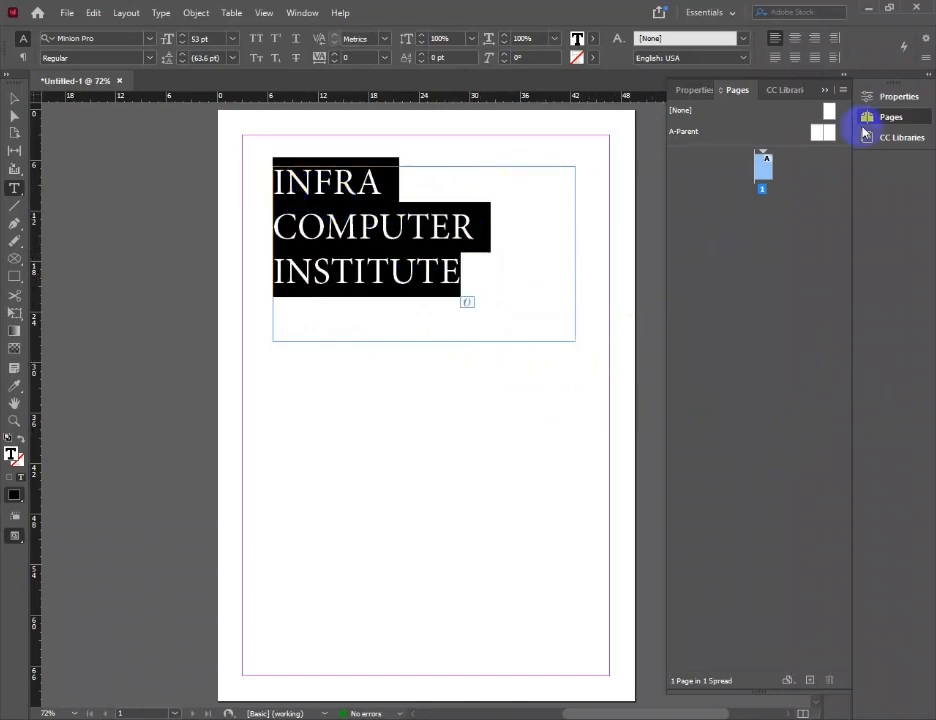
click(796, 40)
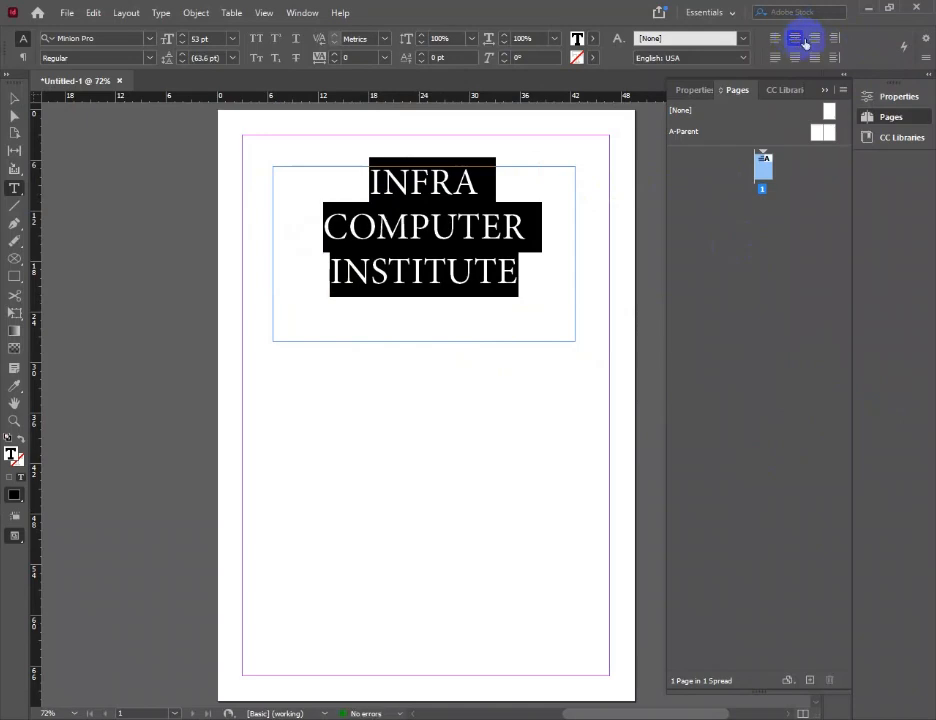
click(816, 39)
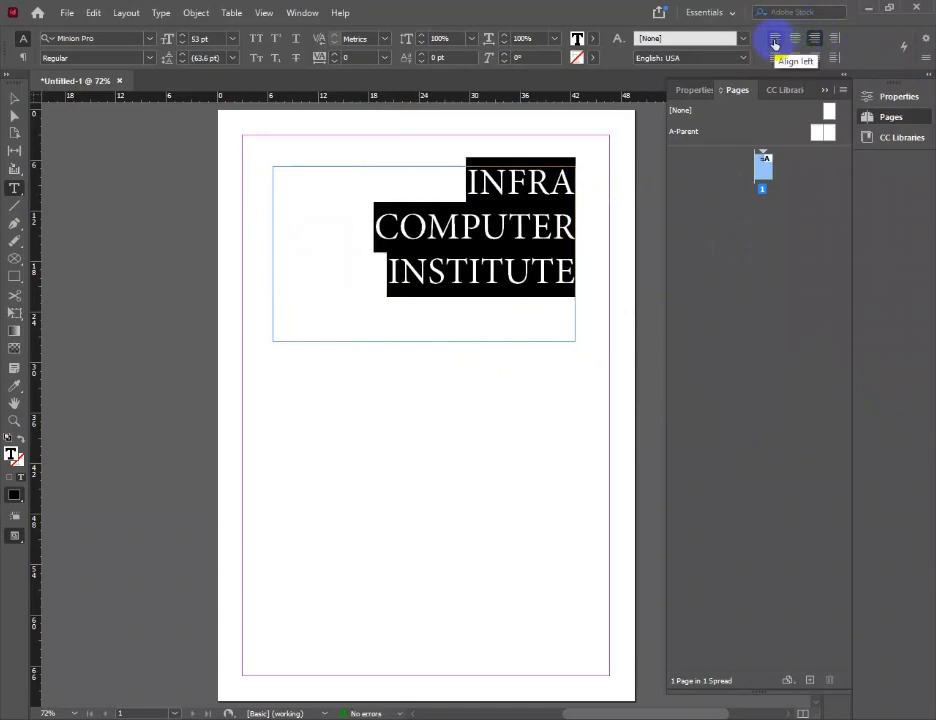
click(775, 41)
click(796, 39)
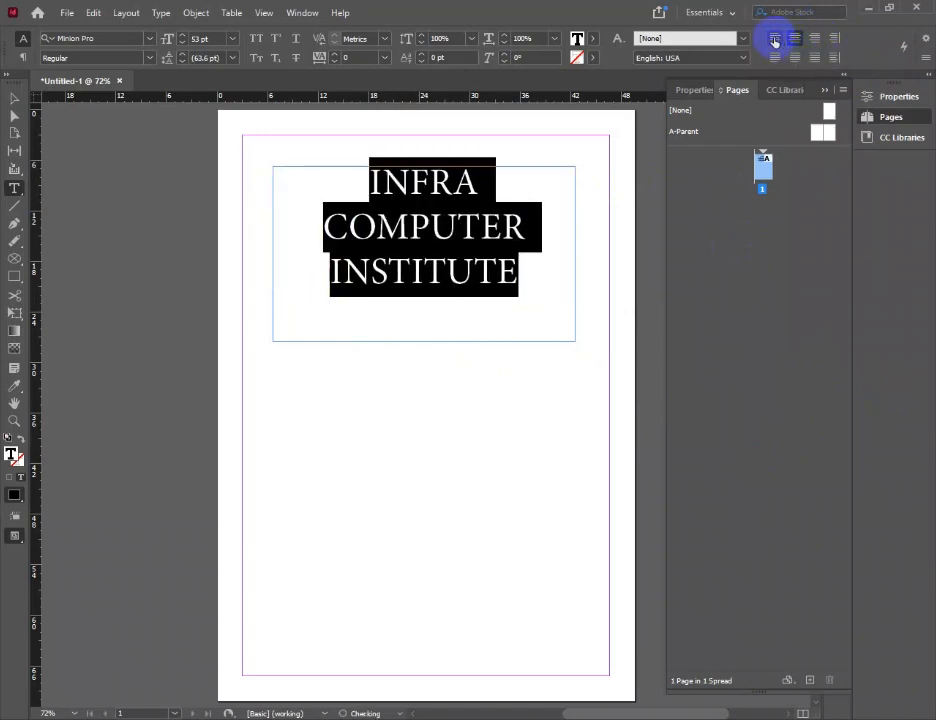
click(775, 41)
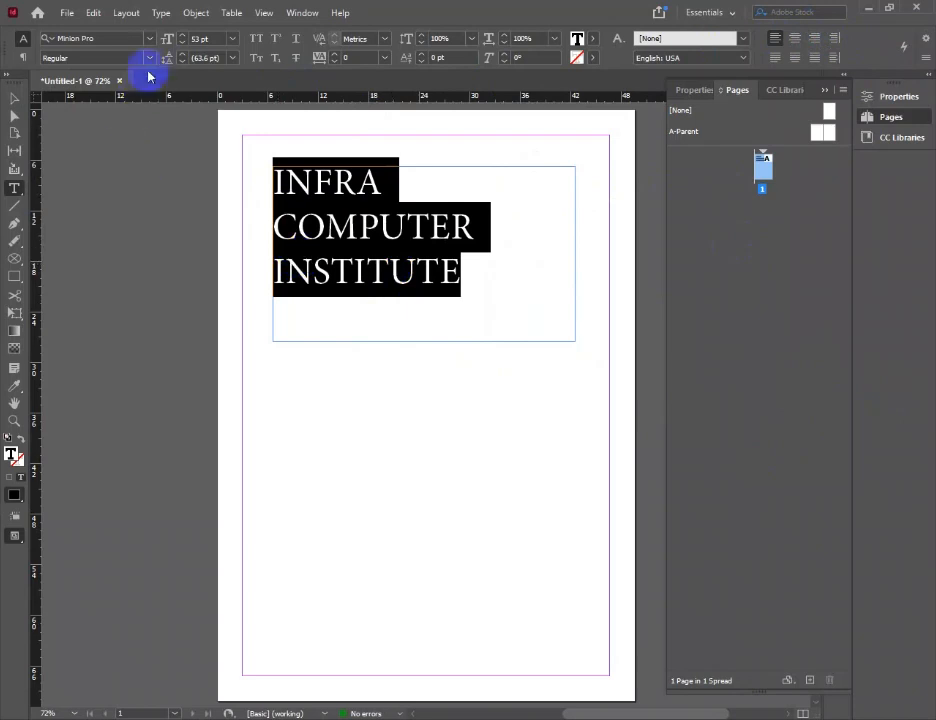
Try the centre, right and left options in the Paragraph settings and leave the title centred horizontally
click(161, 13)
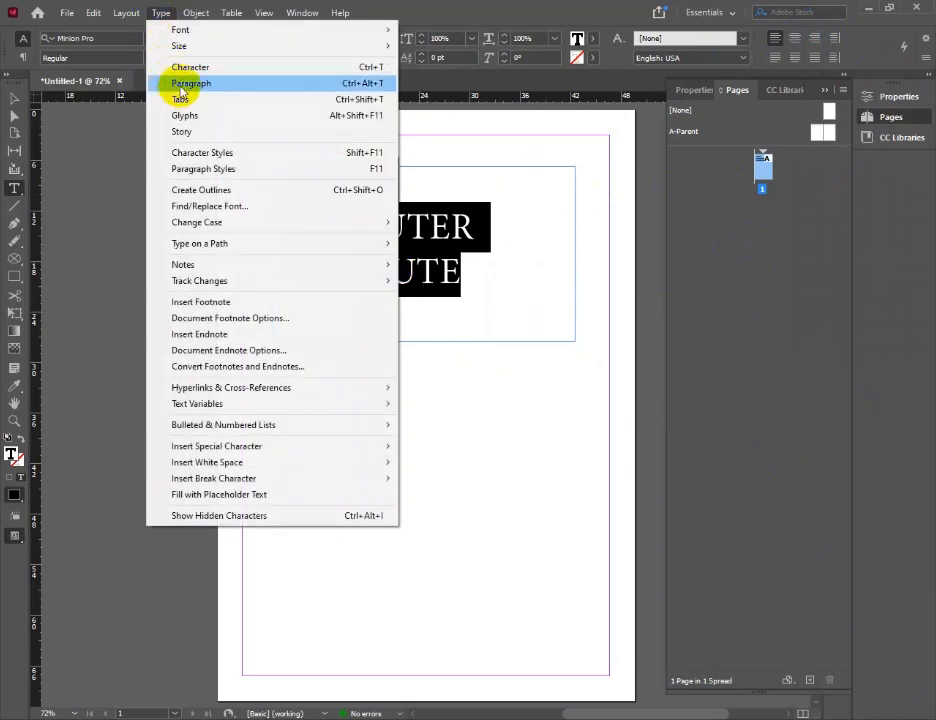
click(268, 92)
click(501, 452)
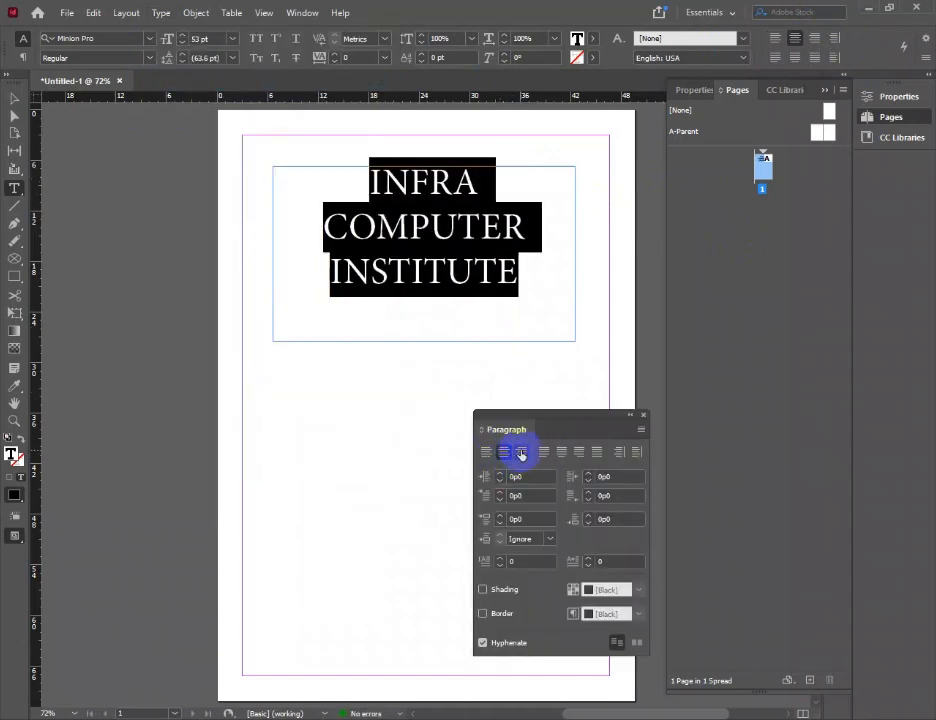
click(520, 451)
click(486, 451)
click(501, 453)
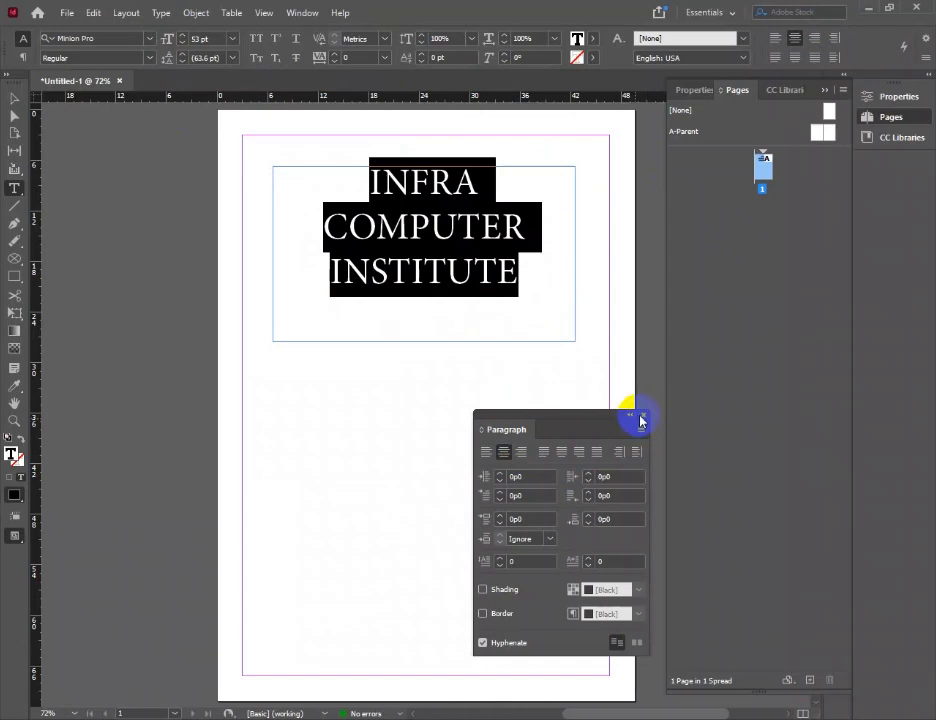
click(646, 414)
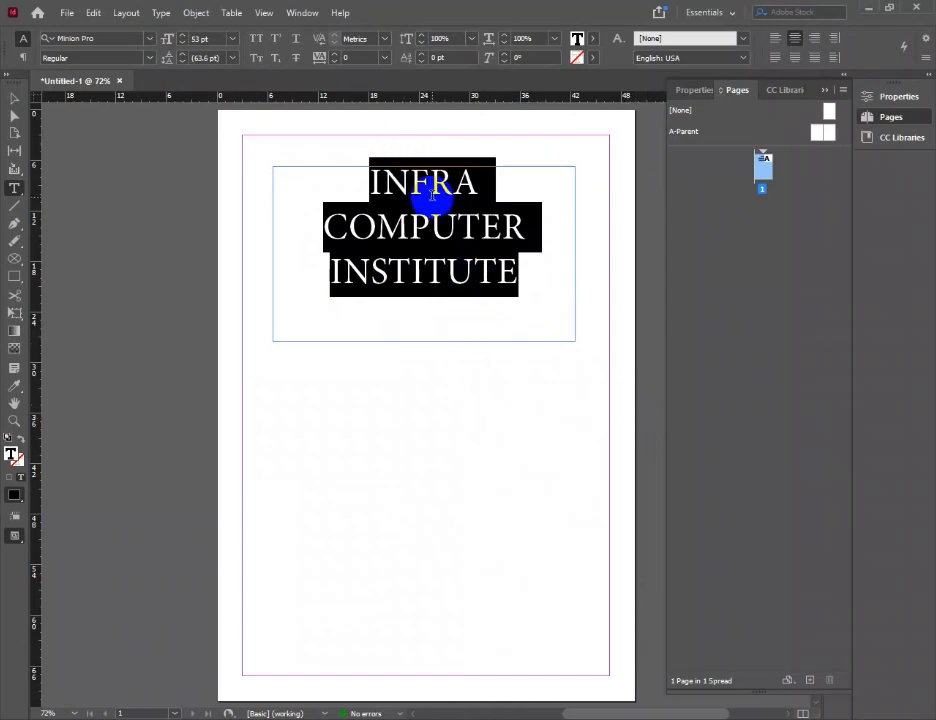
Select the title text and set its frame's vertical justification to Center in Text Frame Options
click(432, 194)
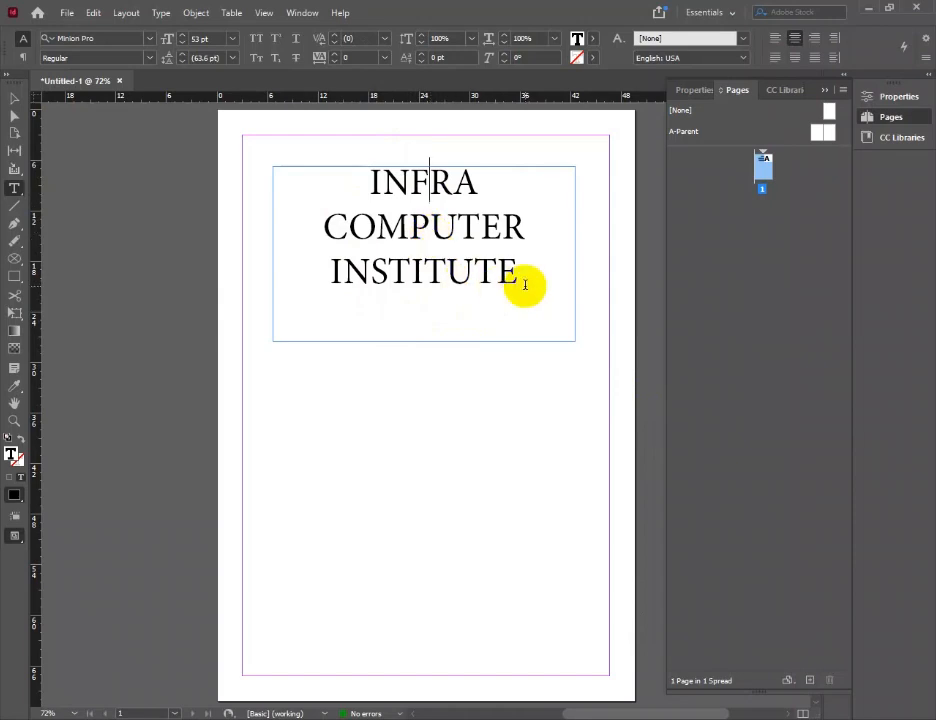
drag(518, 272, 229, 120)
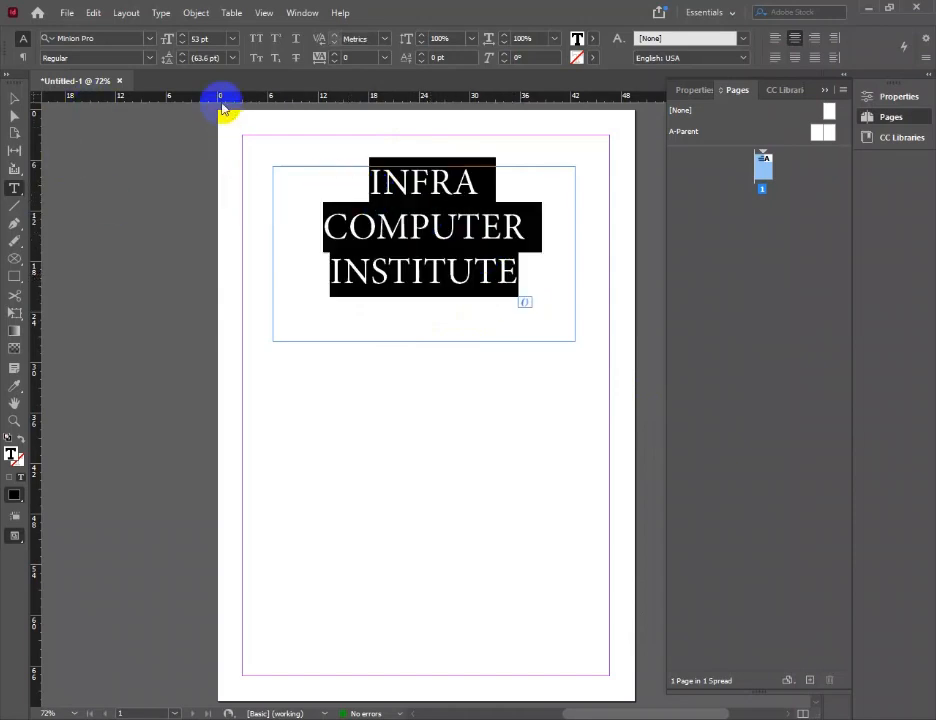
click(191, 13)
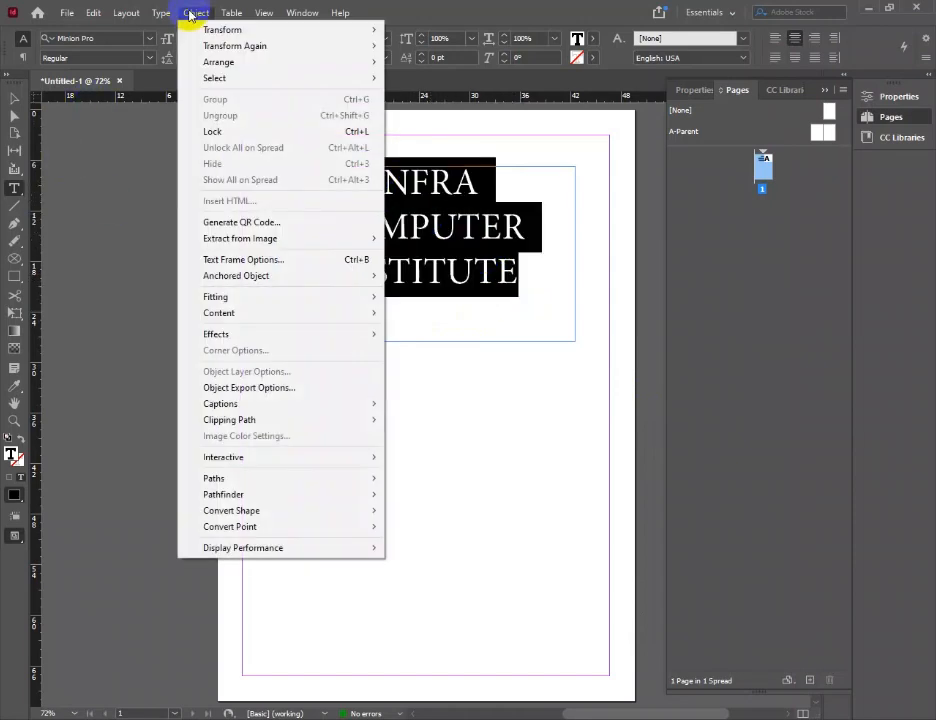
click(302, 262)
drag(637, 311, 655, 313)
click(726, 560)
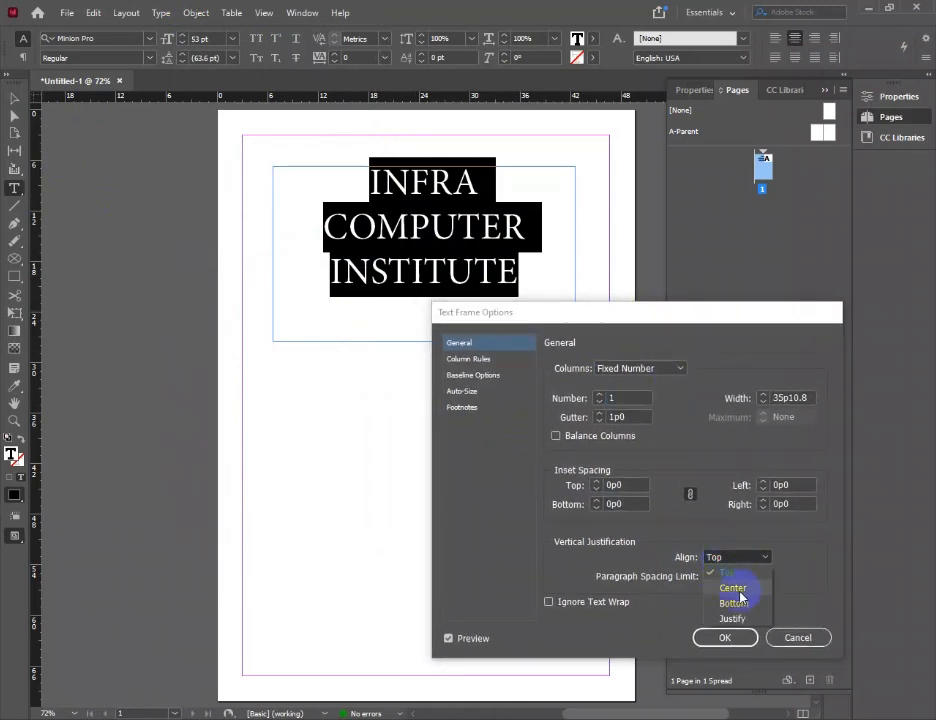
click(735, 592)
click(720, 638)
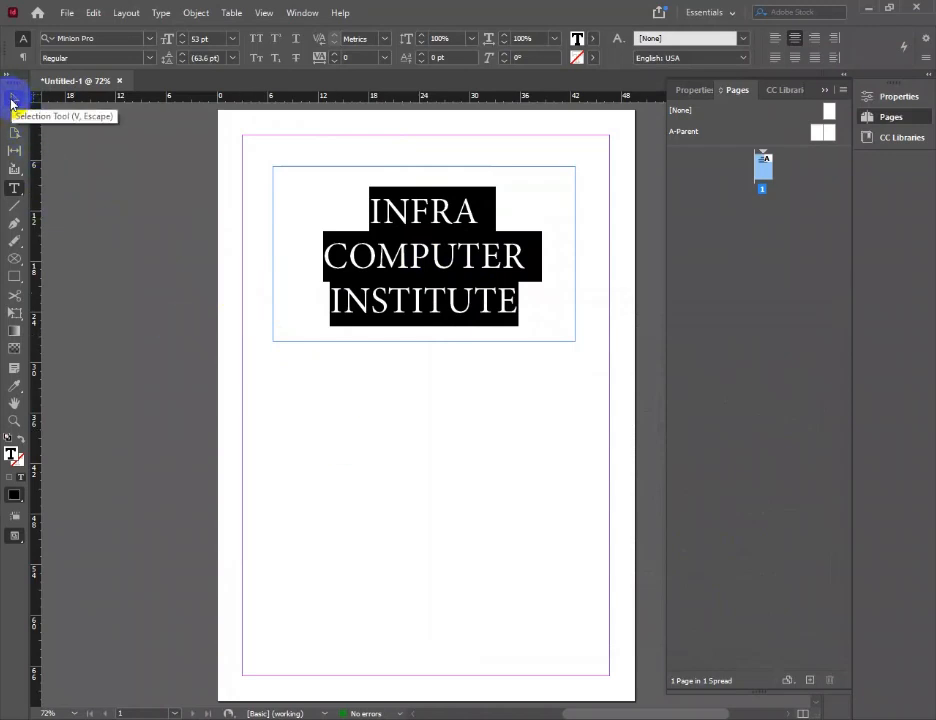
Select the title's text frame as an object and fill it with the C=100 M=0 Y=0 K=0 swatch
click(12, 103)
click(483, 411)
click(423, 280)
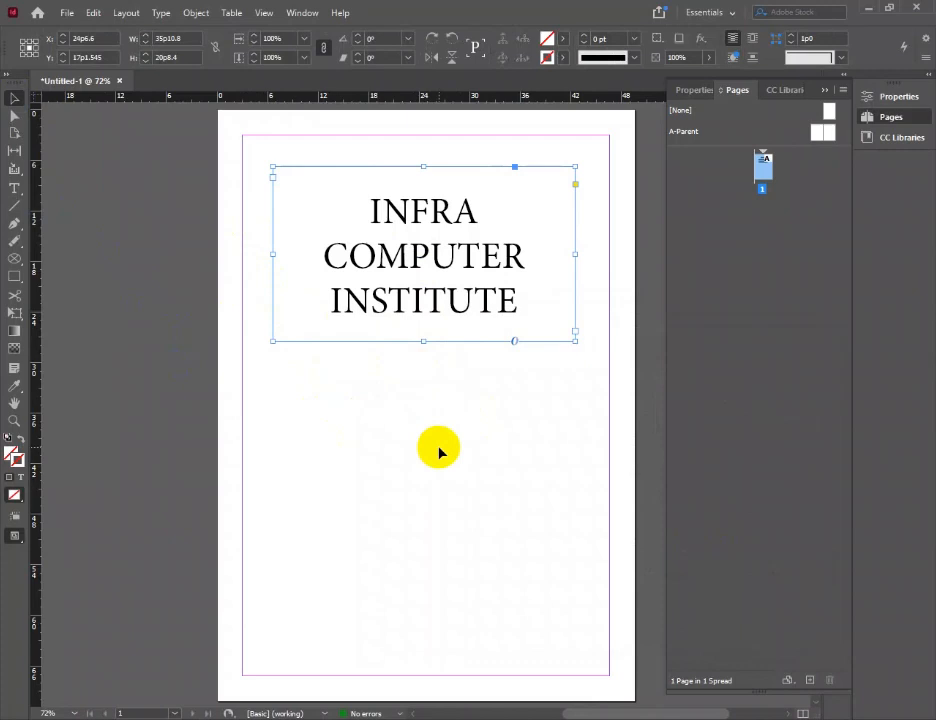
click(426, 402)
click(420, 342)
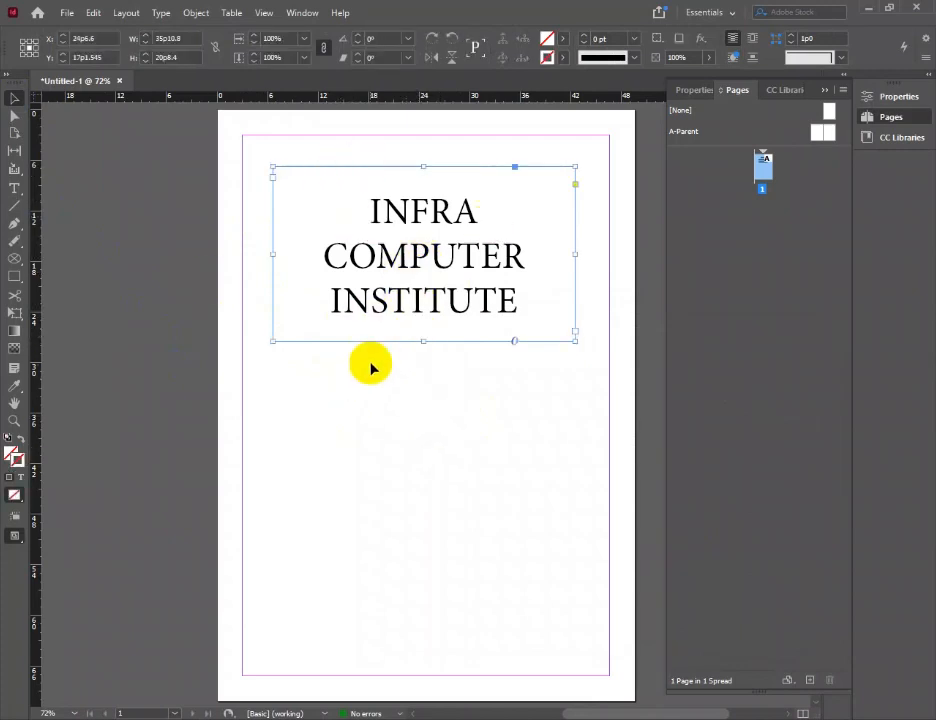
click(564, 39)
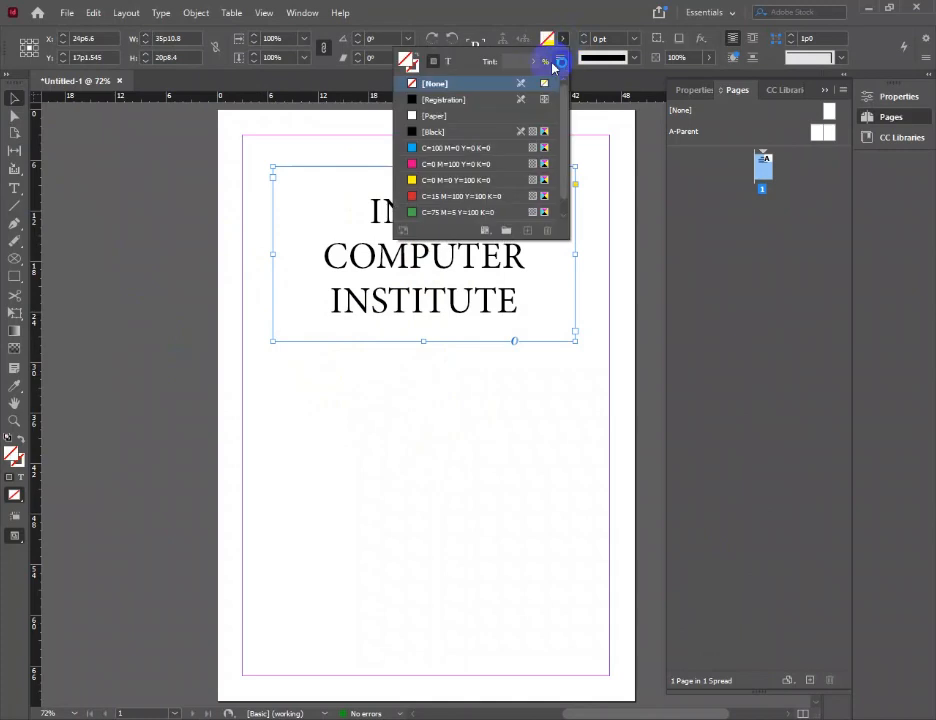
click(409, 152)
click(433, 324)
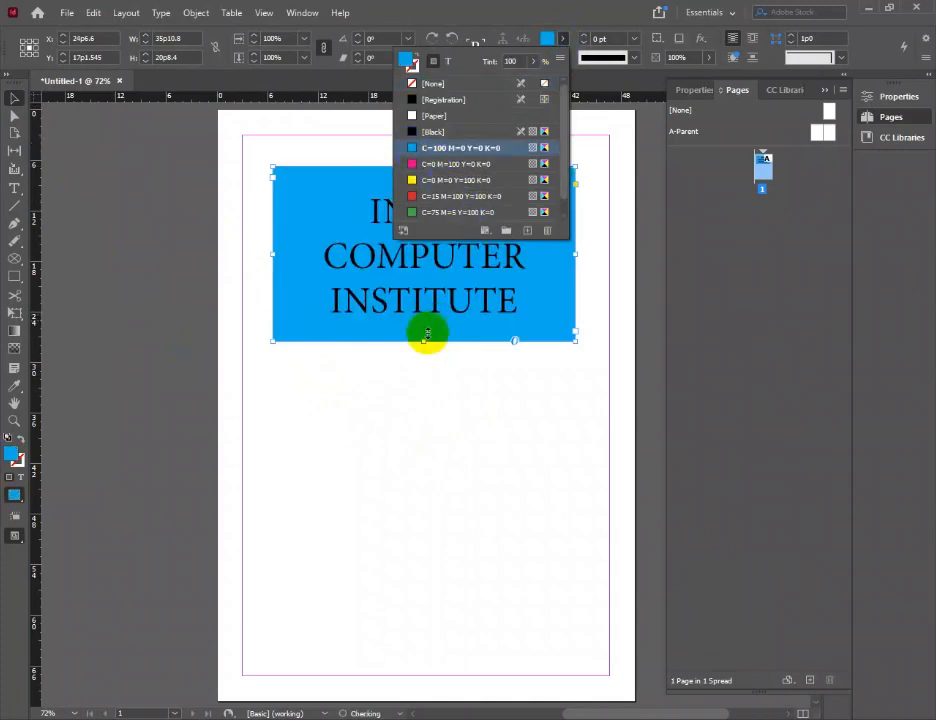
Change the title frame's fill to the pale aqua colour #c2f4ec in the Color Picker
double_click(12, 456)
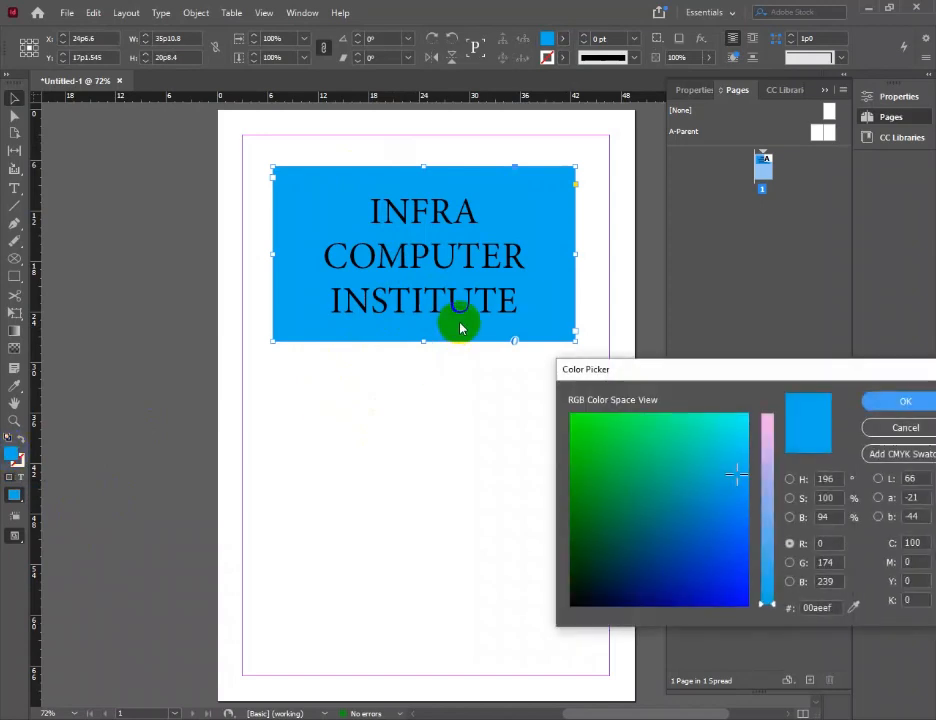
click(790, 480)
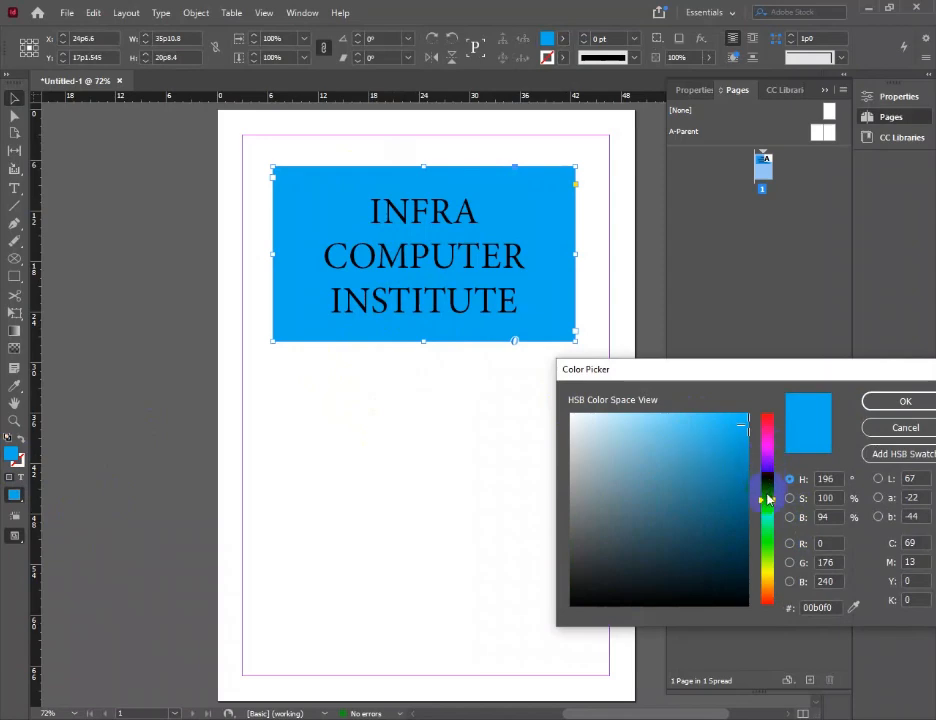
drag(769, 524, 766, 512)
click(660, 400)
drag(651, 430, 608, 422)
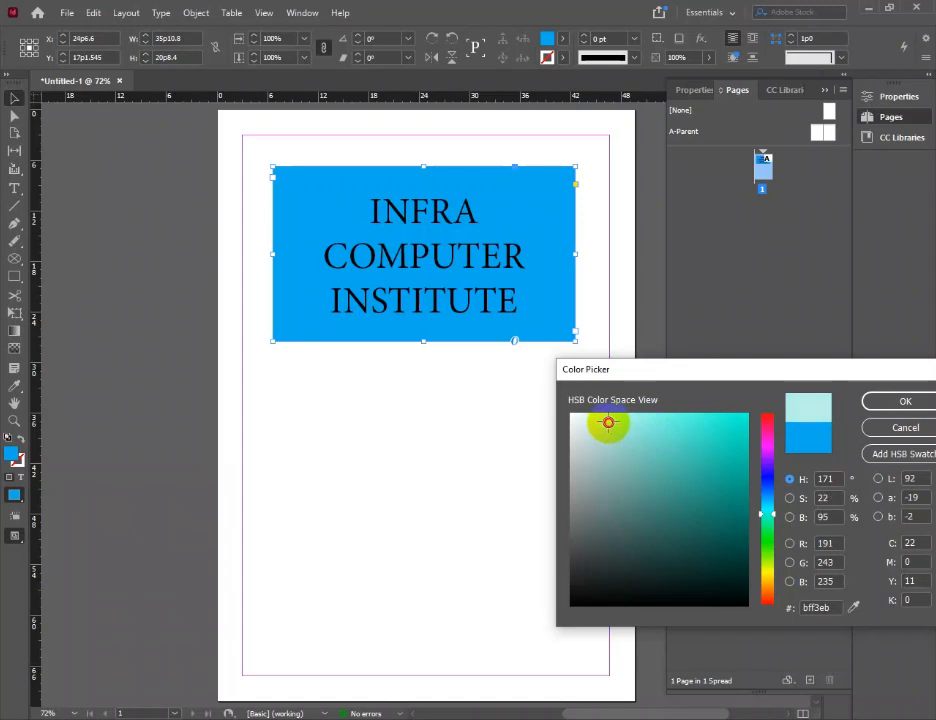
click(891, 403)
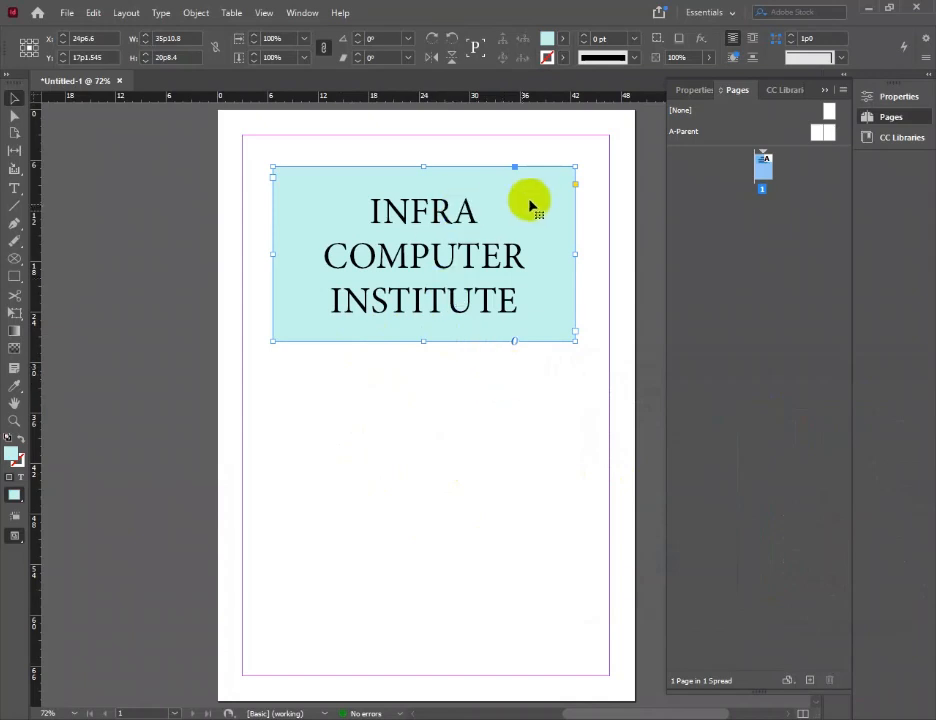
Give the title frame a [Black] stroke with a weight of 5 pt
click(563, 58)
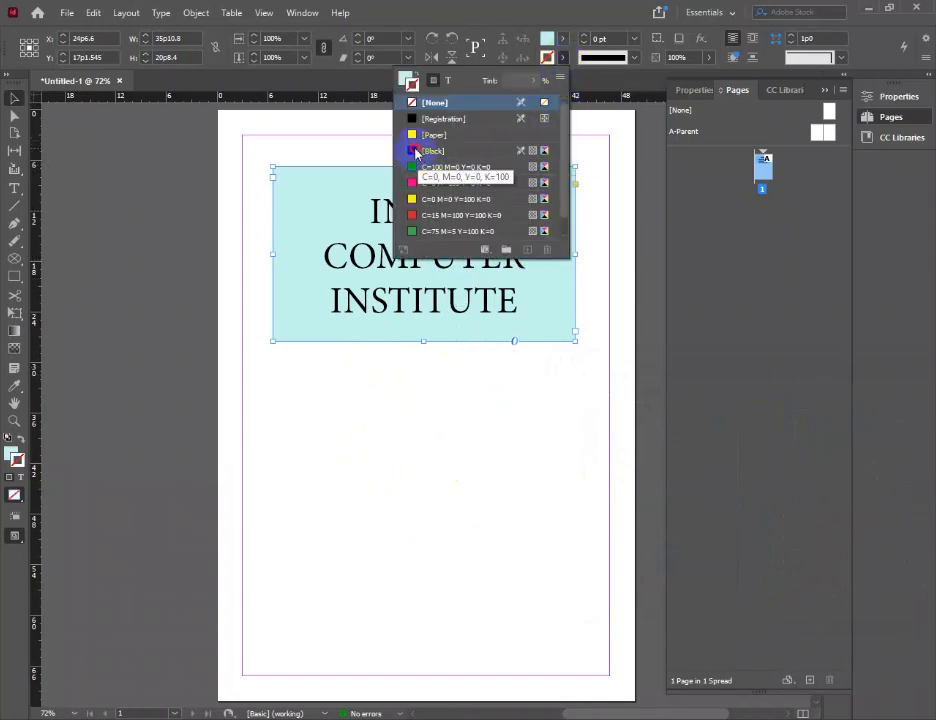
click(414, 152)
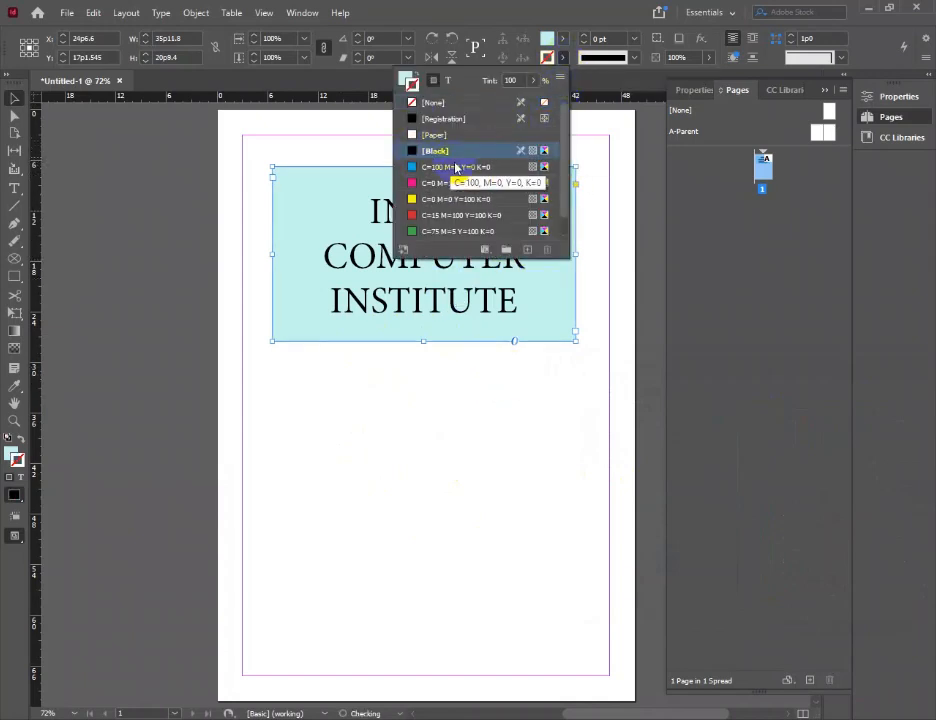
click(585, 36)
click(585, 36)
click(585, 36)
click(585, 36)
click(585, 36)
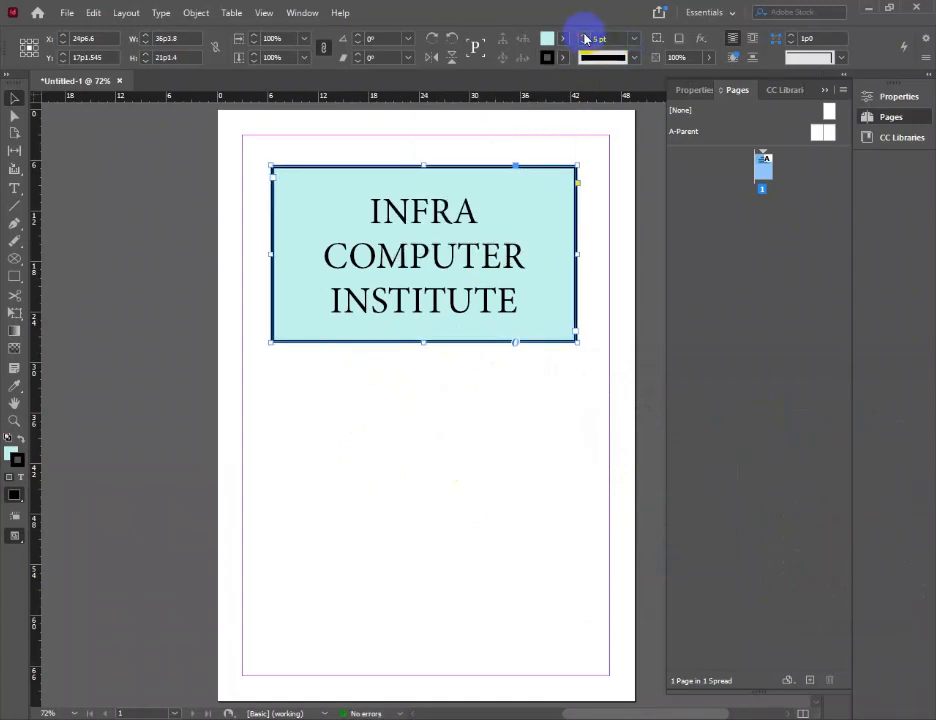
Pick a custom purple in the Color Picker for the title frame's stroke
double_click(15, 458)
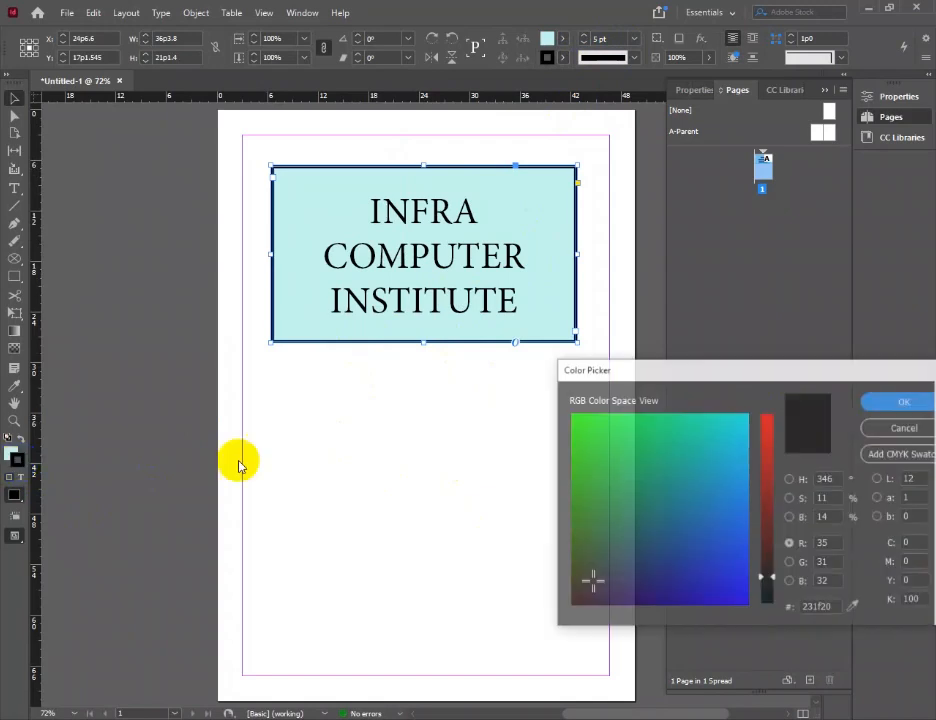
click(767, 503)
drag(729, 483, 659, 586)
click(888, 399)
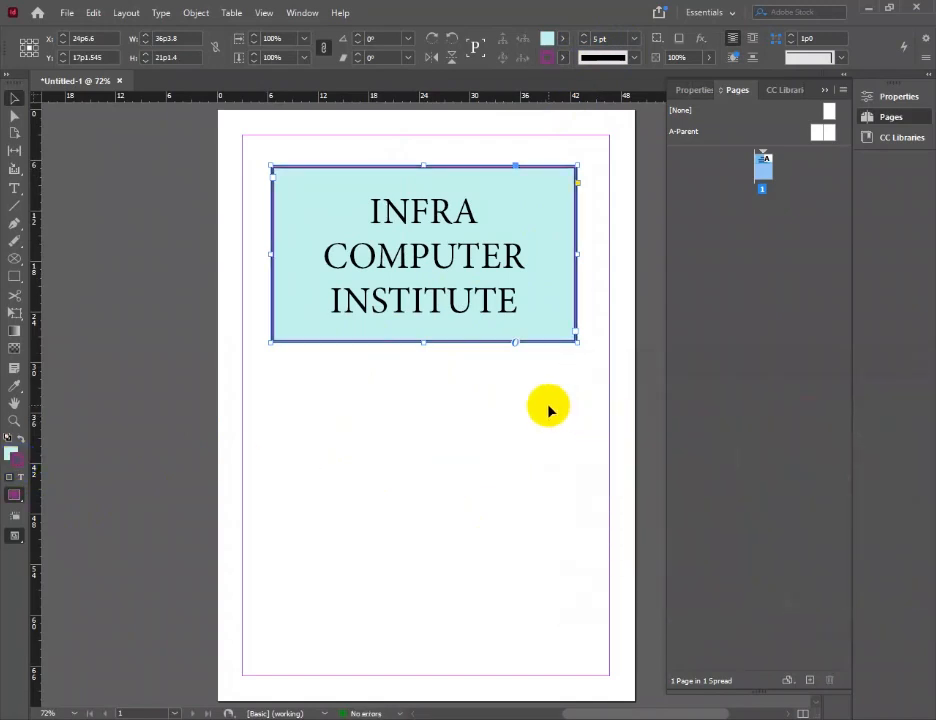
click(399, 447)
Increase the title frame's stroke weight to 11 pt
click(584, 36)
click(584, 36)
click(584, 36)
click(584, 36)
click(584, 36)
click(584, 36)
Try the Thick - Thin - Thick, Dashed (3 and 2), Wavy and Japanese Dots stroke types on the title frame, ending with Solid
click(633, 57)
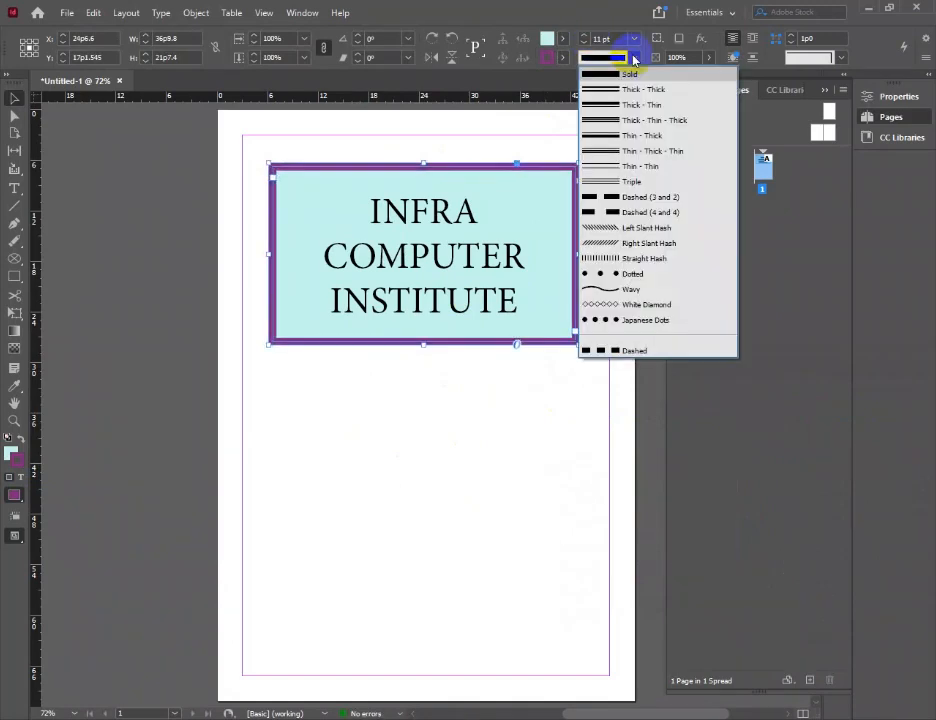
click(606, 120)
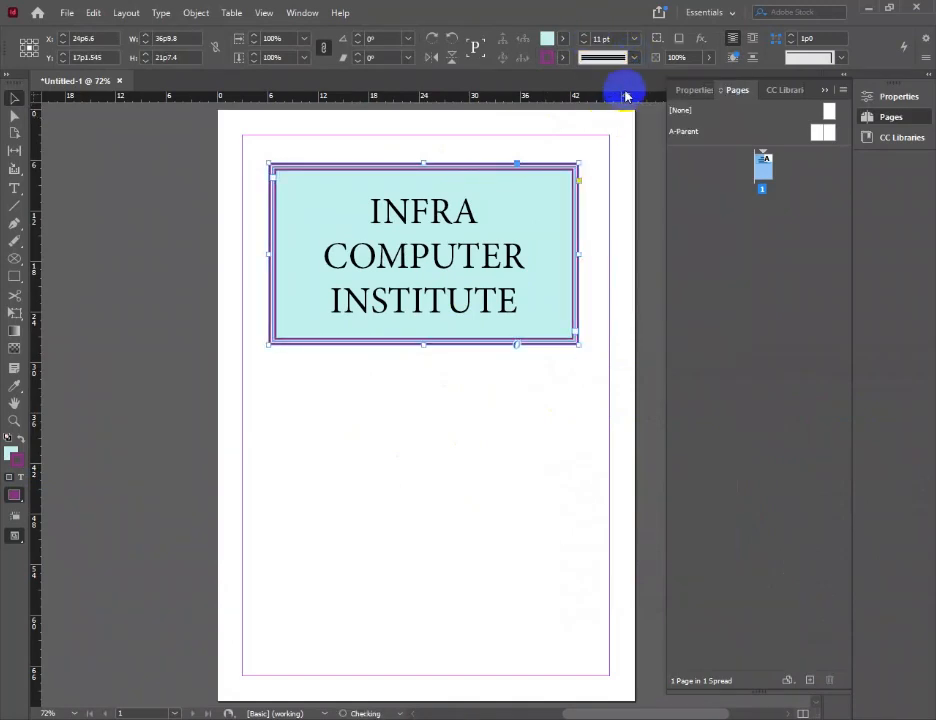
click(634, 58)
click(604, 197)
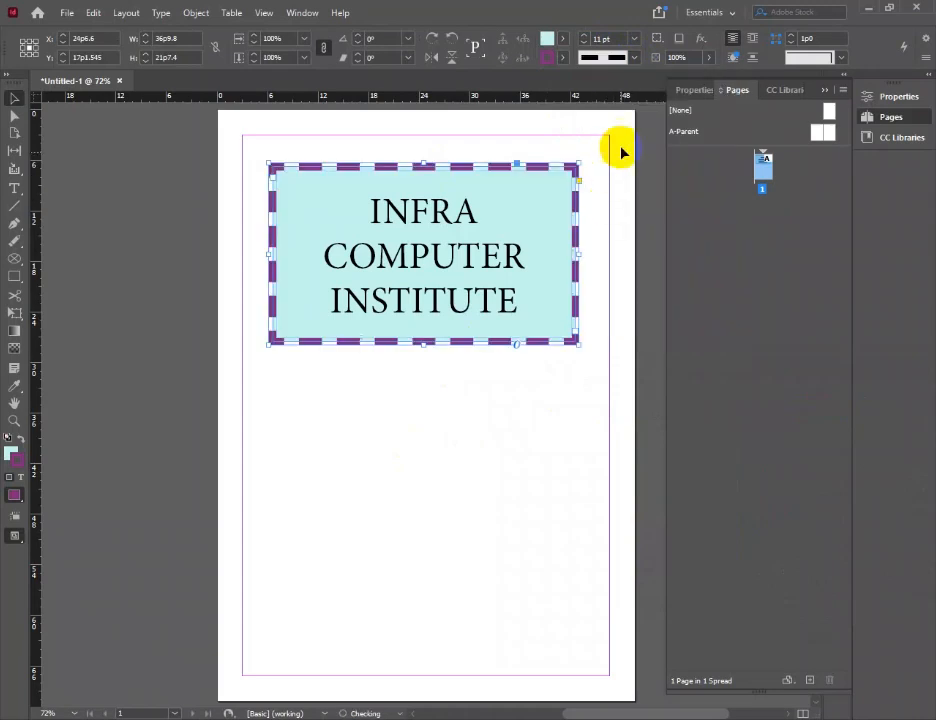
click(633, 57)
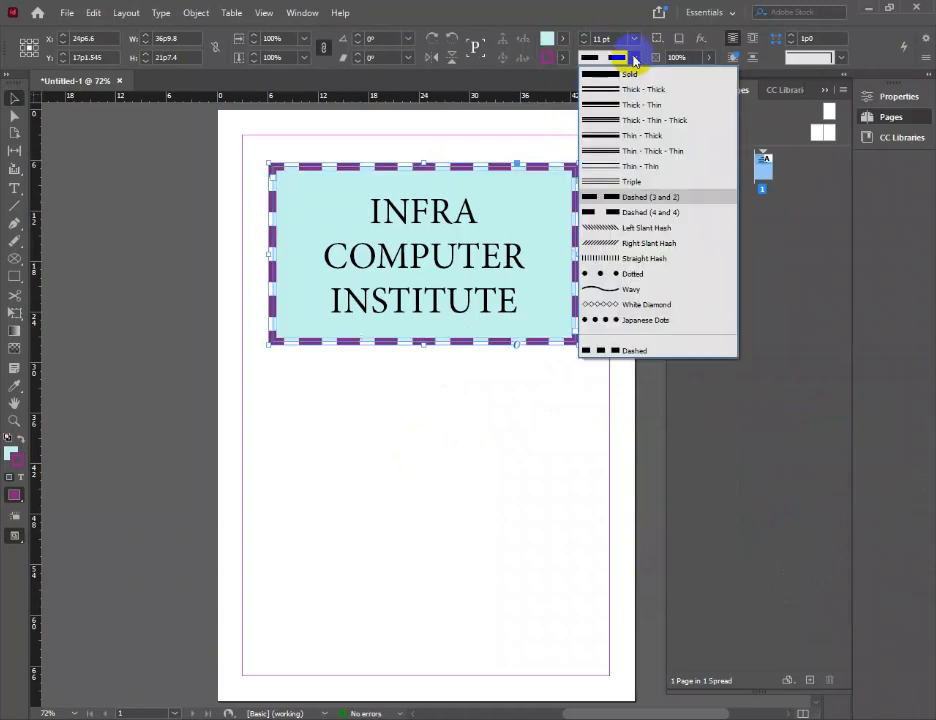
click(606, 288)
click(635, 58)
click(606, 320)
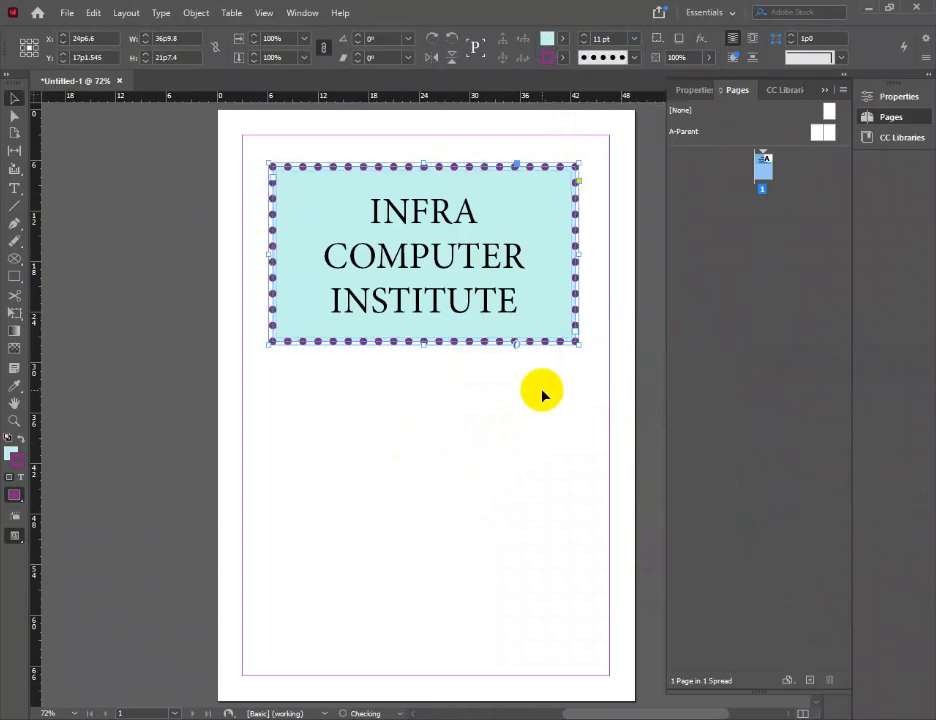
click(487, 234)
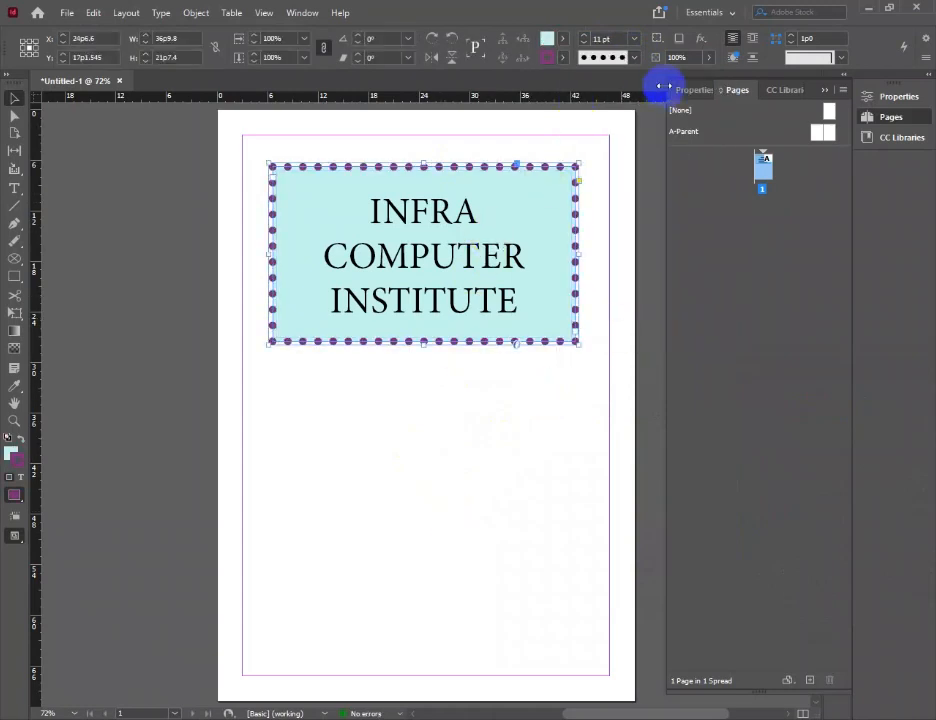
click(635, 58)
click(632, 74)
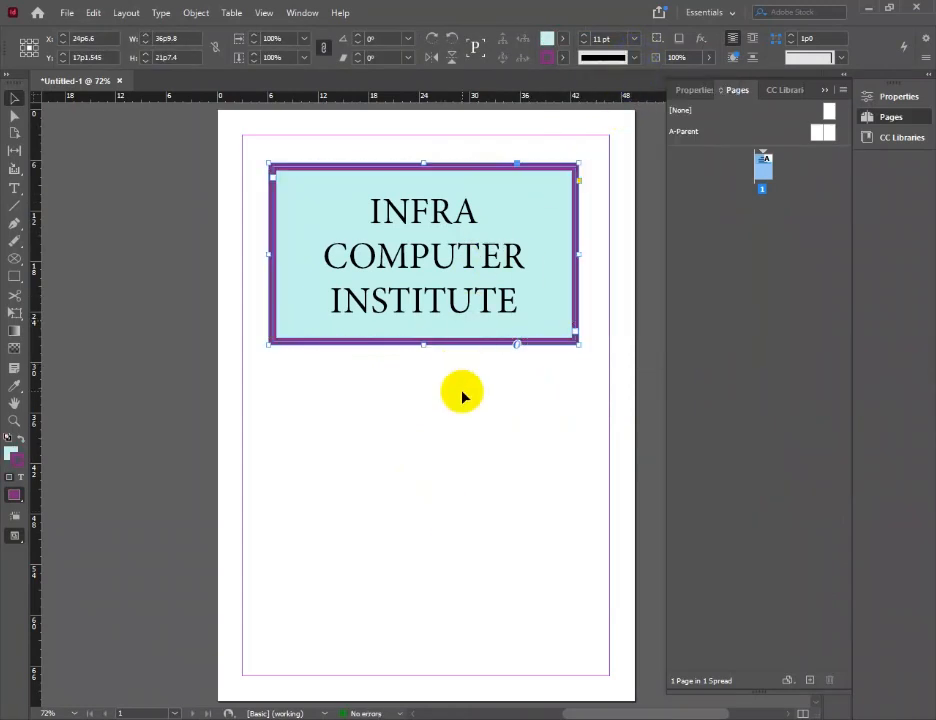
click(445, 435)
click(411, 283)
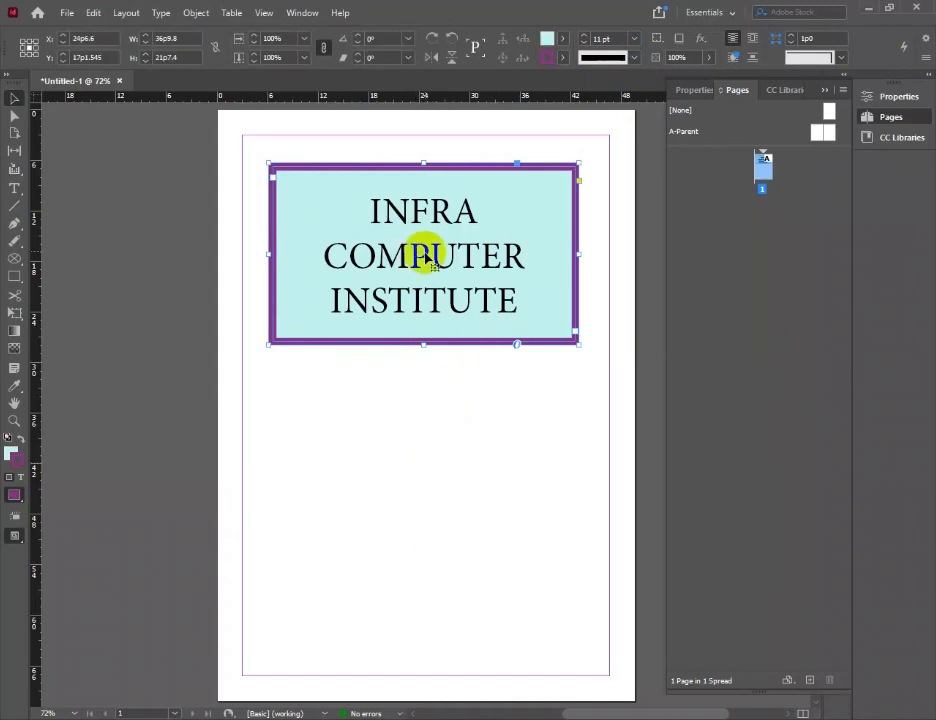
Change the font of all the title text to Arial with the Black style
double_click(382, 219)
drag(376, 213, 555, 311)
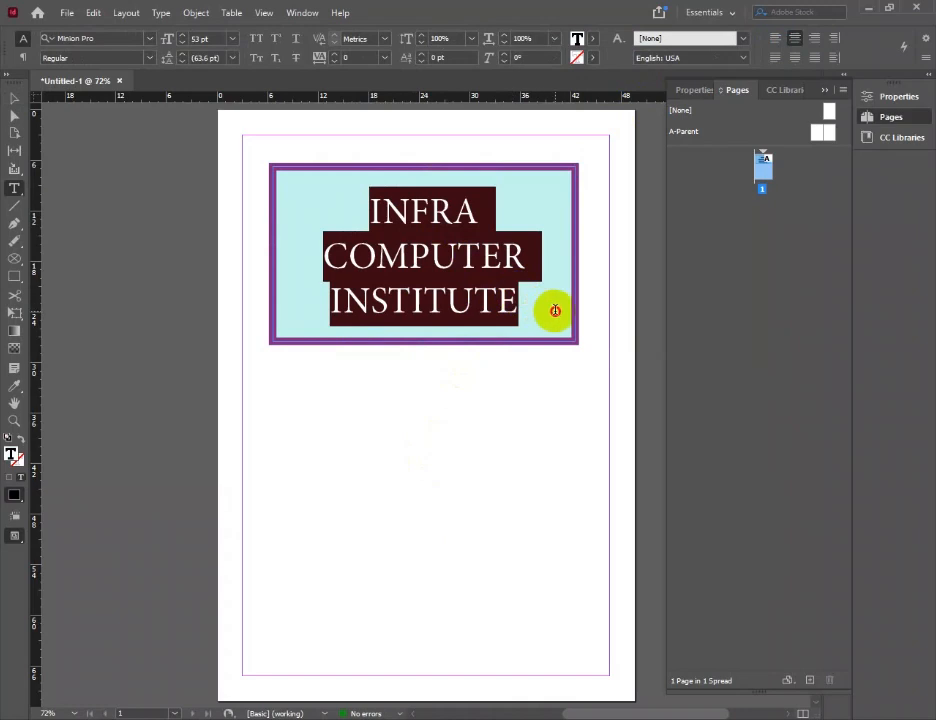
click(148, 40)
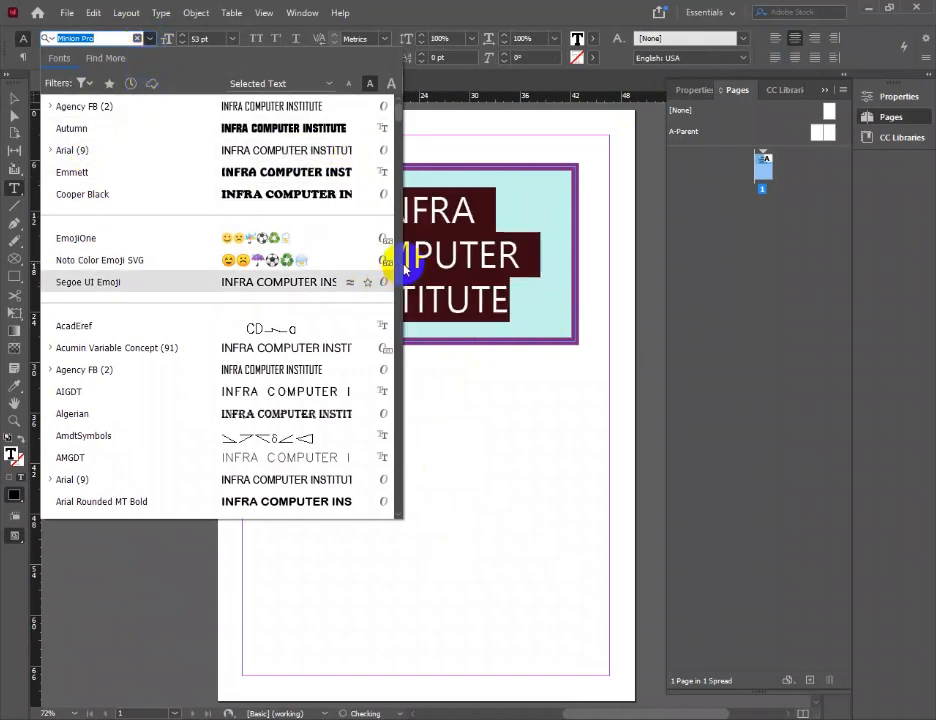
mouse_move(395, 106)
mouse_down()
mouse_move(382, 265)
mouse_move(396, 272)
mouse_move(404, 103)
mouse_up()
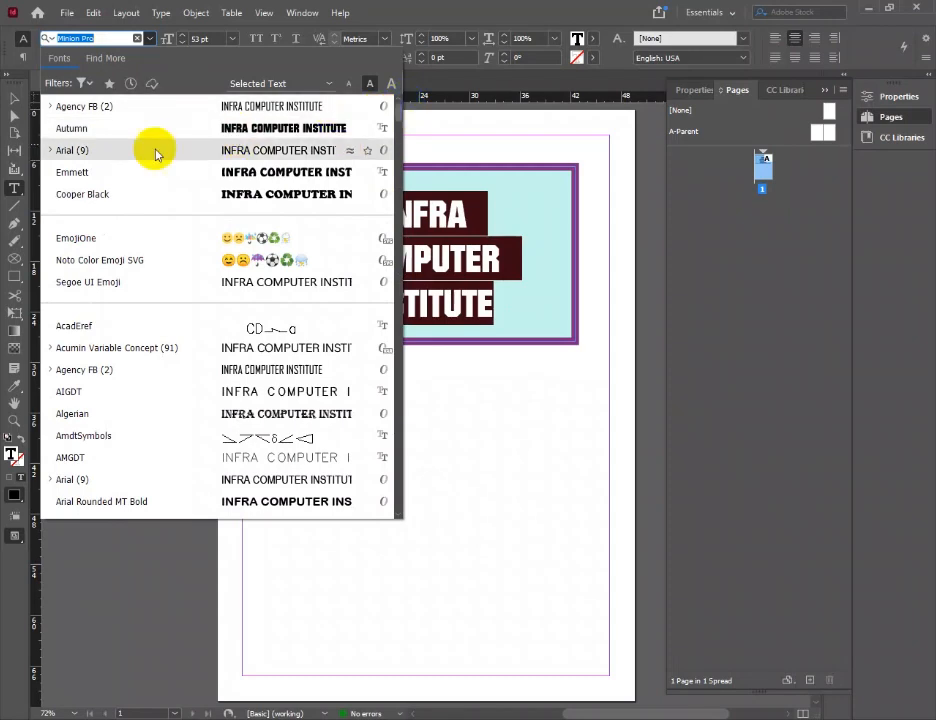
click(84, 152)
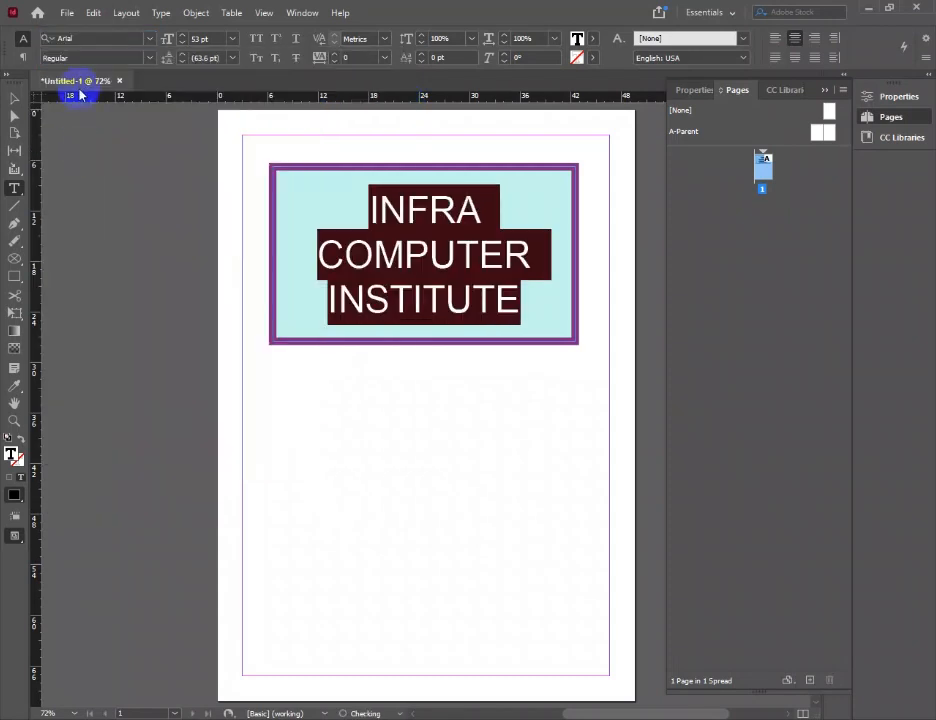
click(149, 58)
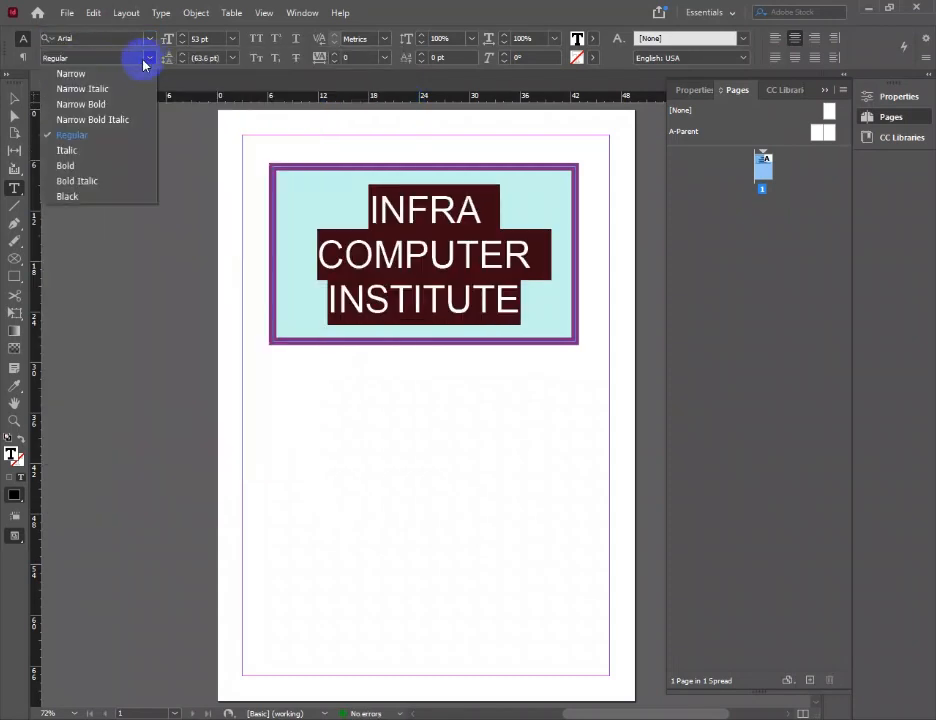
click(78, 198)
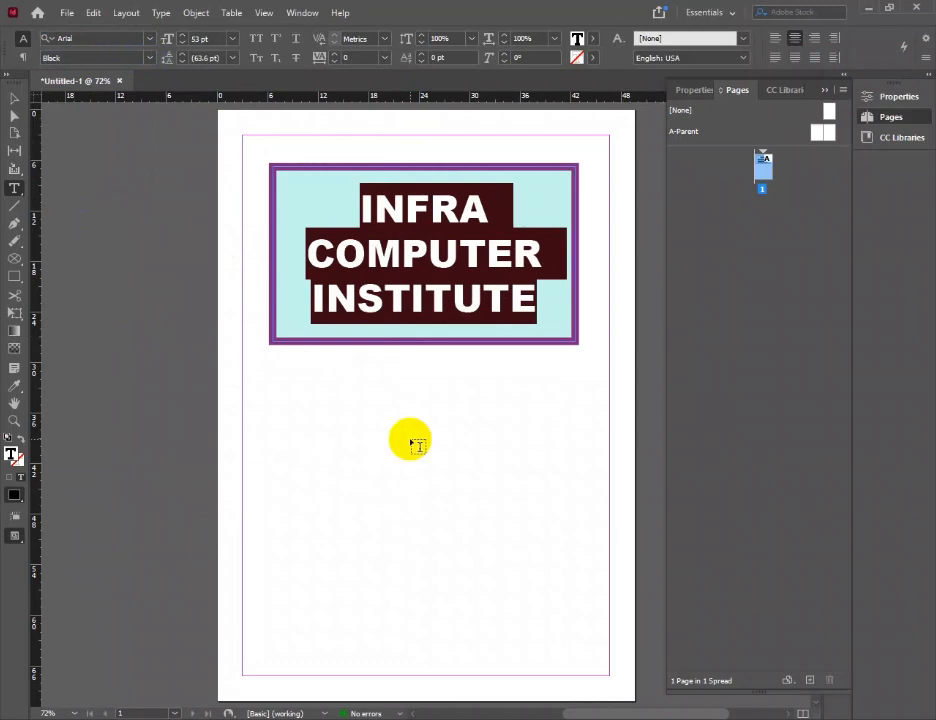
Fill the title text with a custom dark blue (333a96) from the Color Picker
click(376, 246)
drag(360, 207, 526, 286)
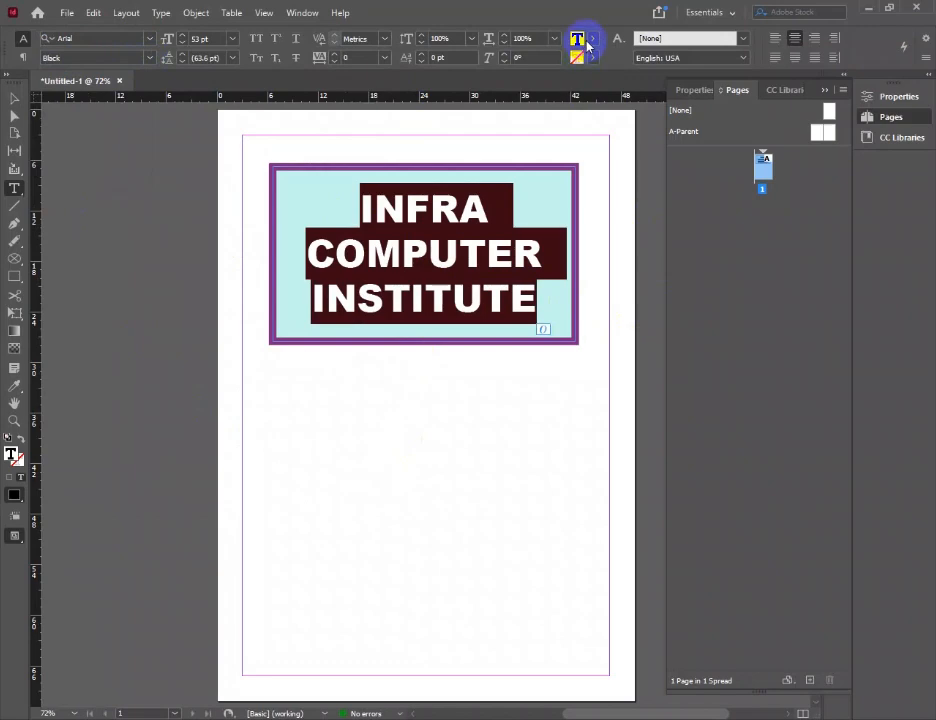
double_click(12, 458)
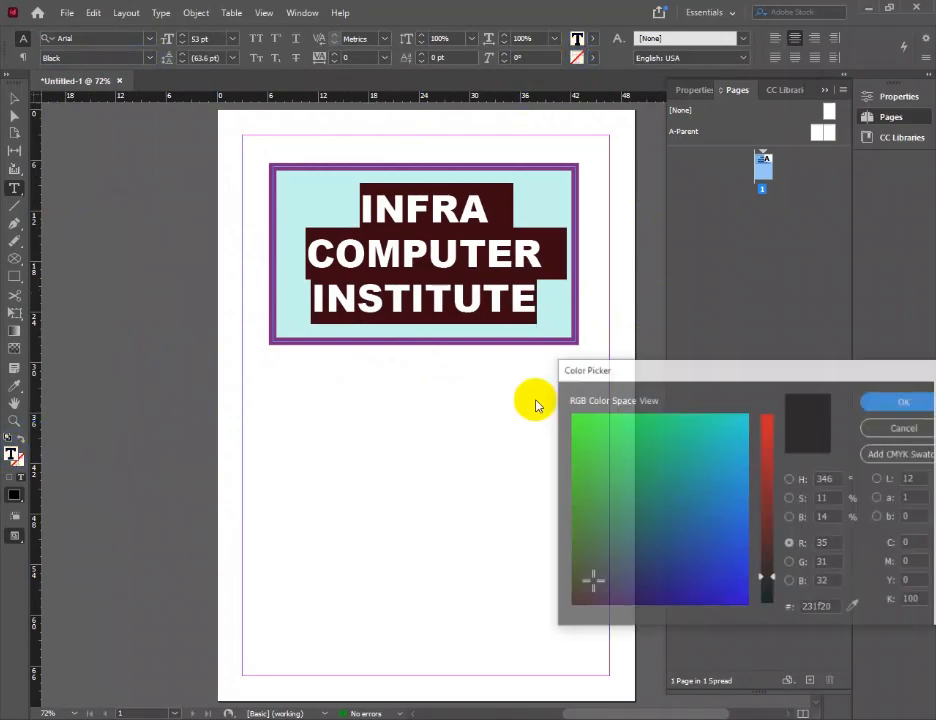
mouse_move(745, 543)
mouse_down()
mouse_move(725, 585)
mouse_move(689, 585)
mouse_up()
click(900, 402)
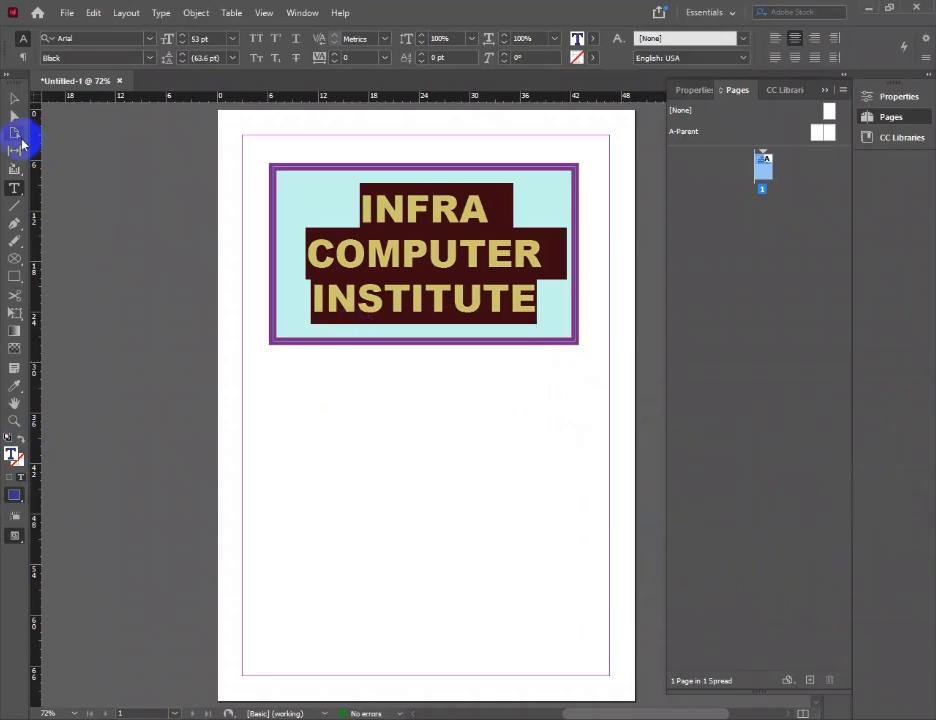
click(12, 103)
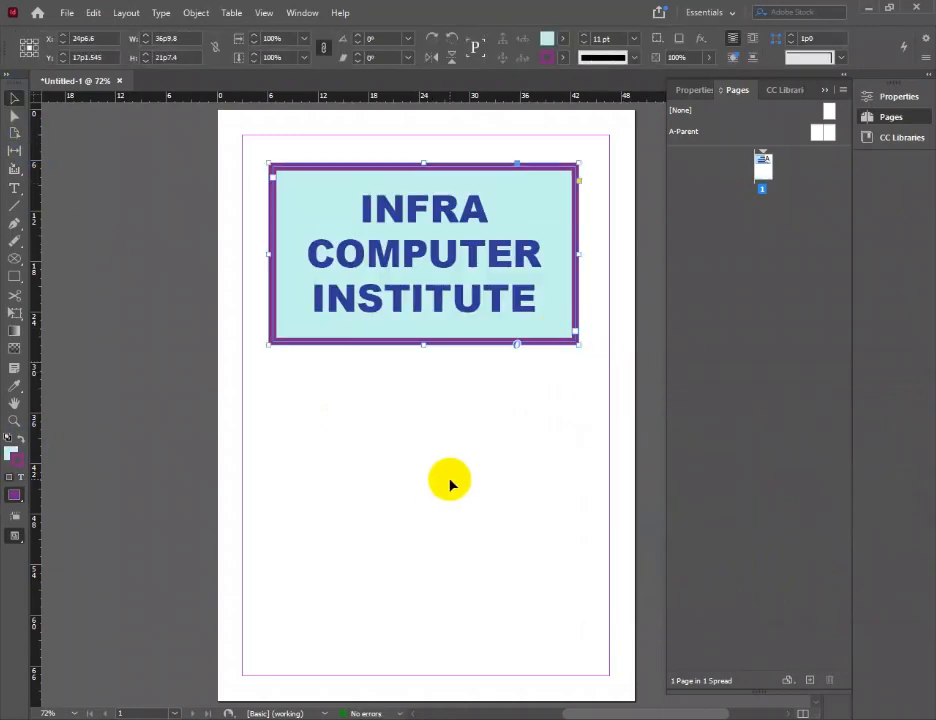
Give all the title text a pure red stroke (fe0000) using the Color Picker's HSB view, and deselect the frame
double_click(420, 210)
drag(362, 206, 554, 295)
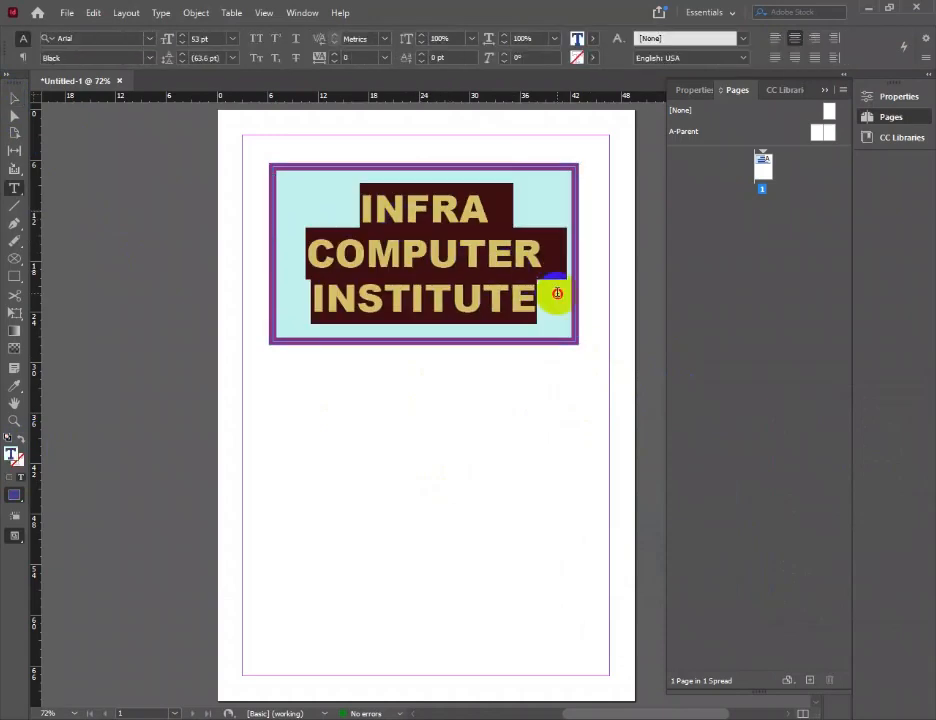
double_click(14, 457)
click(782, 545)
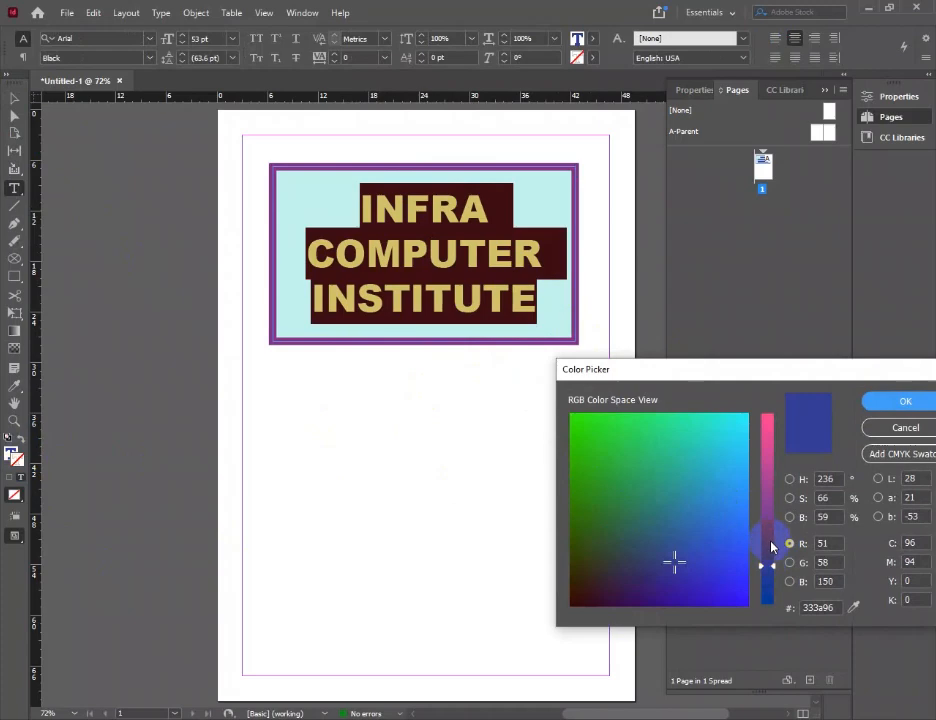
click(790, 479)
drag(767, 478, 746, 414)
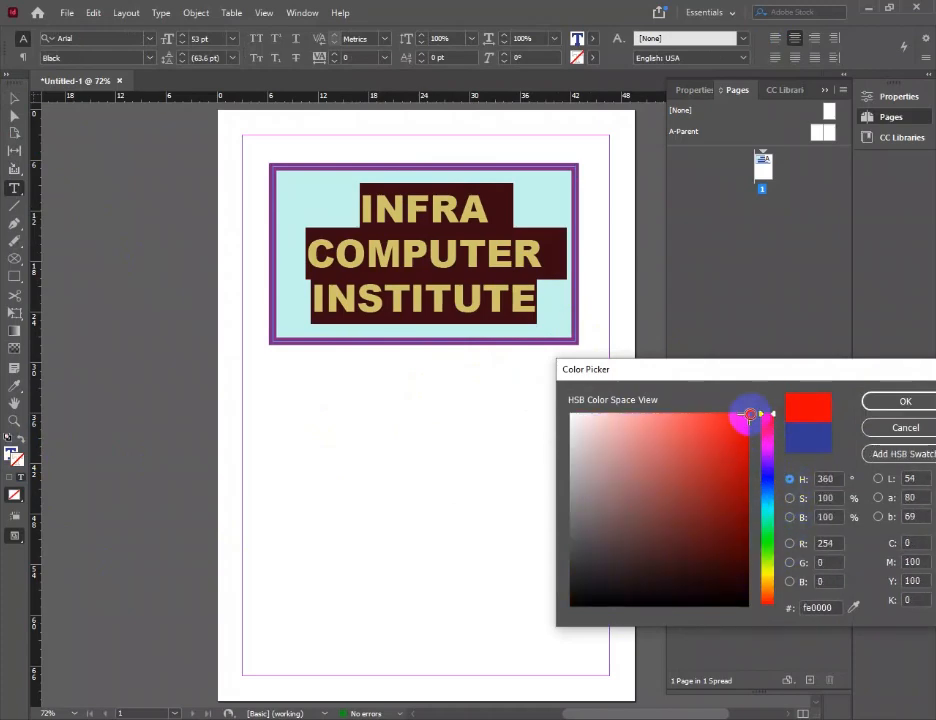
click(873, 401)
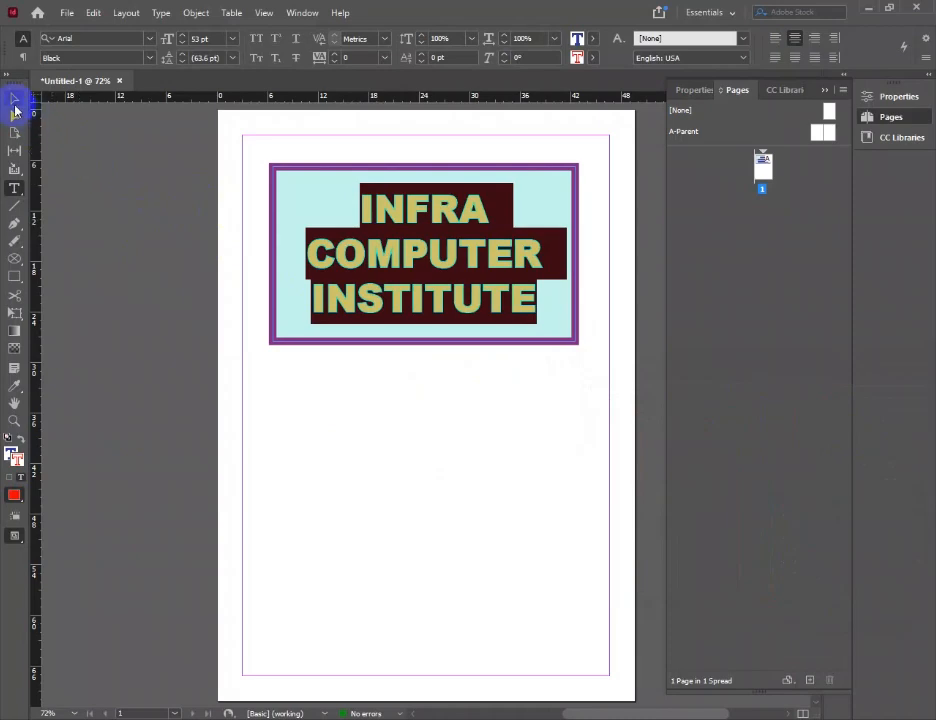
click(15, 100)
click(393, 411)
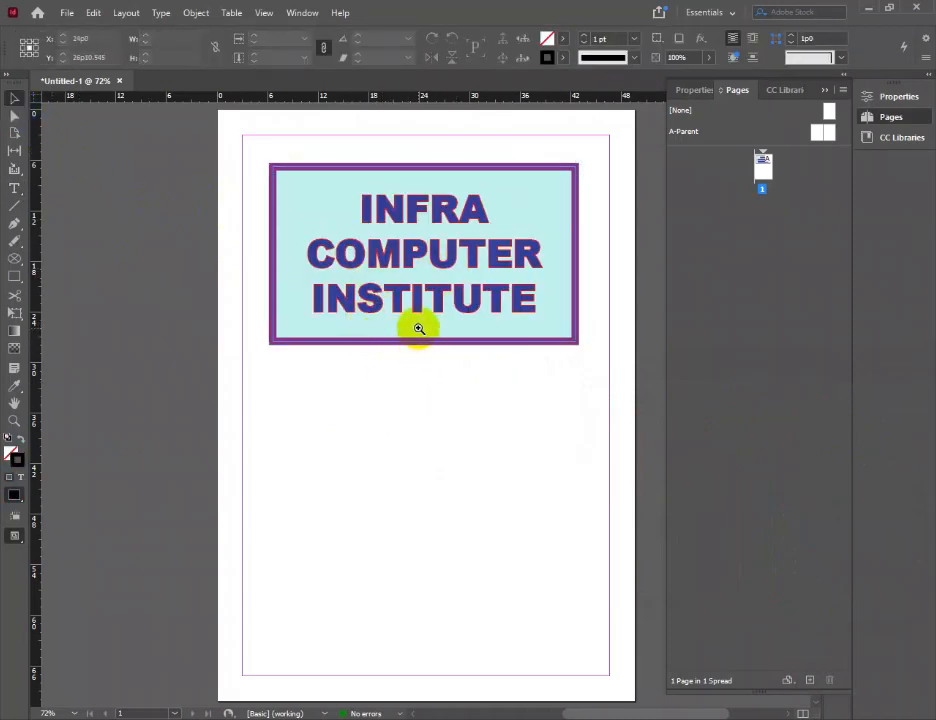
Examine the outline of the title letters up close, and return to the fitted full-page view
ctrl+click(414, 315)
ctrl+click(421, 328)
ctrl+click(422, 383)
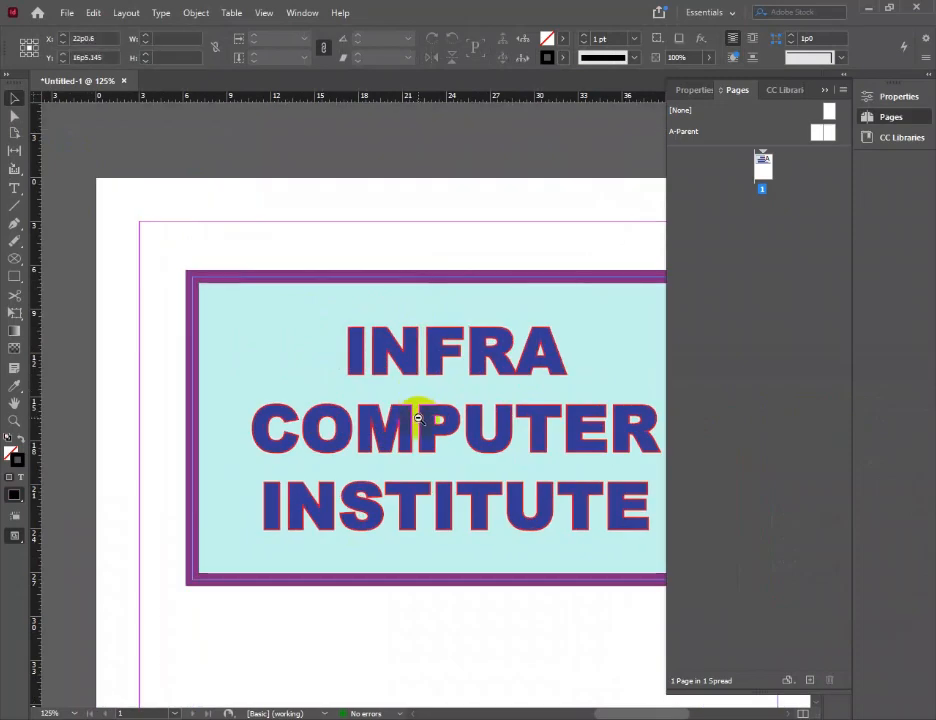
ctrl+alt+click(418, 410)
ctrl+alt+click(413, 416)
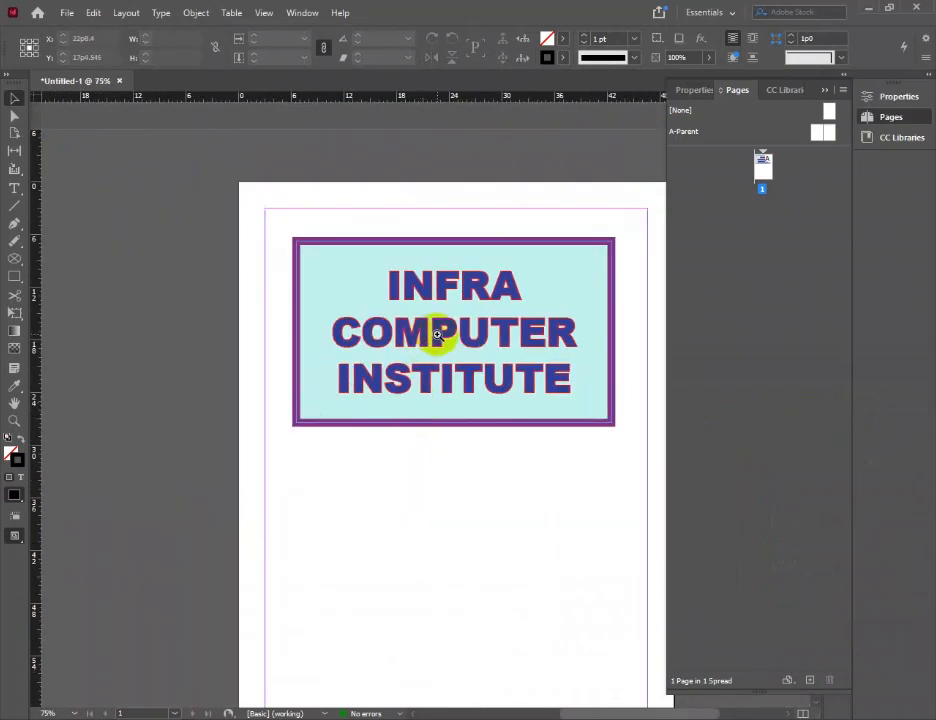
ctrl+click(437, 337)
ctrl+click(435, 334)
ctrl+click(424, 359)
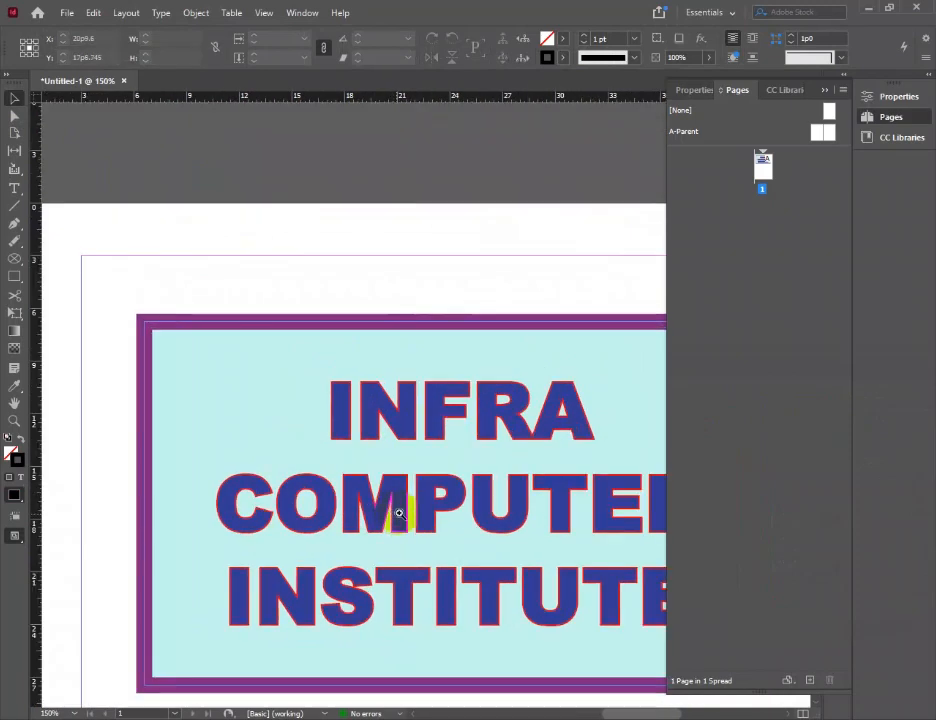
drag(436, 484, 307, 295)
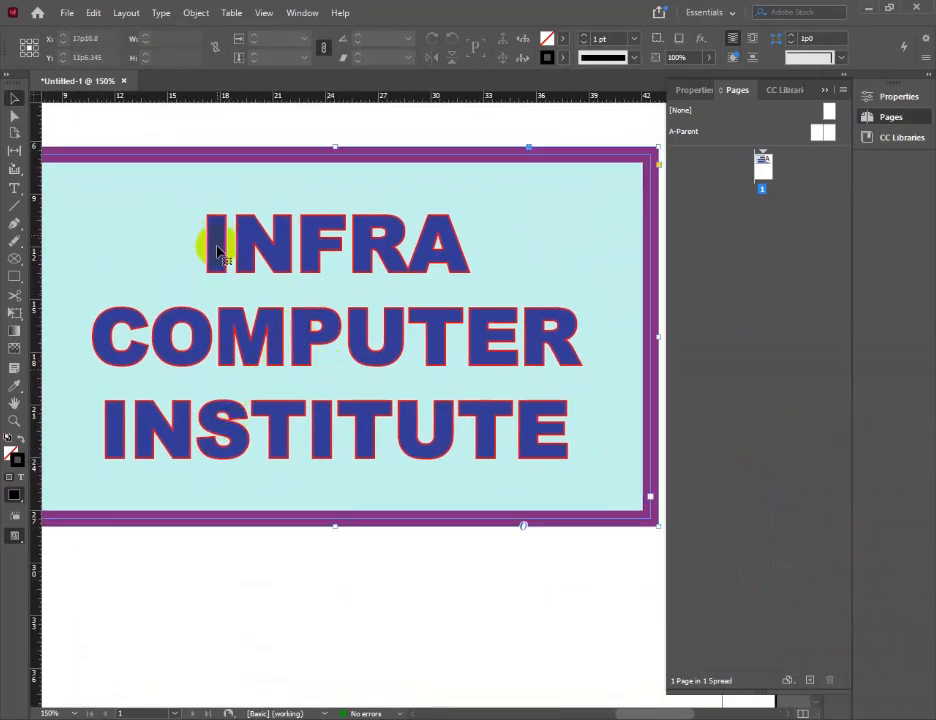
click(248, 366)
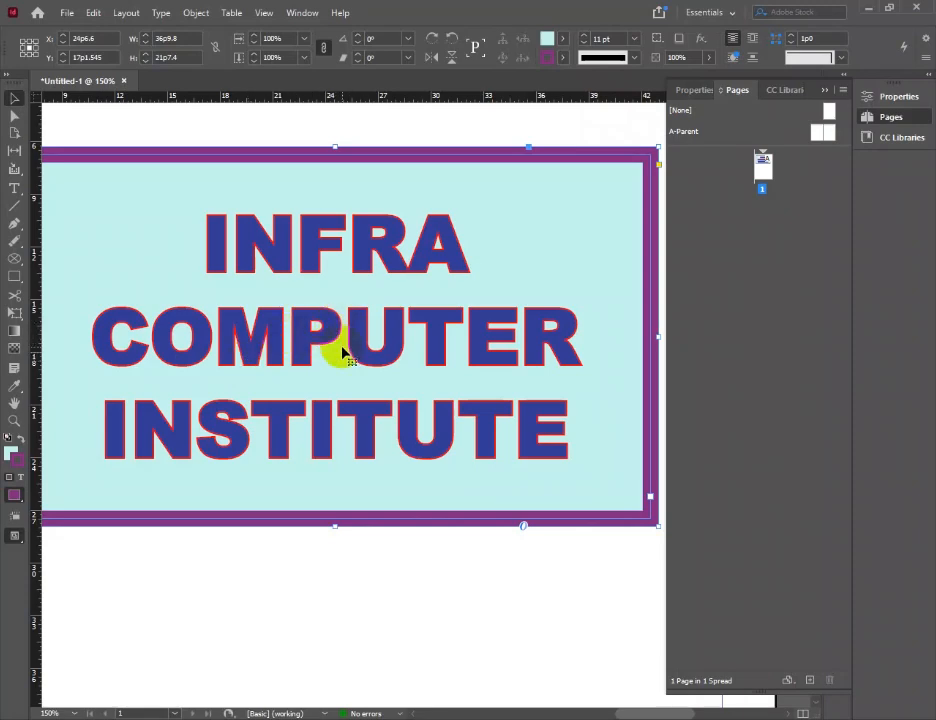
key(ctrl+0)
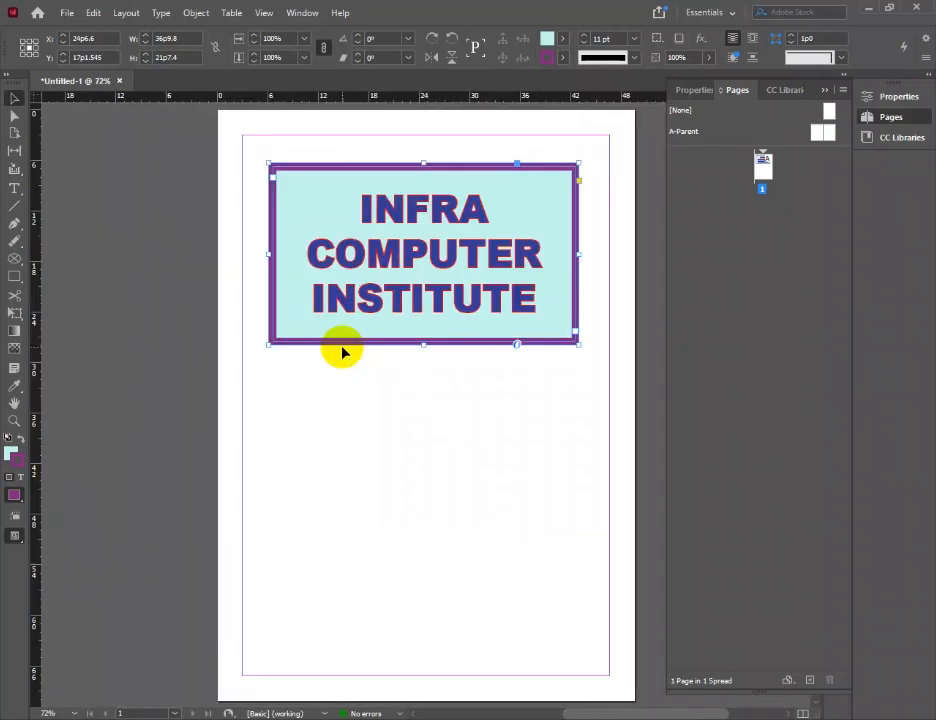
click(264, 12)
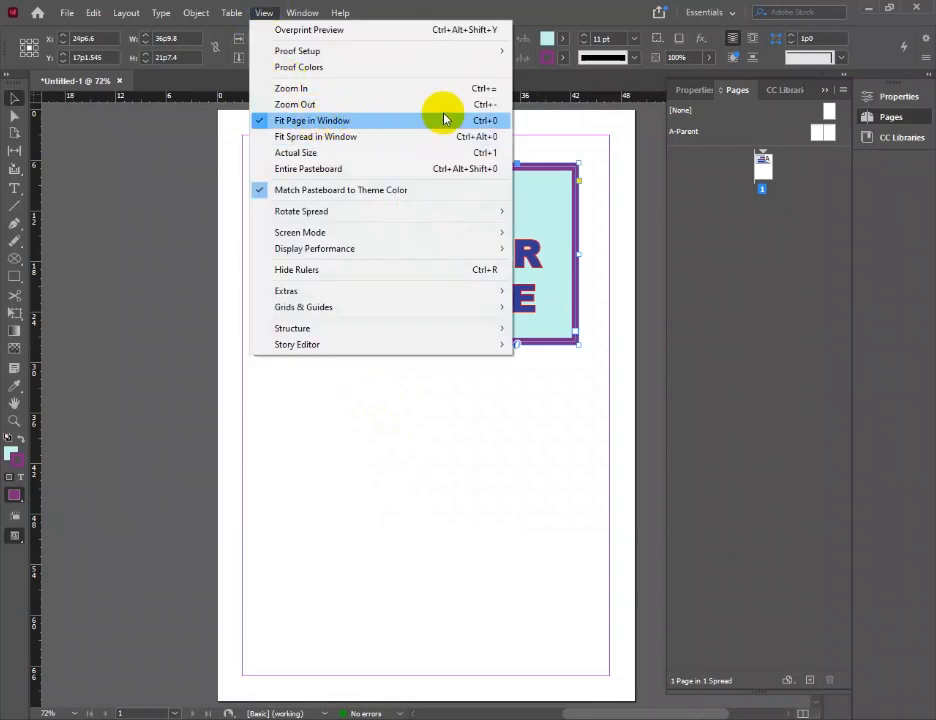
click(490, 378)
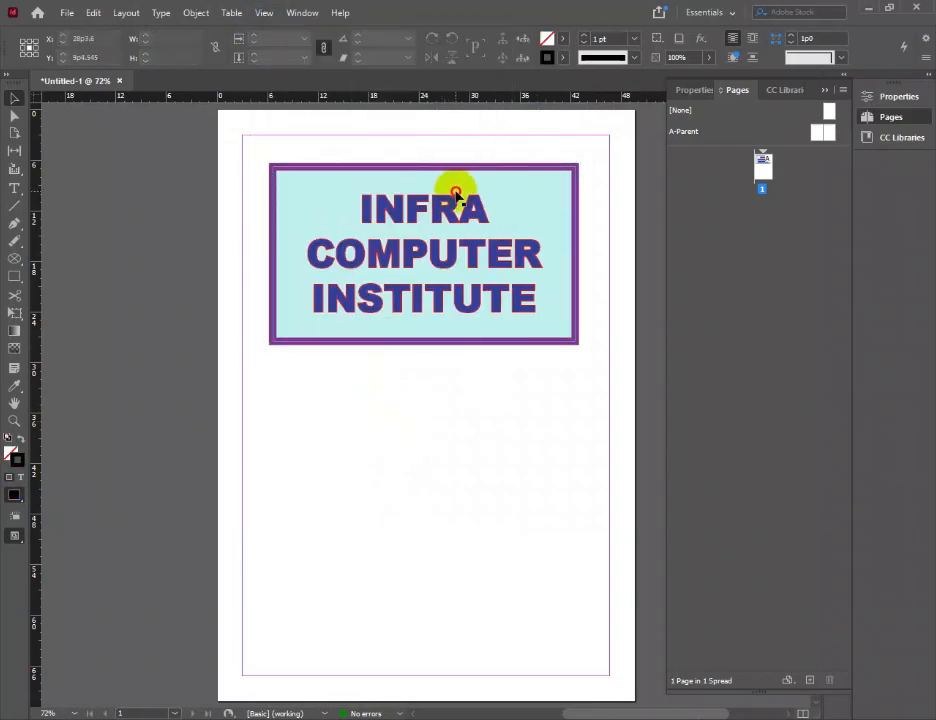
Apply Fancy corners with a size of 2p6 to the title frame through Corner Options
click(376, 180)
click(16, 217)
click(193, 13)
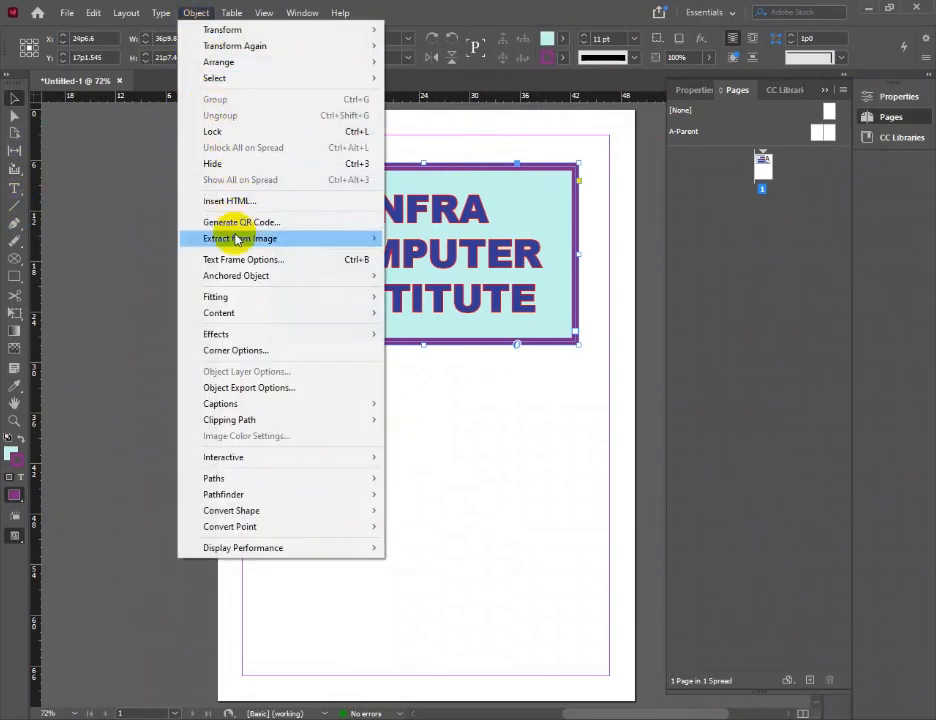
click(252, 357)
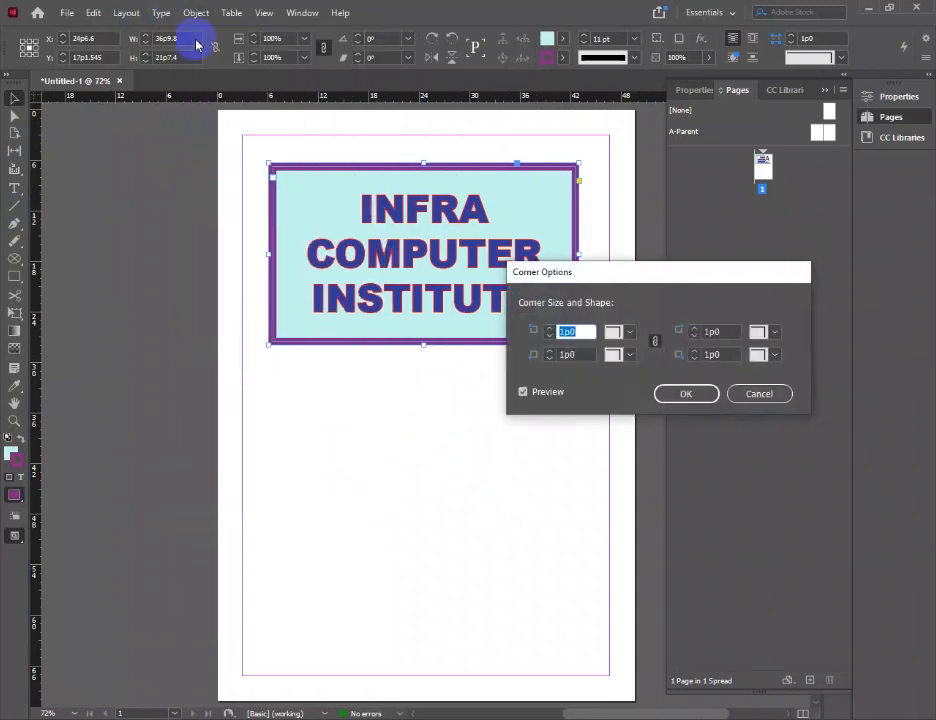
click(628, 335)
click(634, 360)
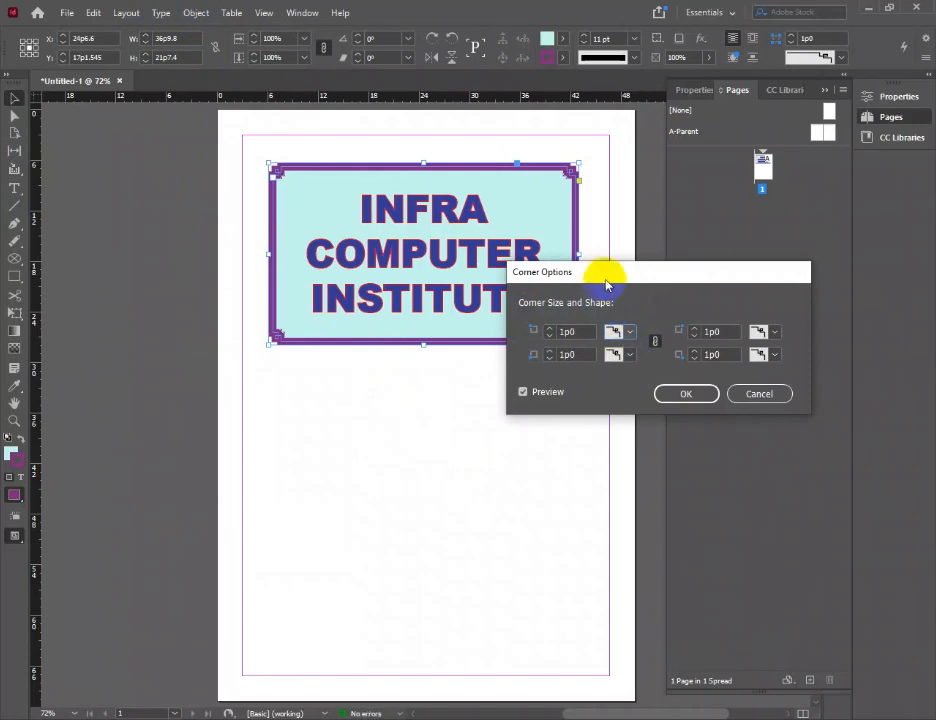
drag(605, 287, 592, 405)
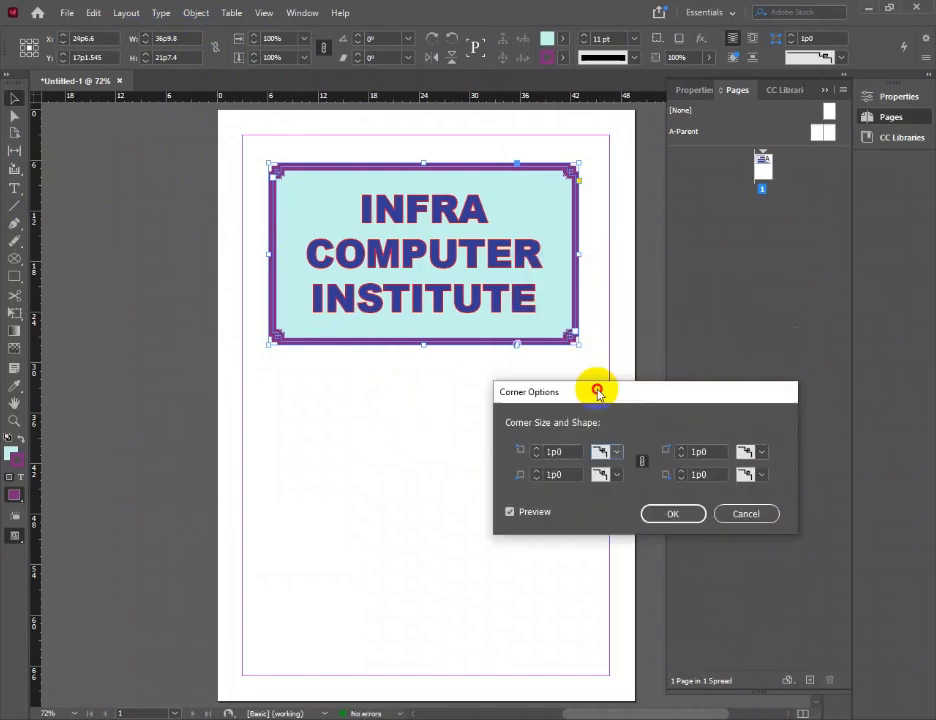
click(538, 449)
click(538, 449)
click(538, 449)
click(538, 449)
Try the Bevel, Inset, Inverse Rounded and Rounded corner shapes on the title frame, ending with Inverse Rounded
click(614, 456)
click(622, 500)
click(617, 456)
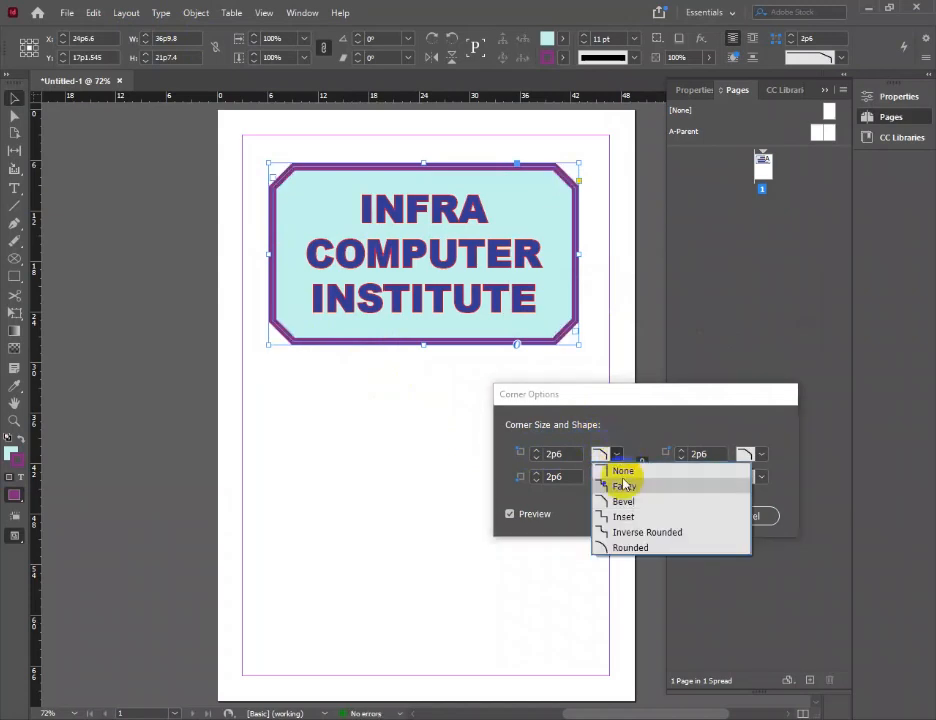
click(630, 516)
click(622, 455)
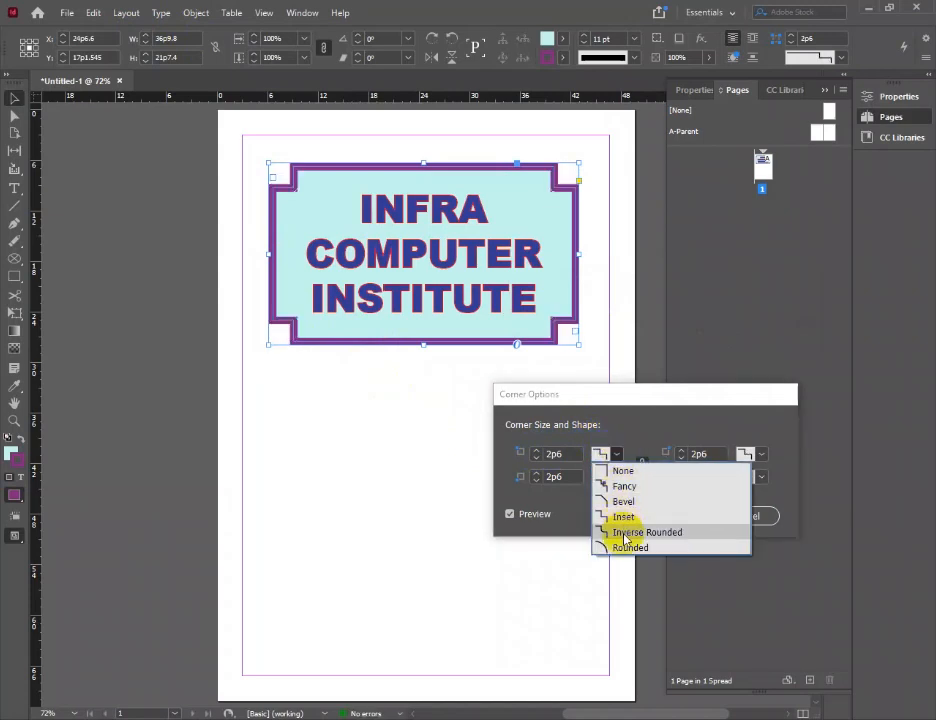
click(615, 531)
click(617, 456)
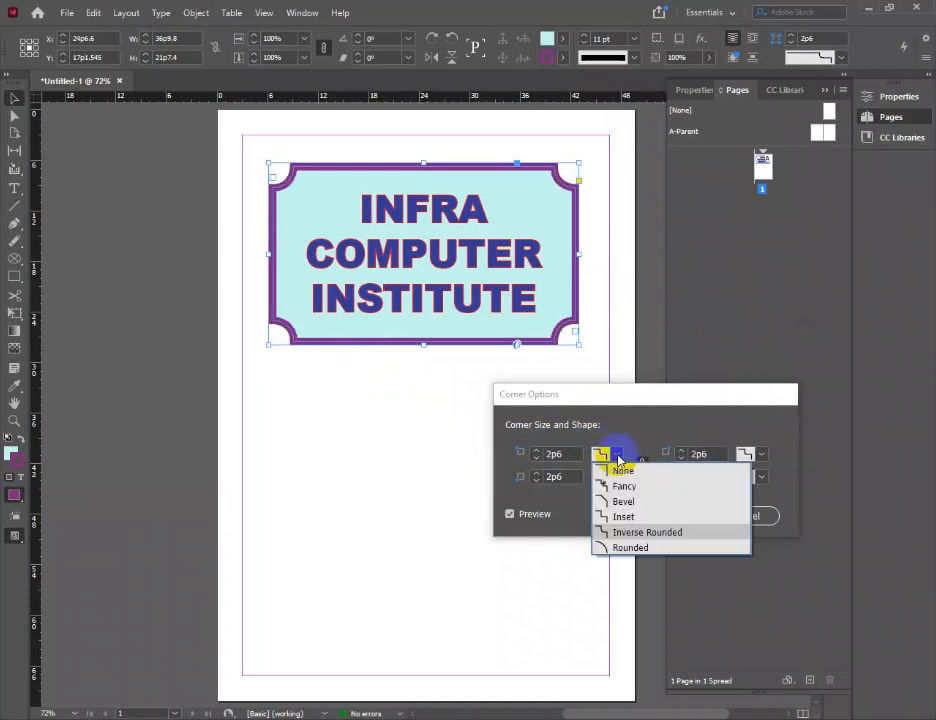
click(620, 547)
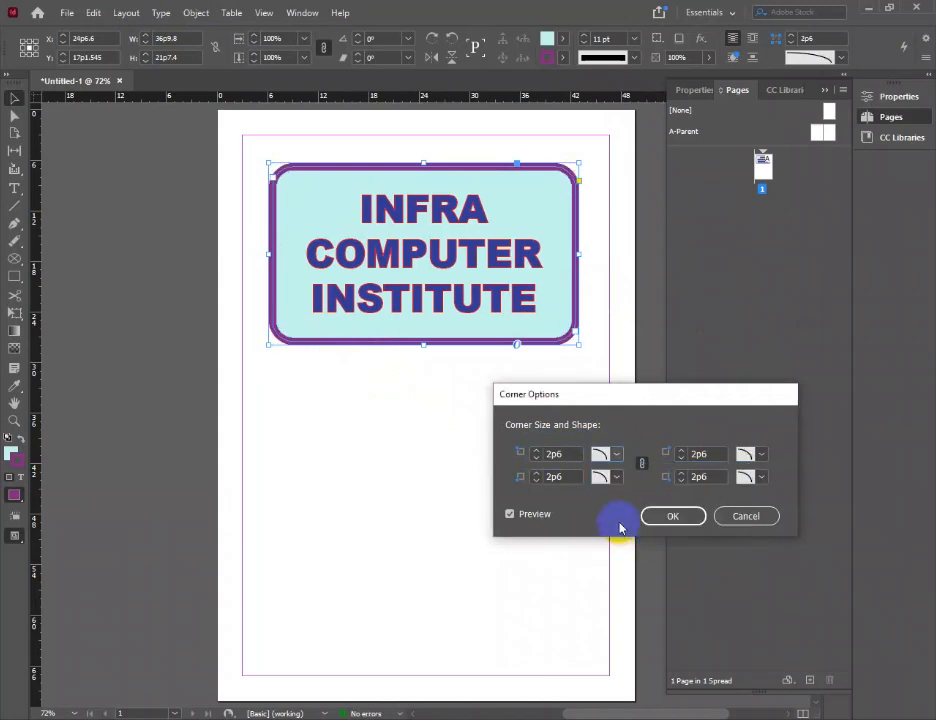
click(603, 454)
click(605, 532)
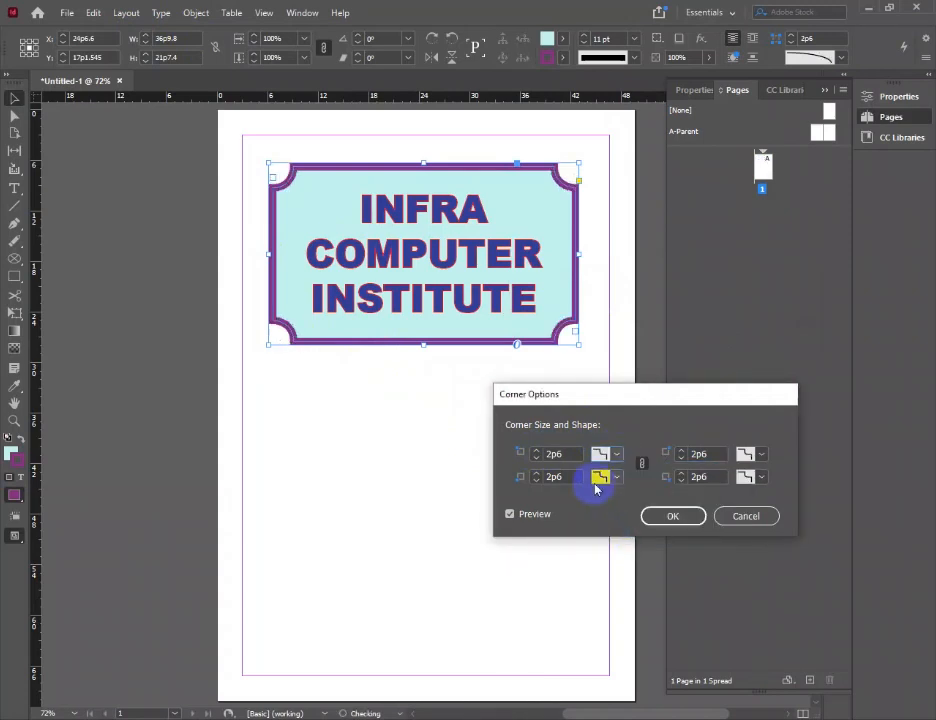
Increase the size of the title frame's corners to 3p2 and apply the corner options
click(539, 452)
click(539, 453)
click(539, 453)
click(539, 453)
click(539, 453)
click(539, 453)
click(662, 512)
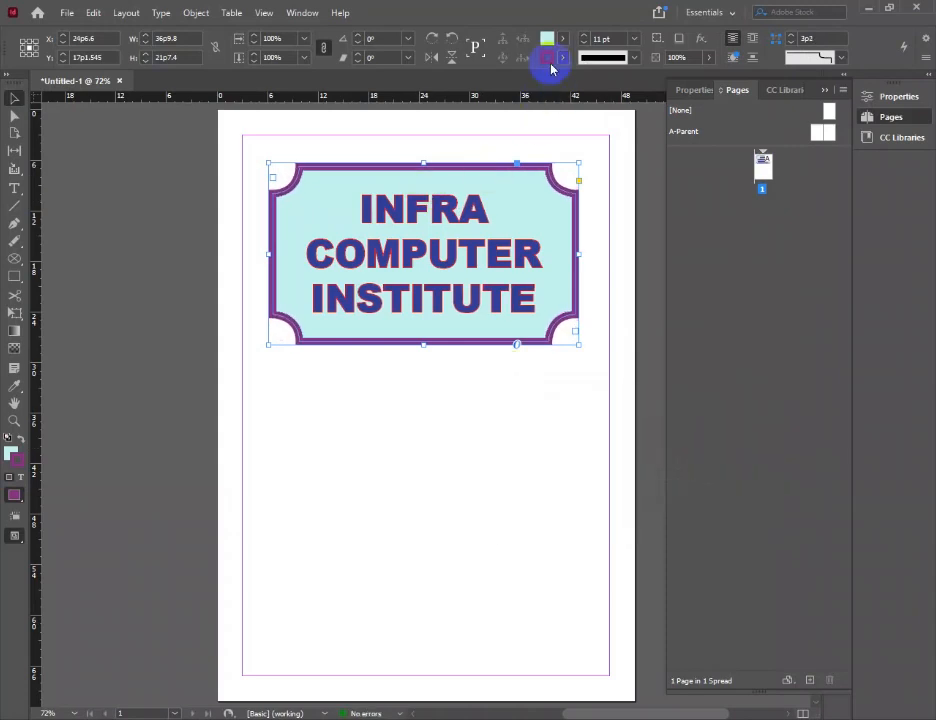
Reduce the title frame's stroke weight to thin its purple border, and deselect the frame
click(584, 43)
click(584, 43)
click(584, 43)
click(584, 43)
click(584, 43)
click(490, 474)
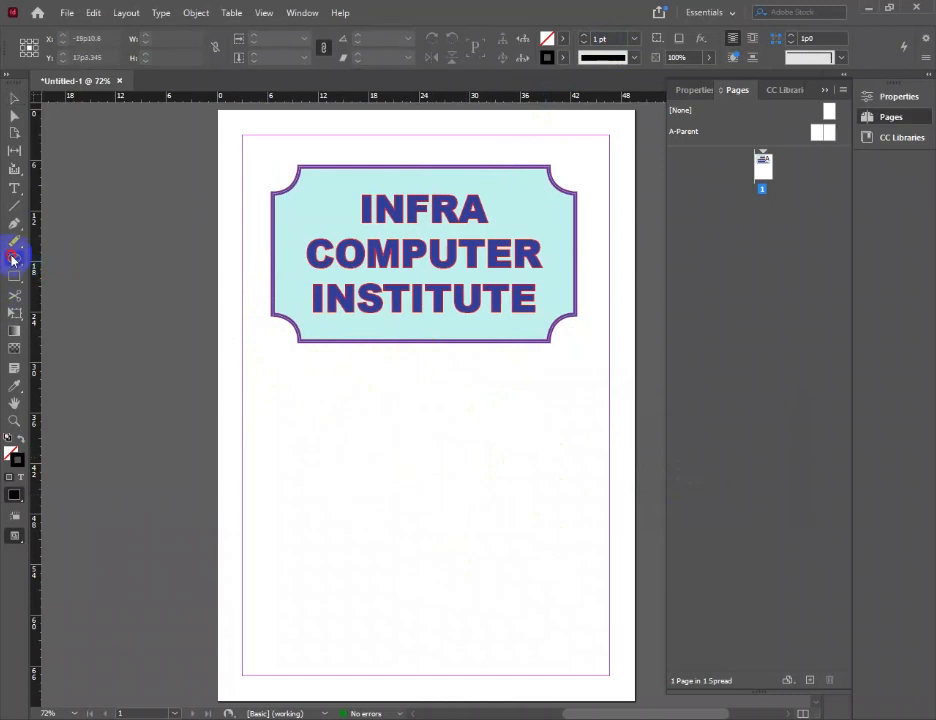
Draw a rectangle frame about 33p2 wide and 18p3 high below the title frame and shift it slightly left
drag(13, 258, 56, 320)
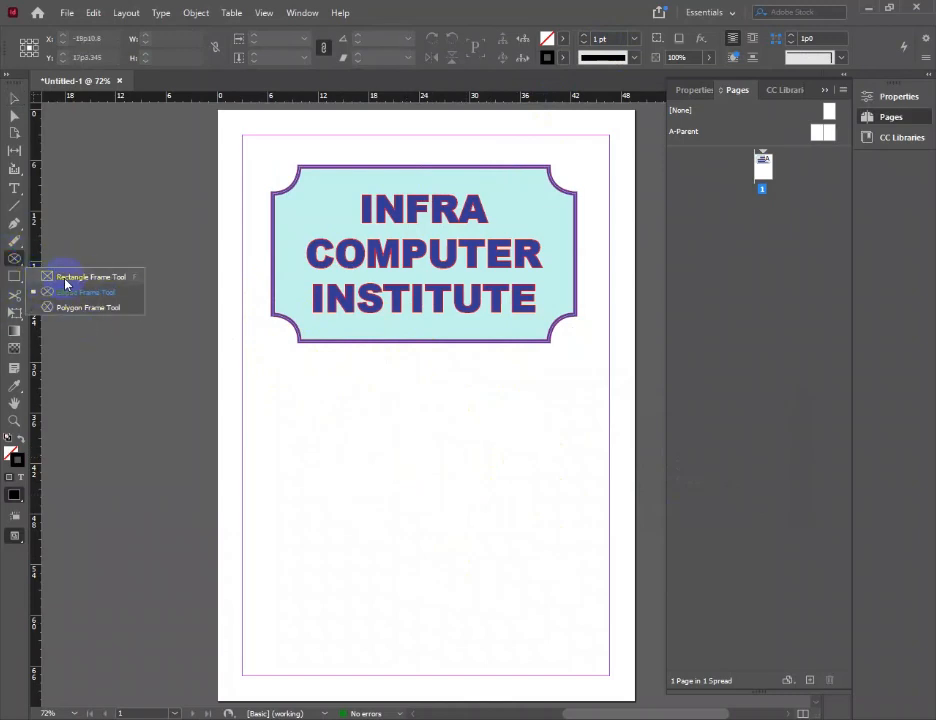
drag(58, 281, 80, 280)
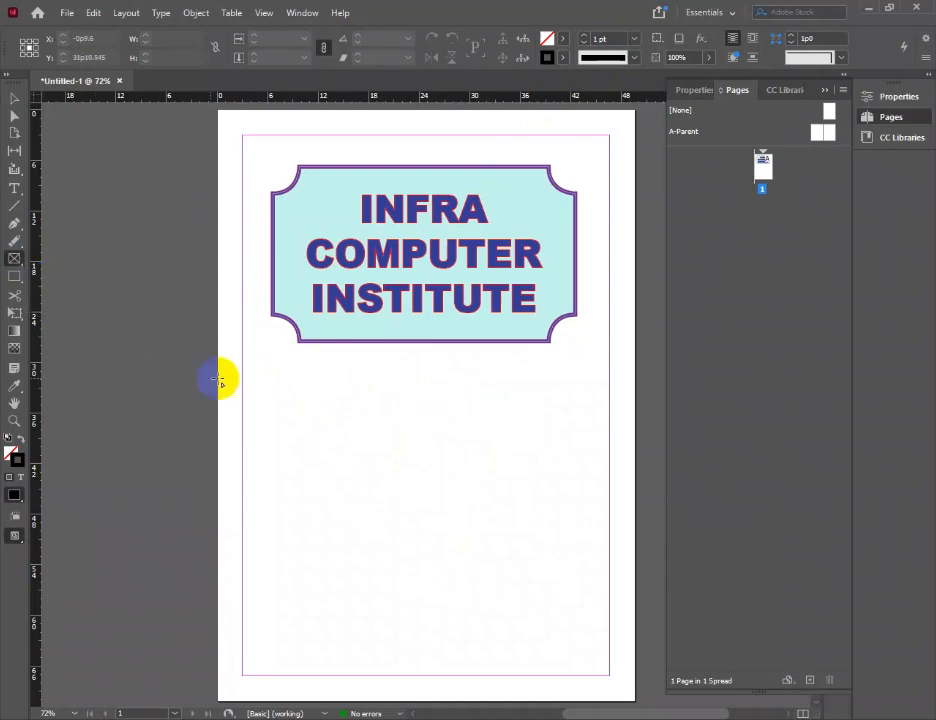
drag(284, 370, 564, 522)
click(10, 94)
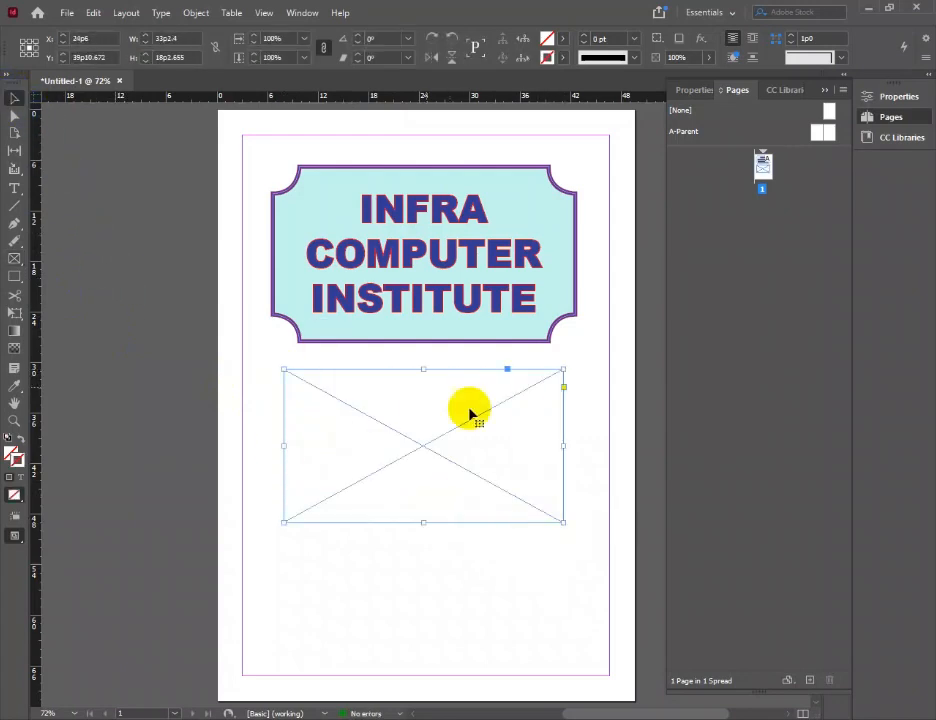
drag(428, 414, 425, 414)
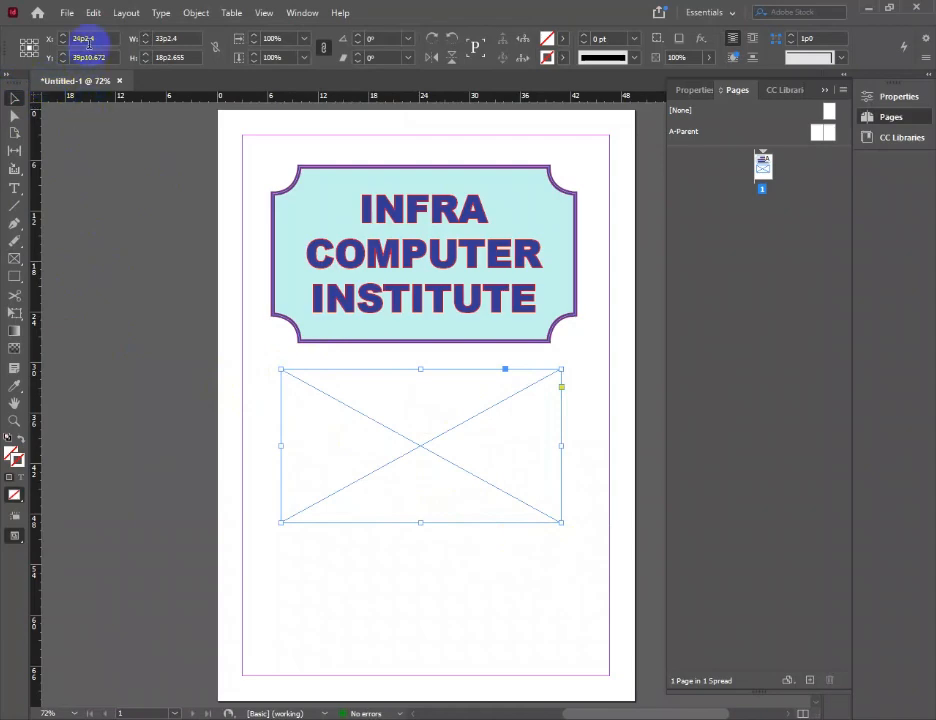
Try placing the ID card image from the Pictures folder in the rectangle frame, and undo the placement
click(68, 13)
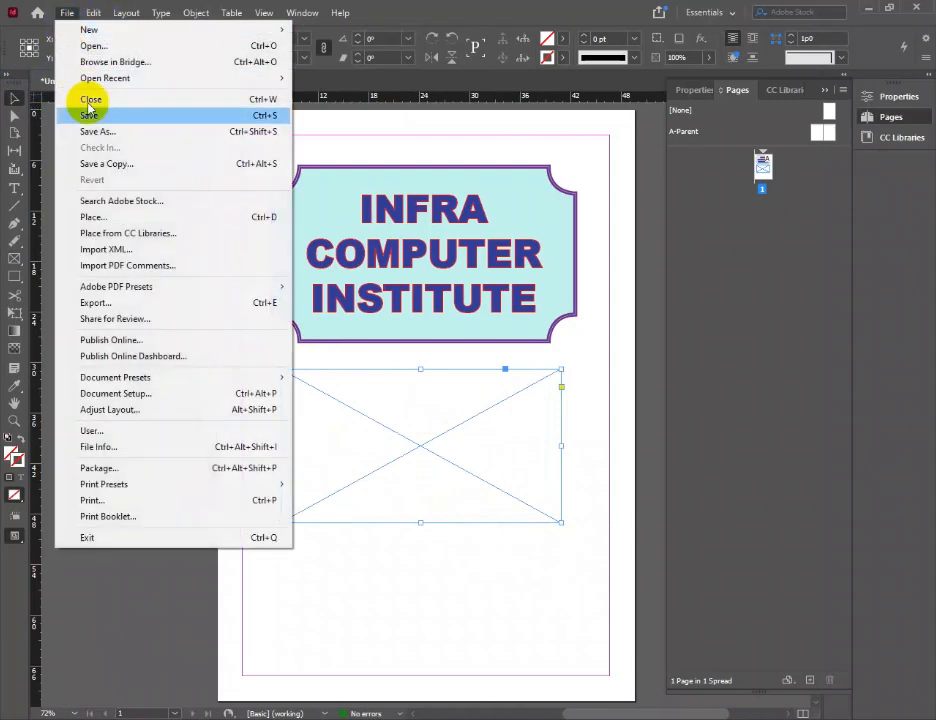
click(118, 220)
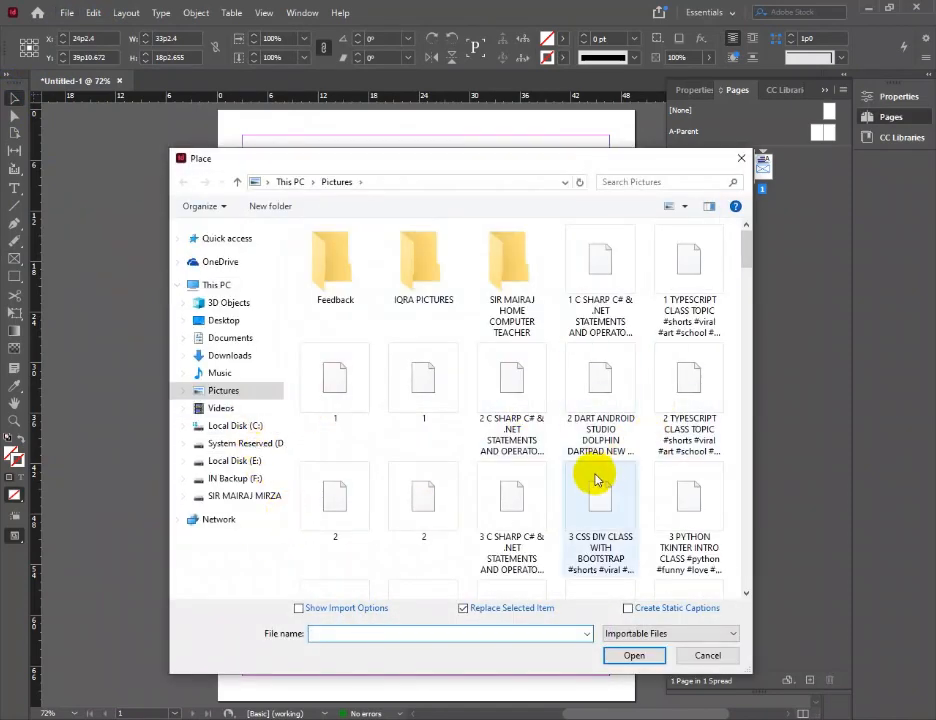
drag(745, 246, 769, 368)
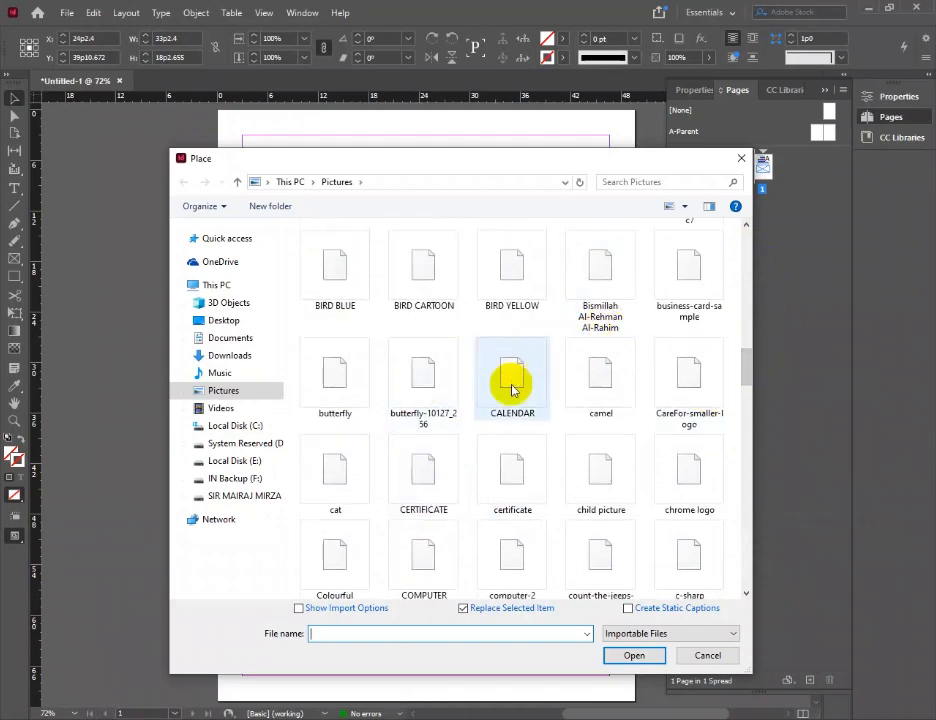
click(445, 376)
key(s)
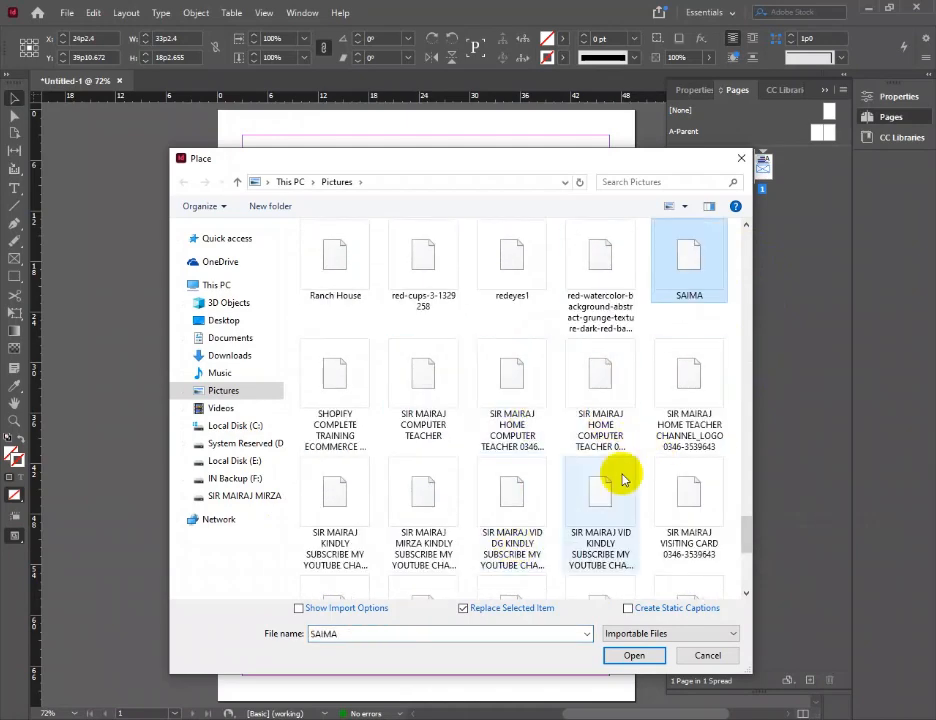
click(604, 365)
click(512, 378)
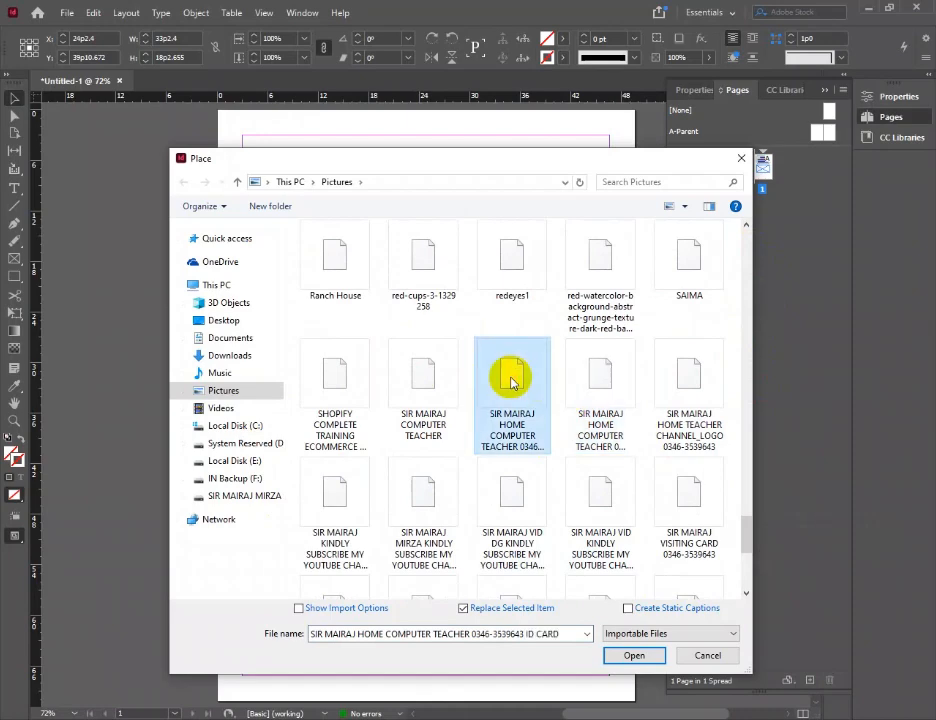
click(634, 655)
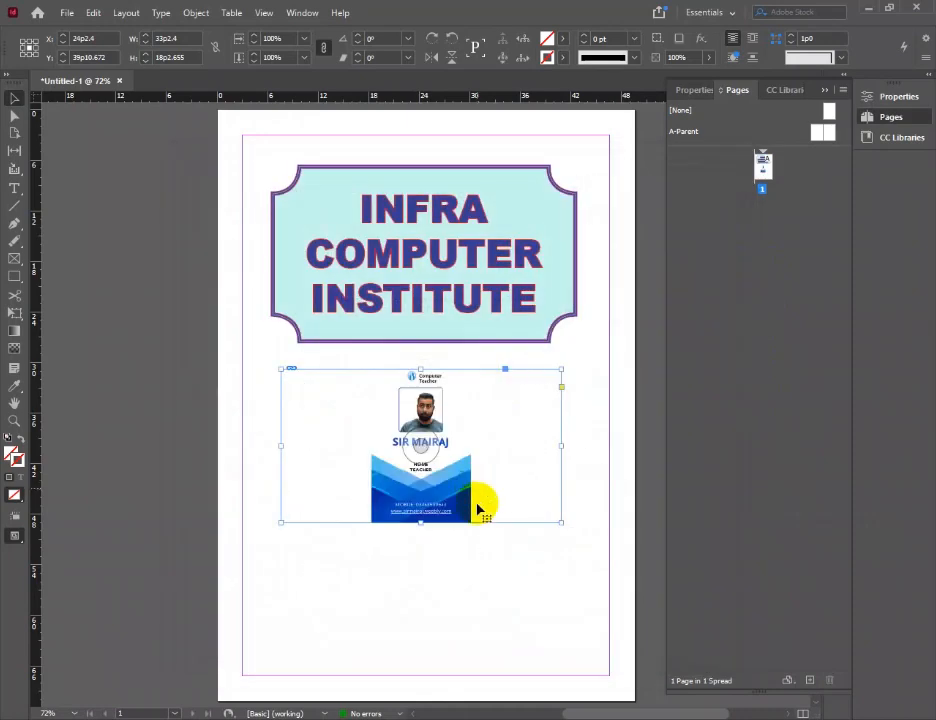
key(ctrl+z)
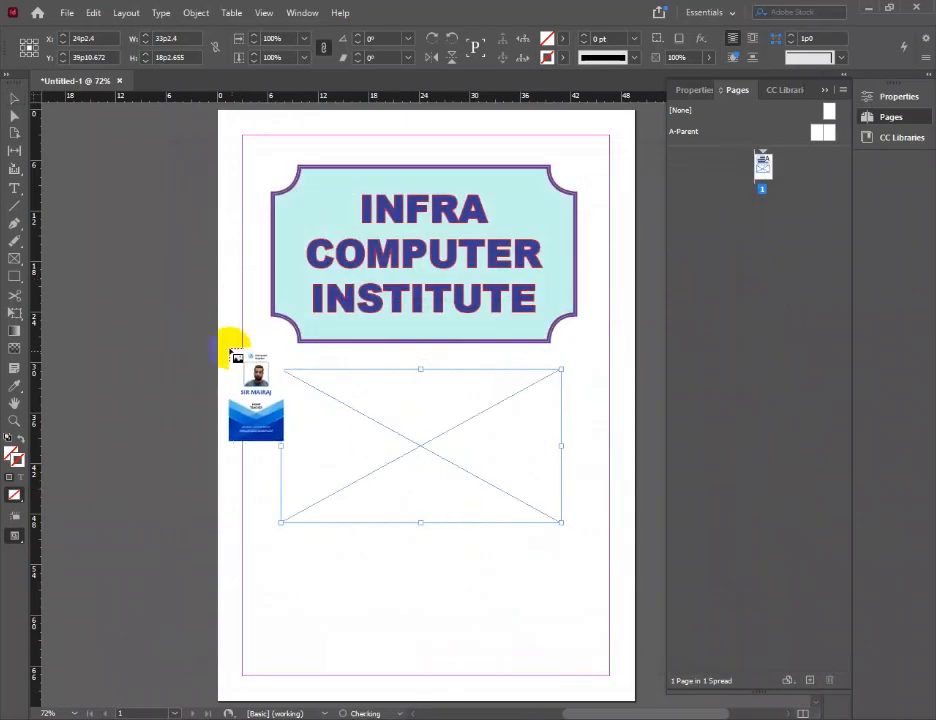
Place the "2 DART ANDROID STUDIO DOLPHIN" image in the rectangle frame and delete the stray ID card image below it
click(64, 13)
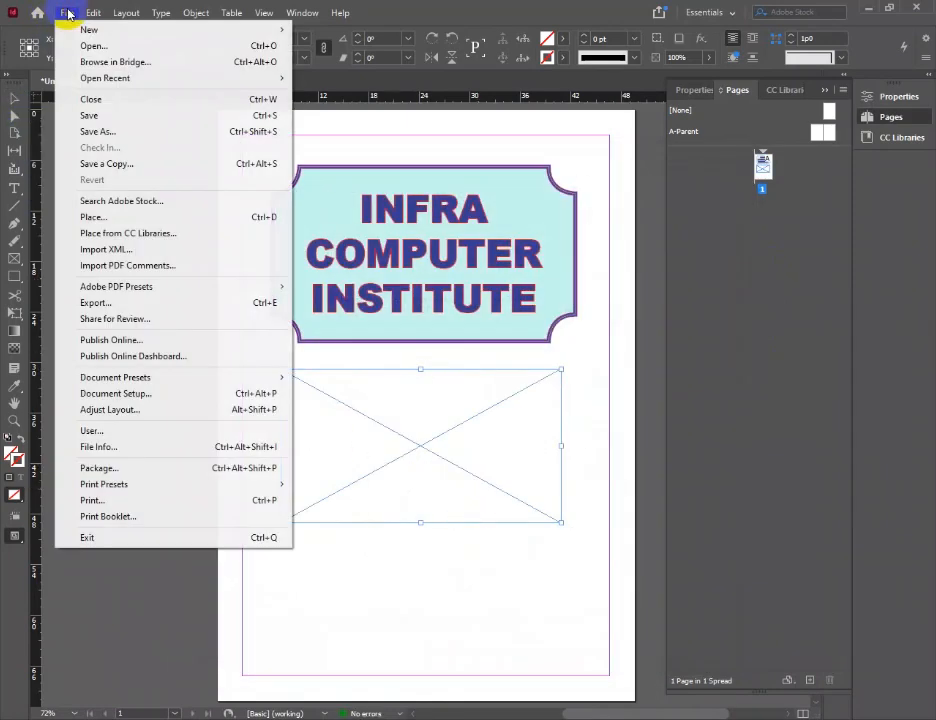
click(92, 213)
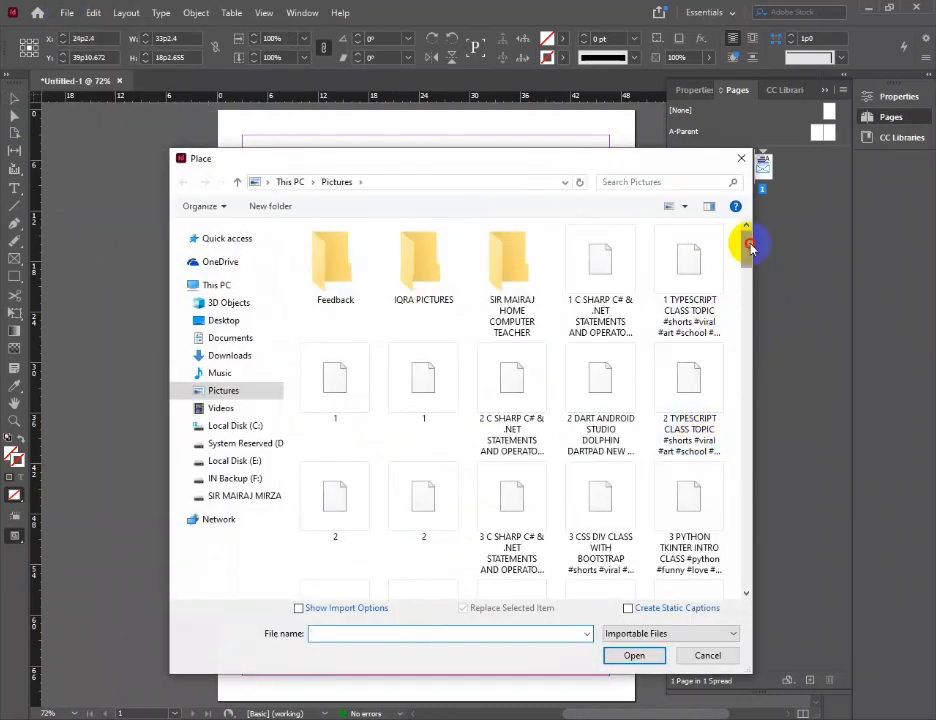
scroll(700, 305, down, 2)
scroll(756, 276, down, 2)
scroll(752, 261, up, 2)
click(600, 287)
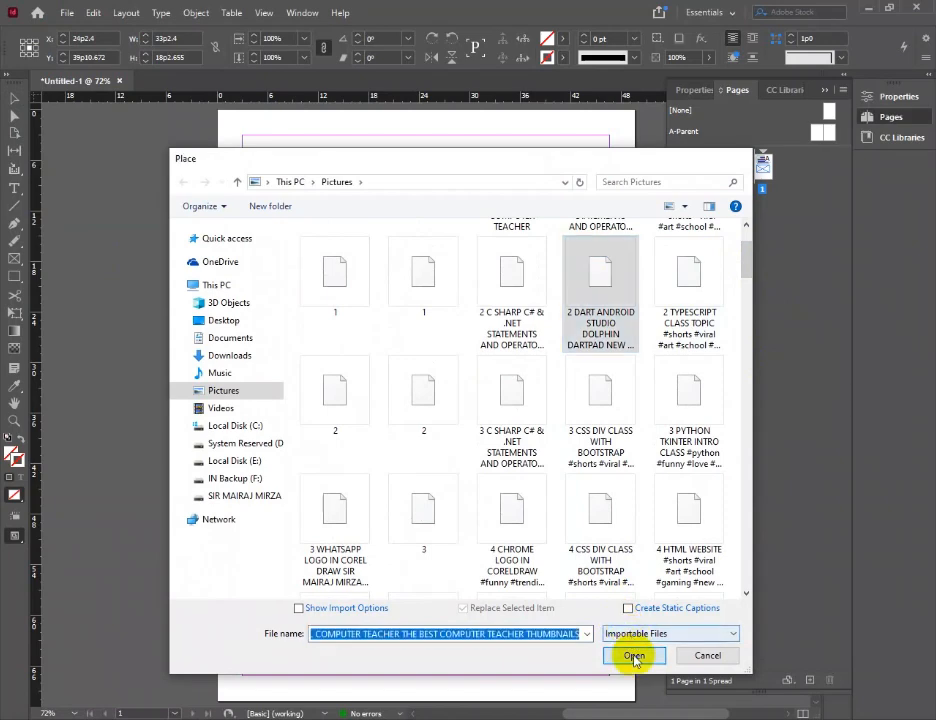
click(632, 655)
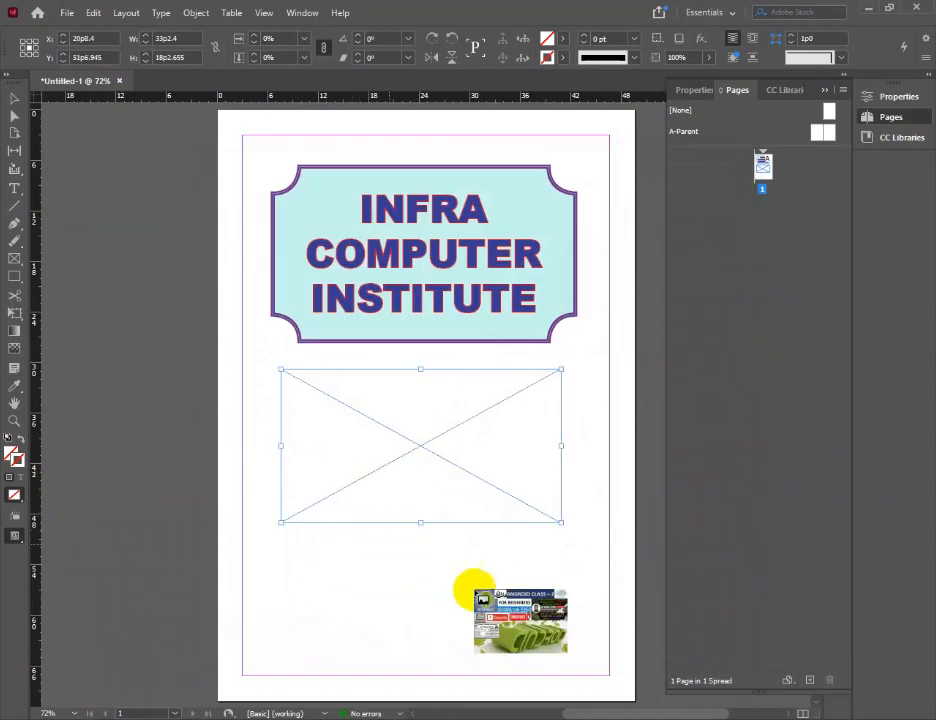
click(391, 546)
click(330, 430)
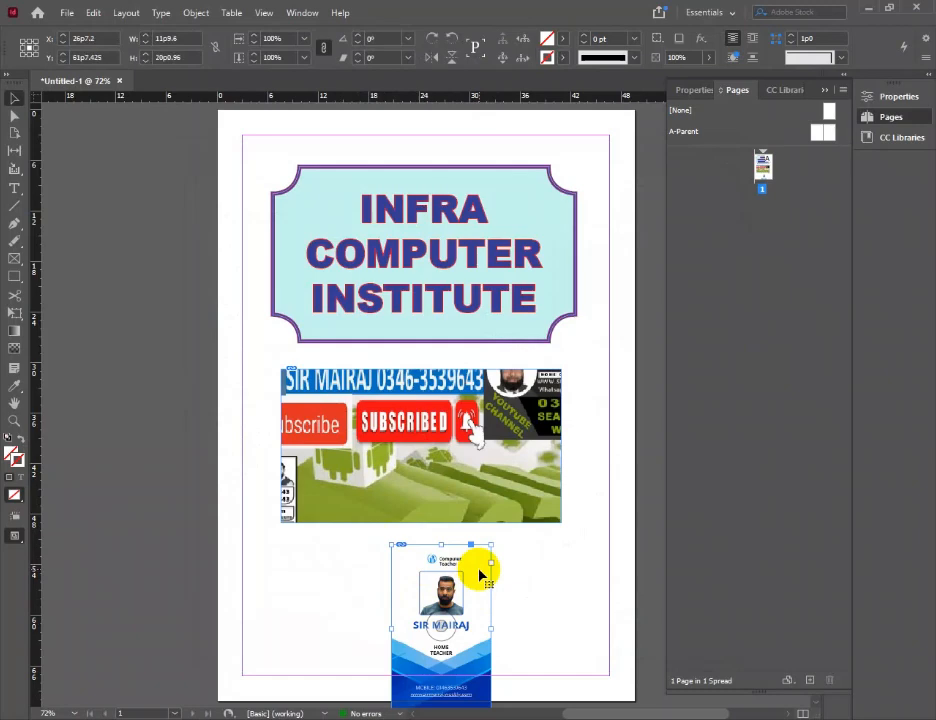
key(Delete)
Apply Fill Frame Proportionally to the Android image in the rectangle frame
click(516, 463)
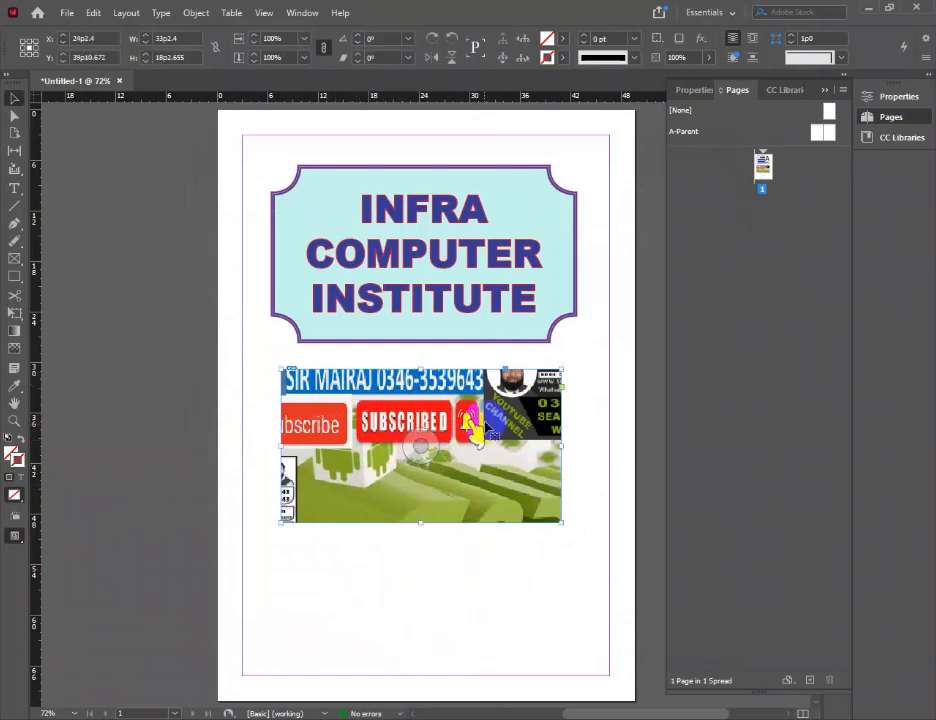
click(418, 450)
click(656, 198)
click(498, 390)
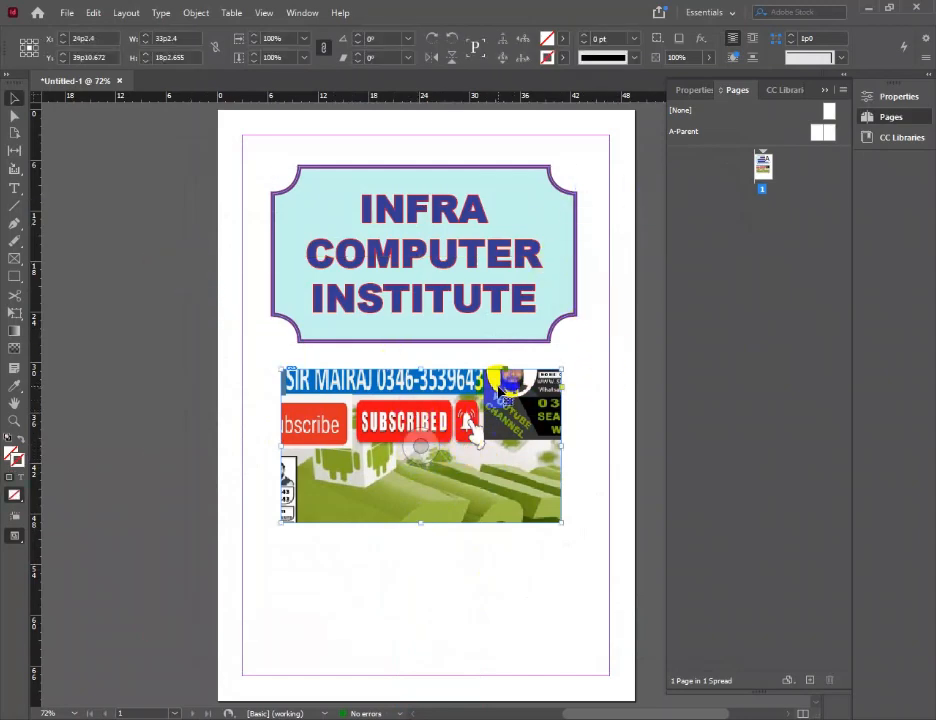
click(195, 12)
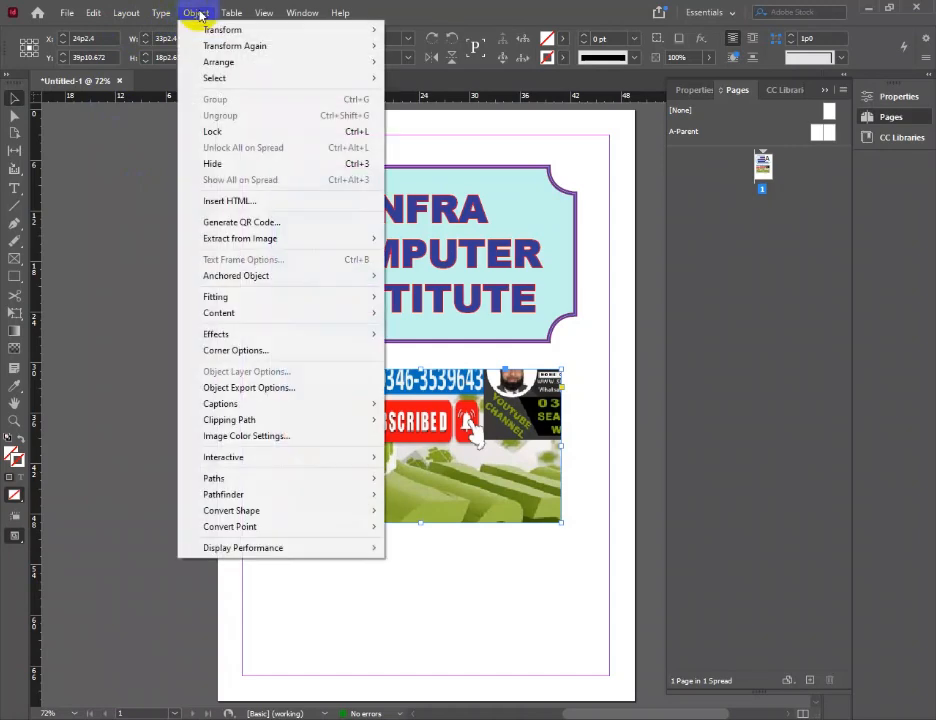
mouse_move(236, 298)
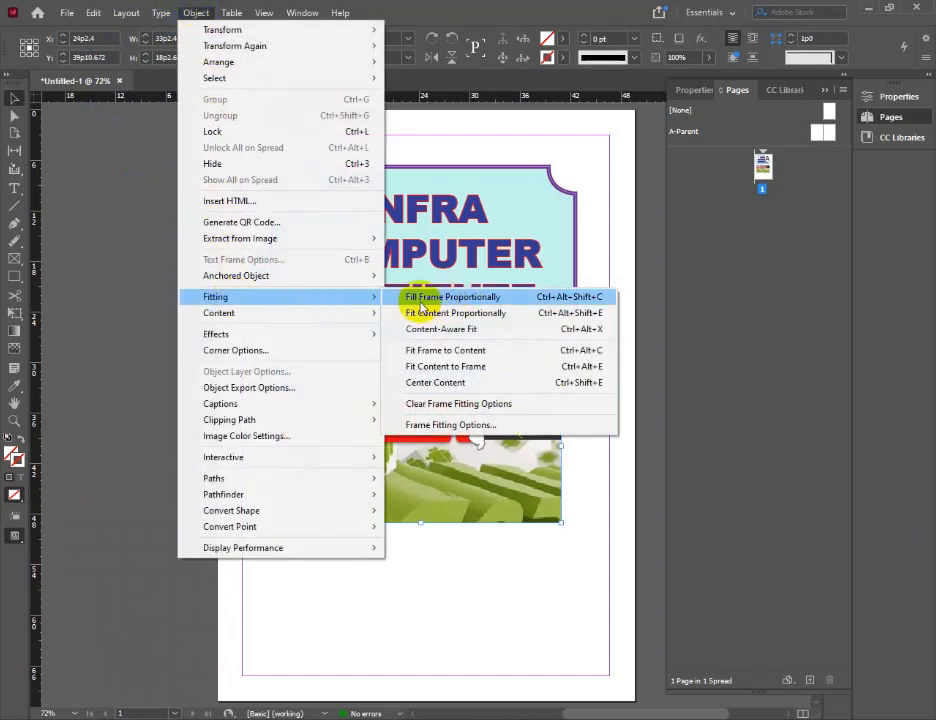
click(490, 298)
Enable Auto-Fit with Fit Content to Frame in the image's Frame Fitting Options, and deselect the frame
click(195, 13)
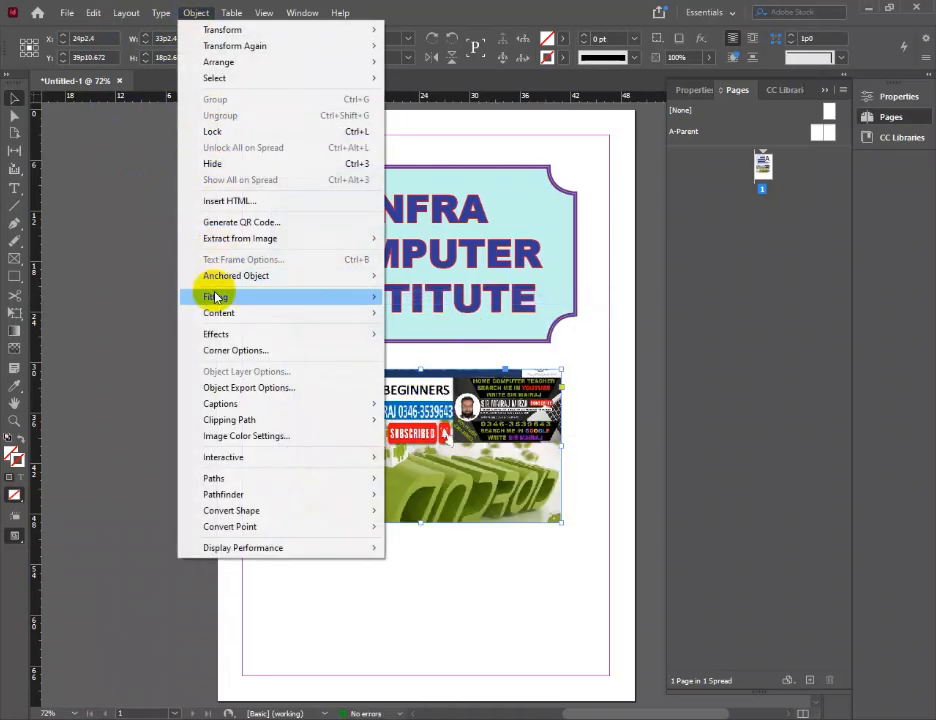
mouse_move(216, 298)
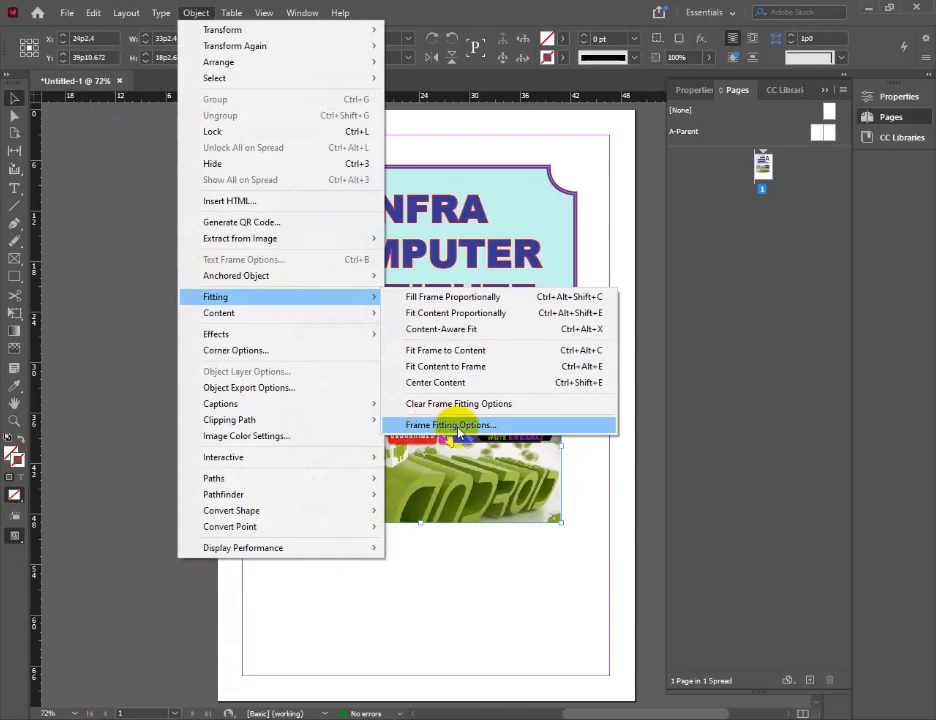
click(492, 434)
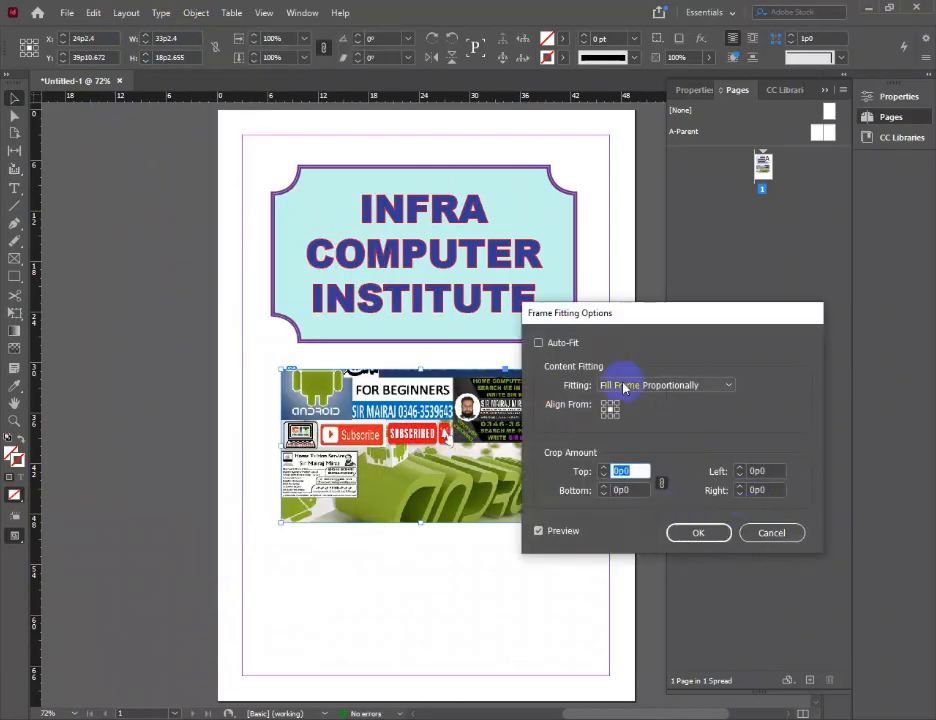
drag(596, 313, 714, 298)
click(656, 337)
click(800, 381)
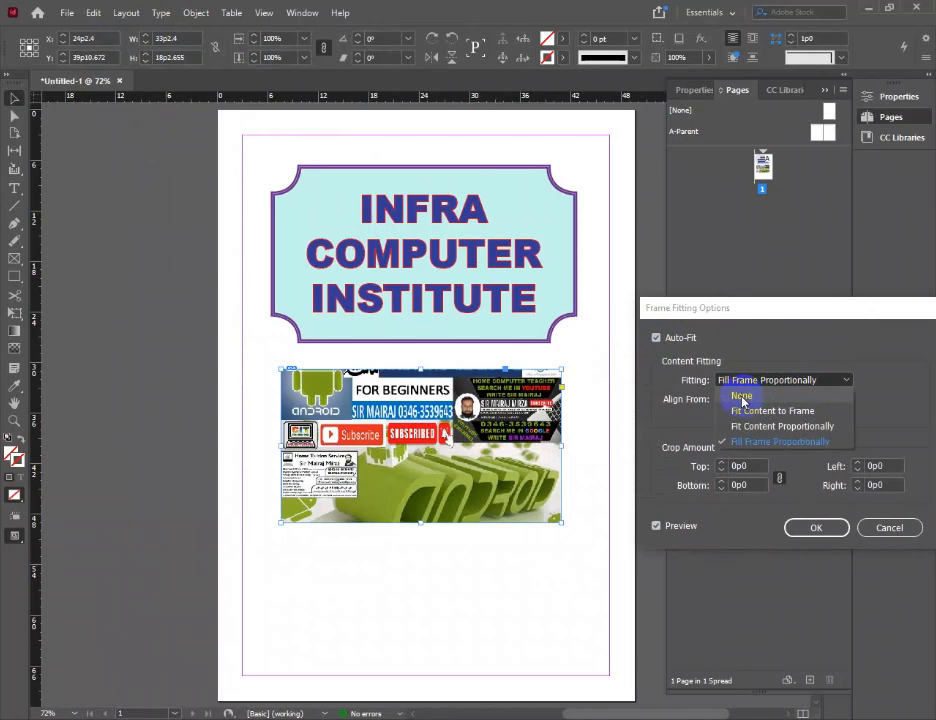
click(769, 411)
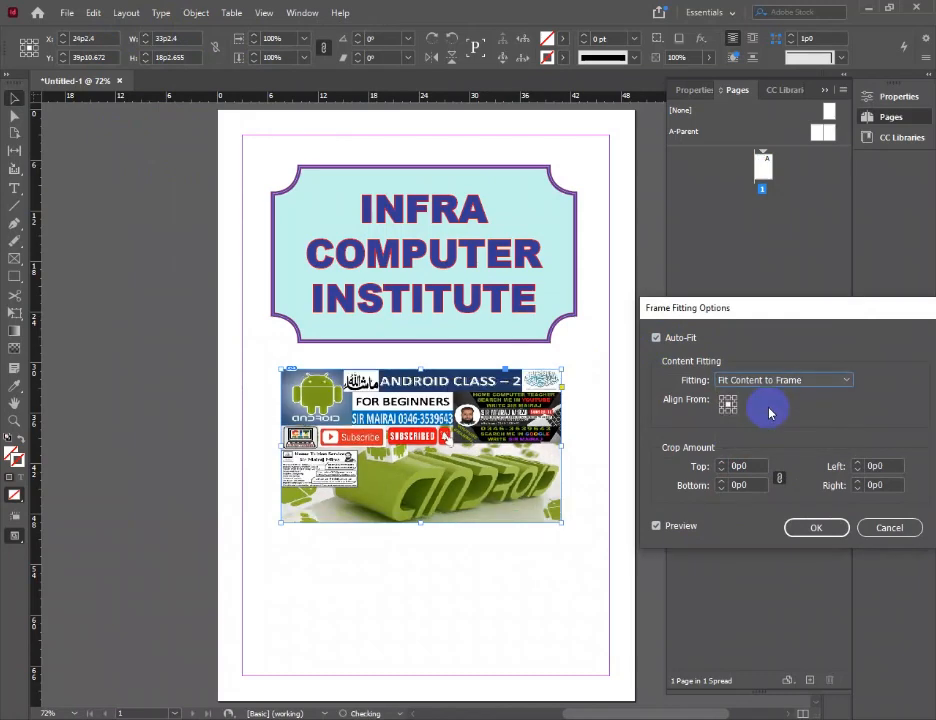
click(815, 525)
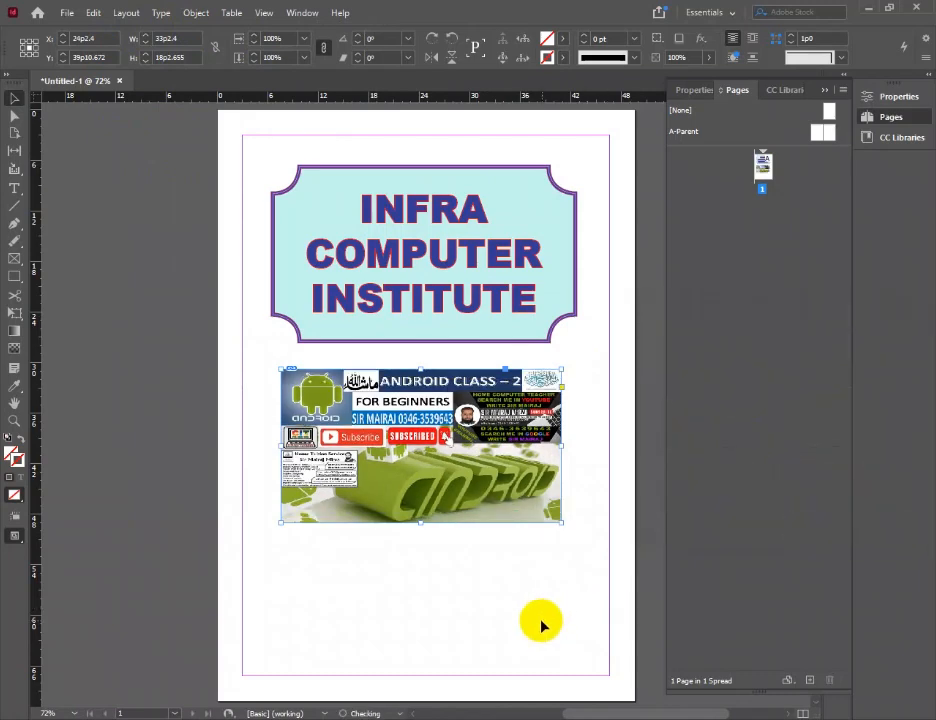
click(613, 484)
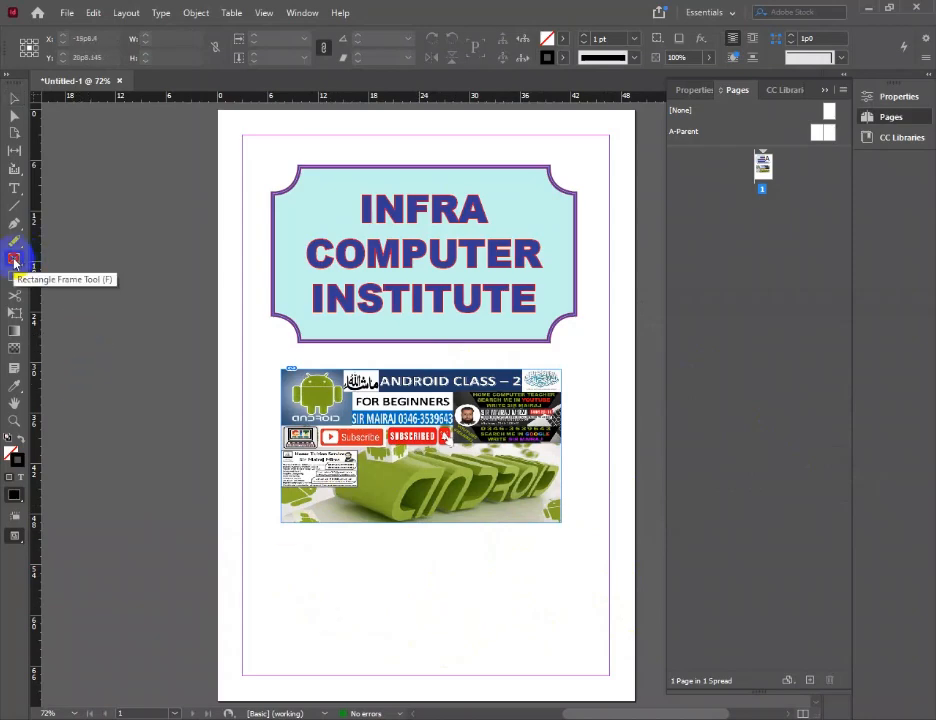
Draw a row of three ellipse frames below the image, about 38p4 wide and 11p6 high overall, and deselect them
click(14, 262)
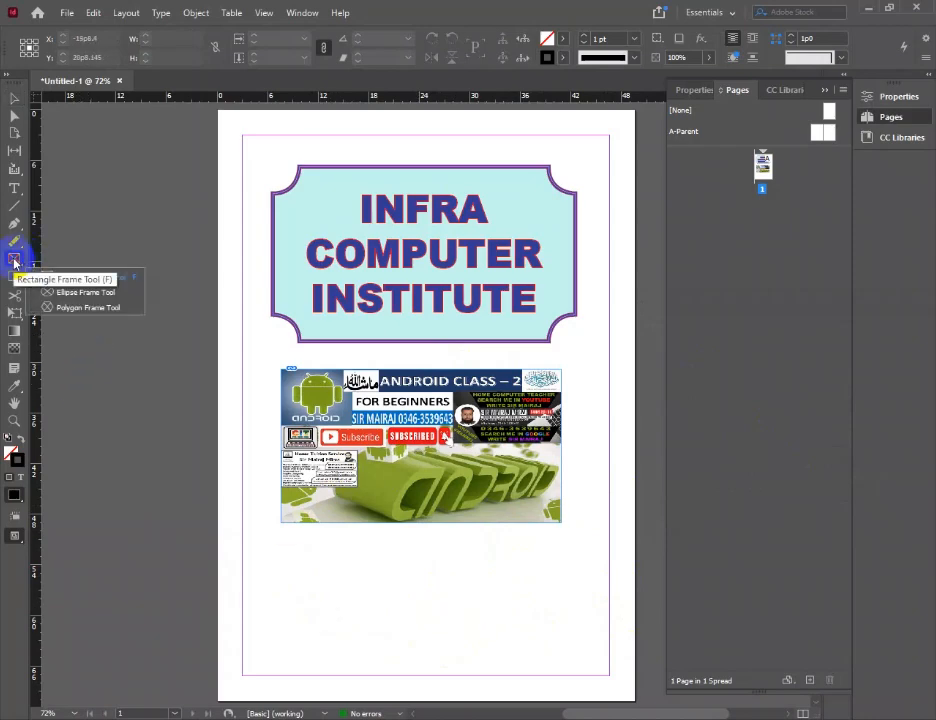
click(68, 294)
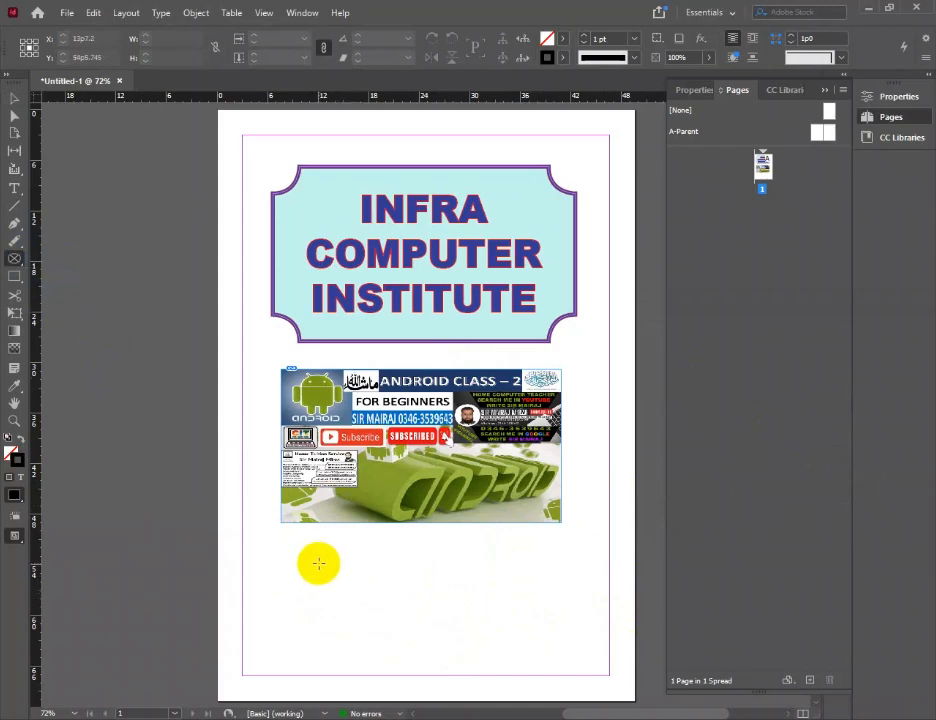
drag(262, 546, 584, 668)
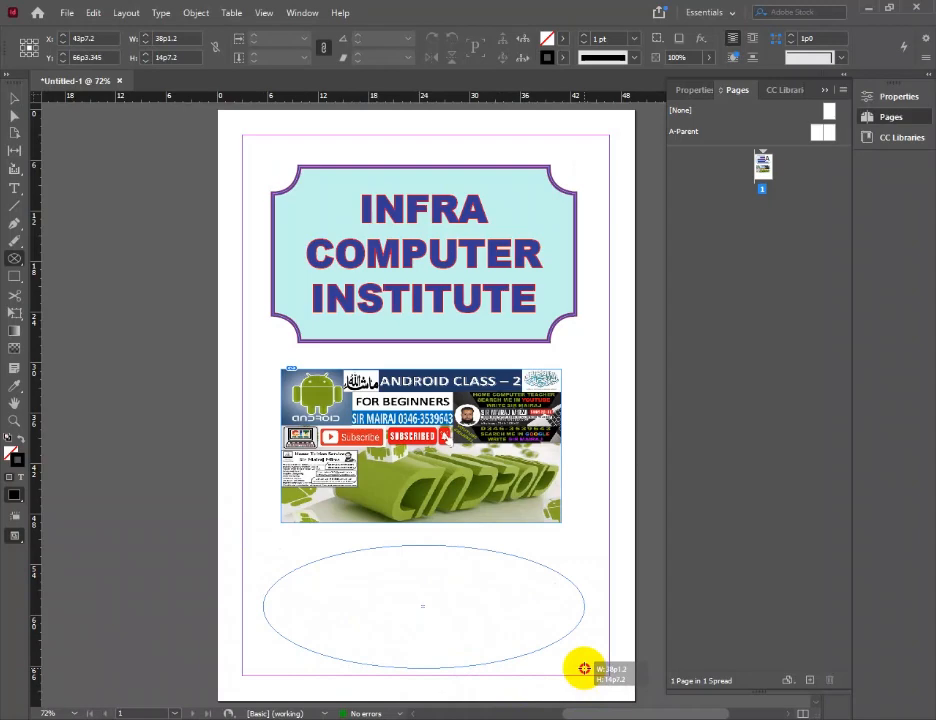
key(Right)
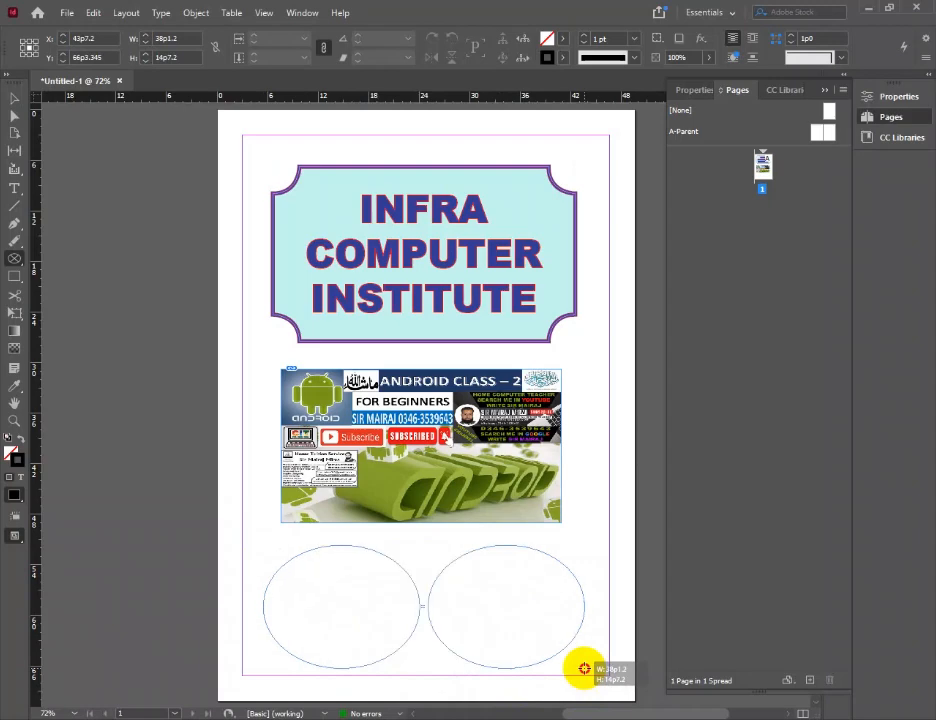
key(Right)
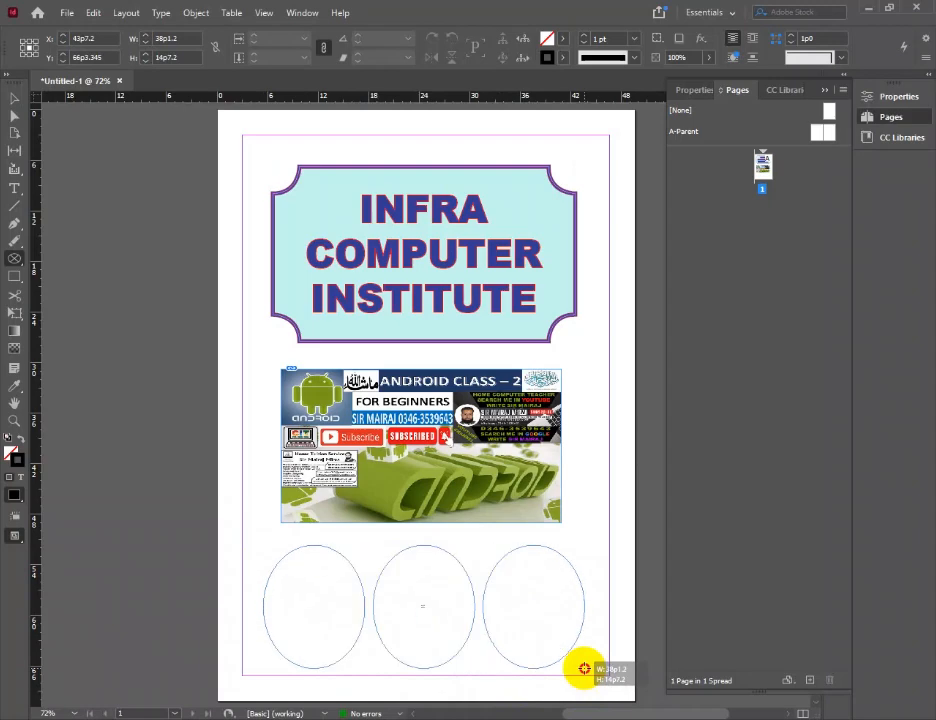
key(Left)
key(Left)
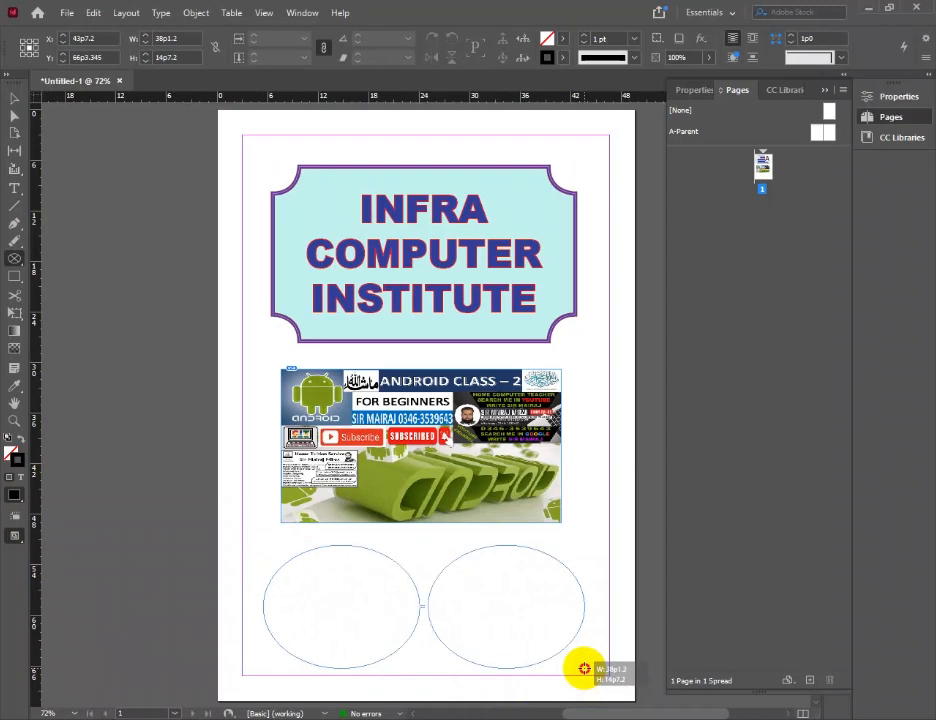
key(Right)
drag(583, 668, 586, 642)
key(Right)
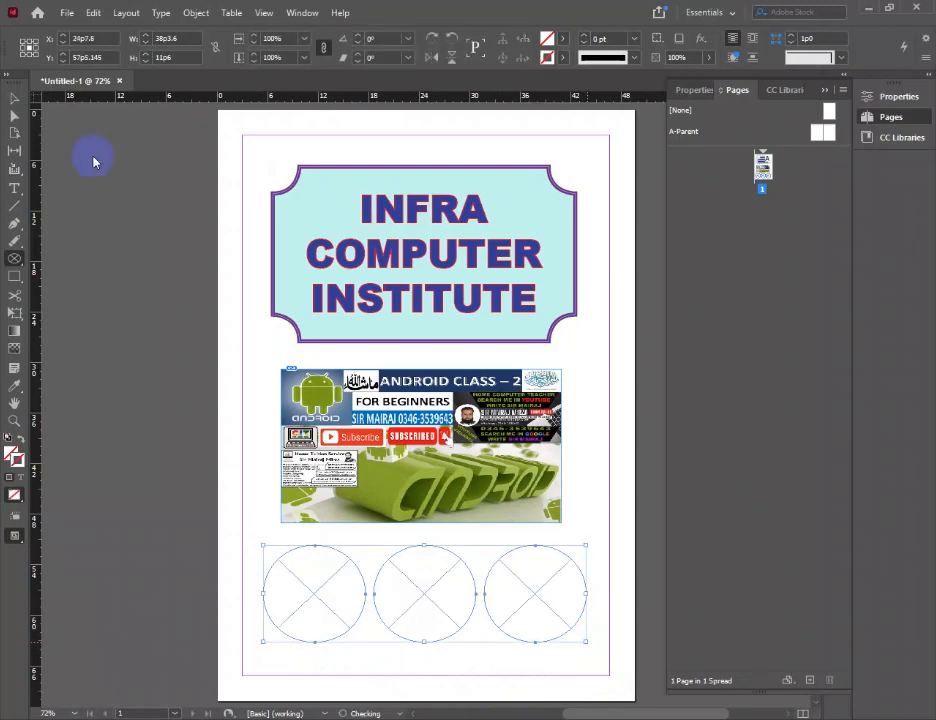
click(244, 578)
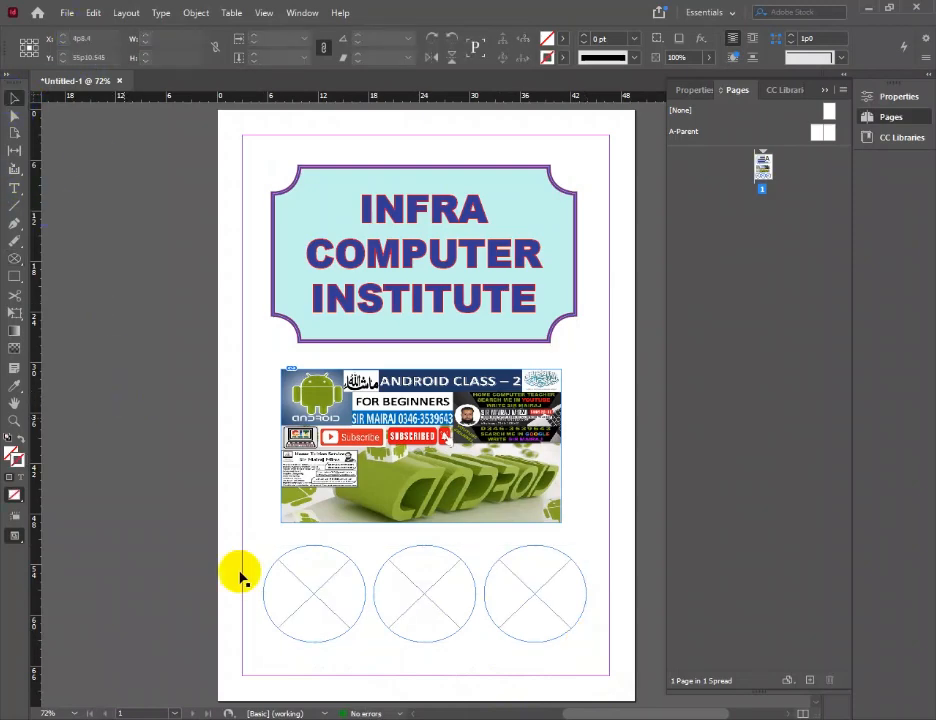
Place the "3 PYTHON TKINTER INTRO CLASS" image from Pictures in the left ellipse frame
click(310, 583)
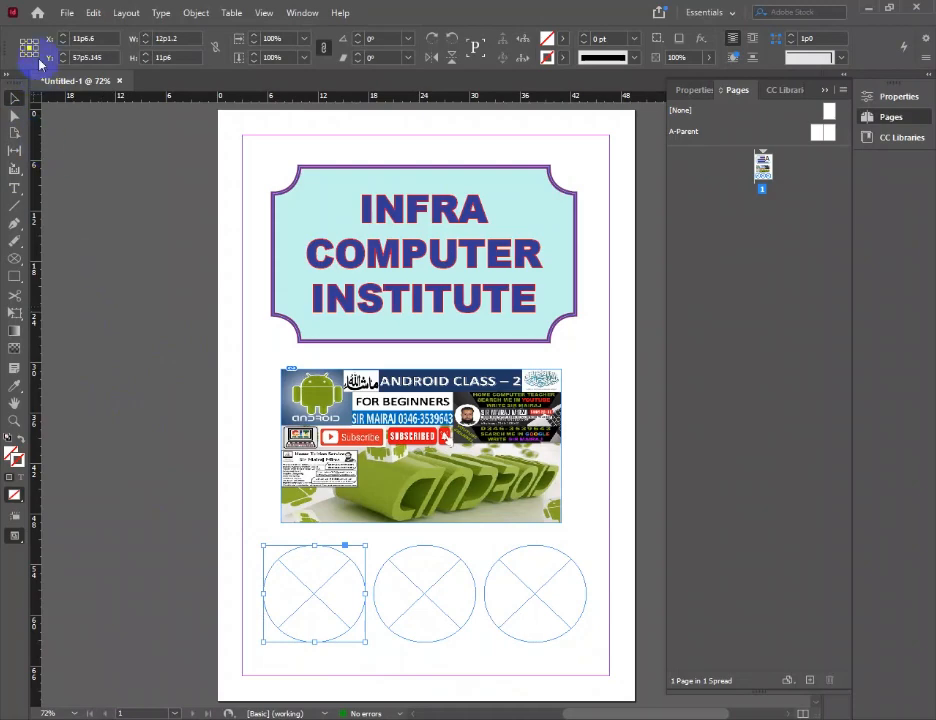
click(66, 12)
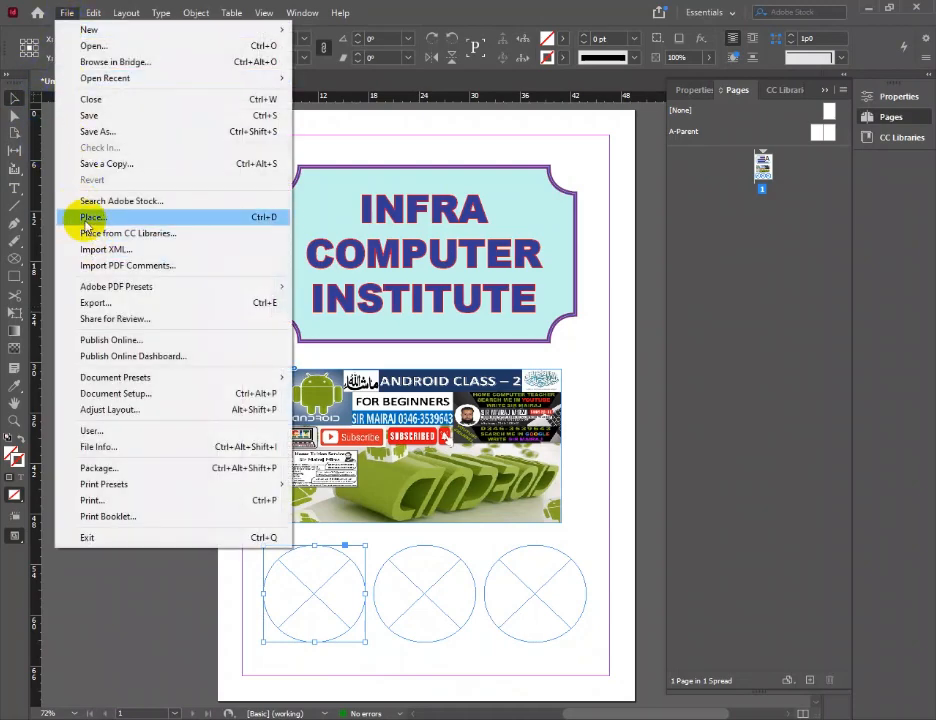
click(205, 217)
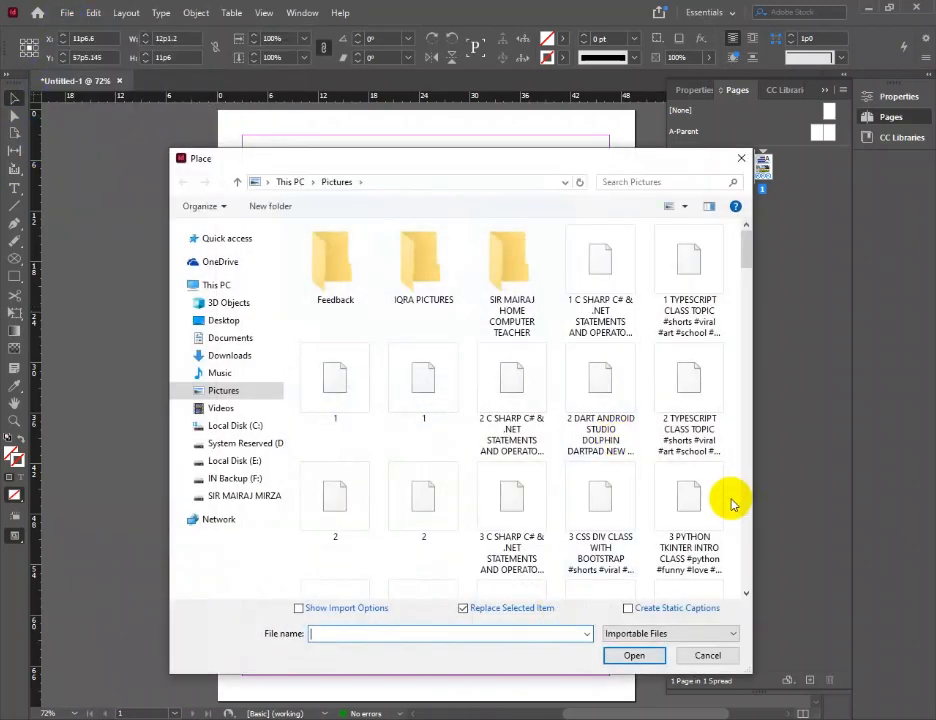
click(688, 505)
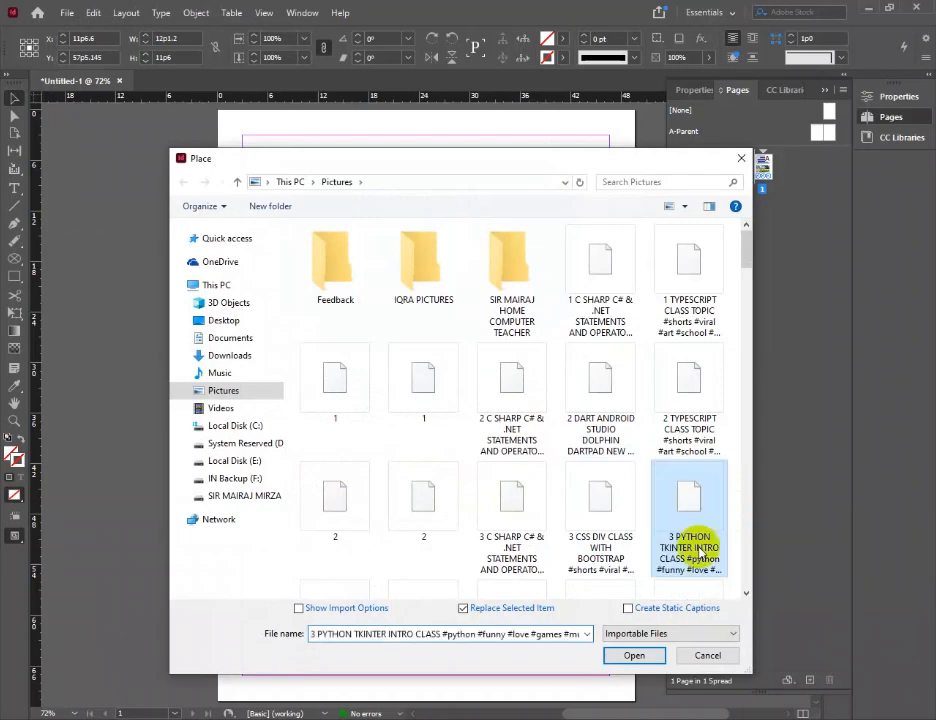
click(645, 656)
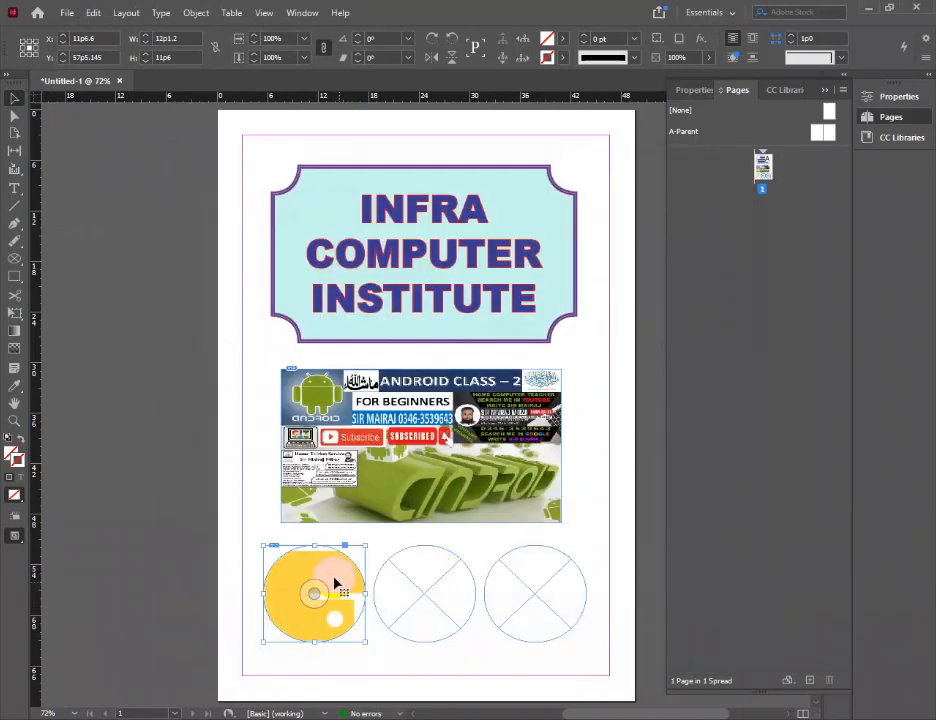
Select all three ellipse frames together and apply Fill Frame Proportionally
click(258, 545)
drag(252, 532, 608, 671)
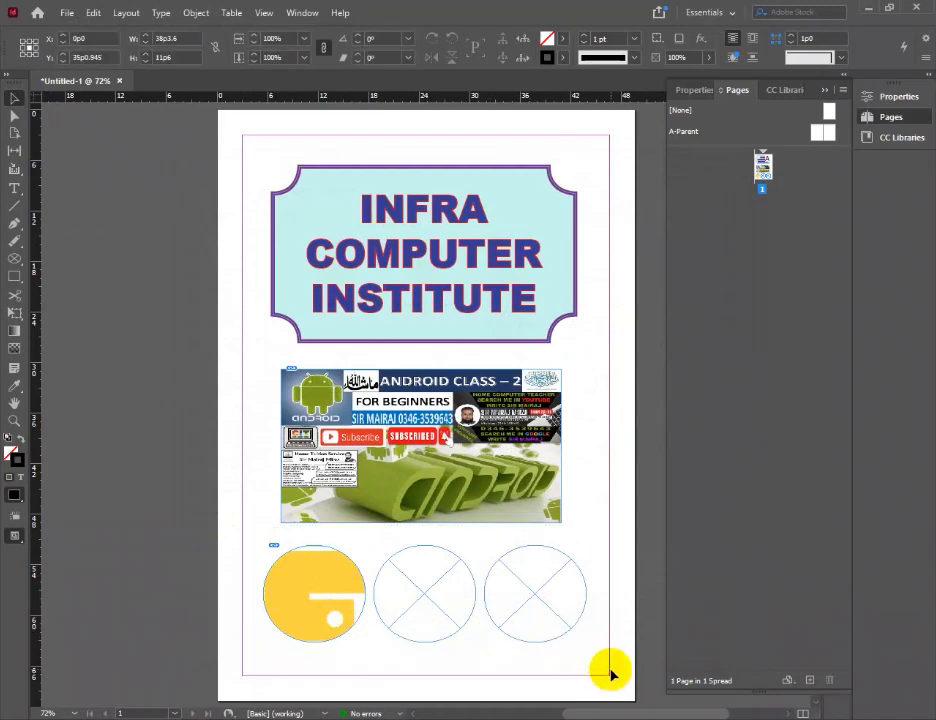
click(203, 16)
mouse_move(300, 297)
click(455, 298)
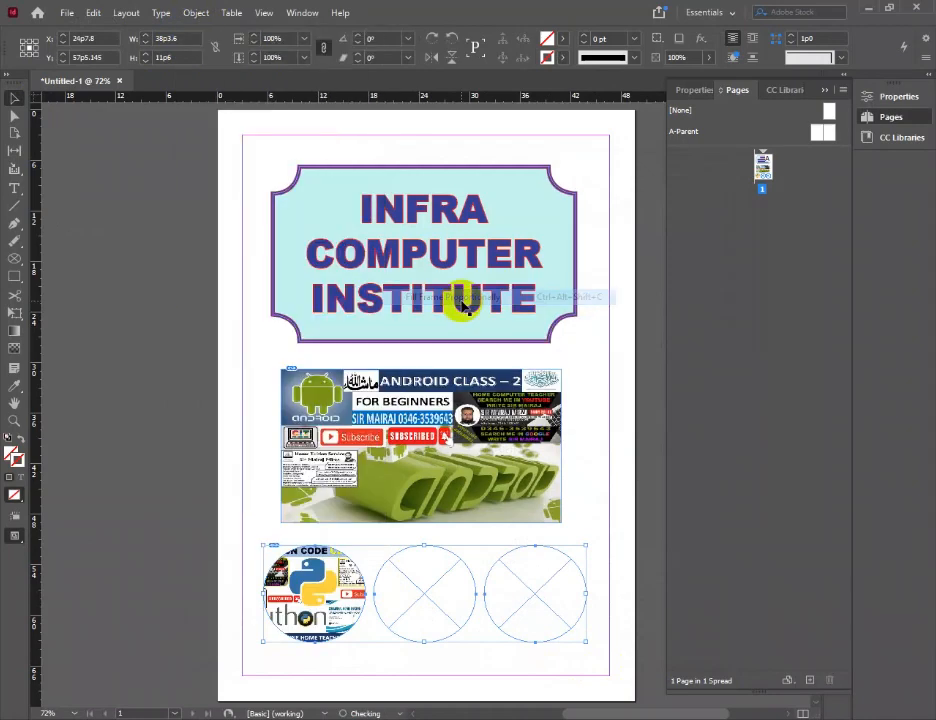
Enable Auto-Fit with Fit Content to Frame in the three ellipse frames' Frame Fitting Options, and deselect them
click(193, 13)
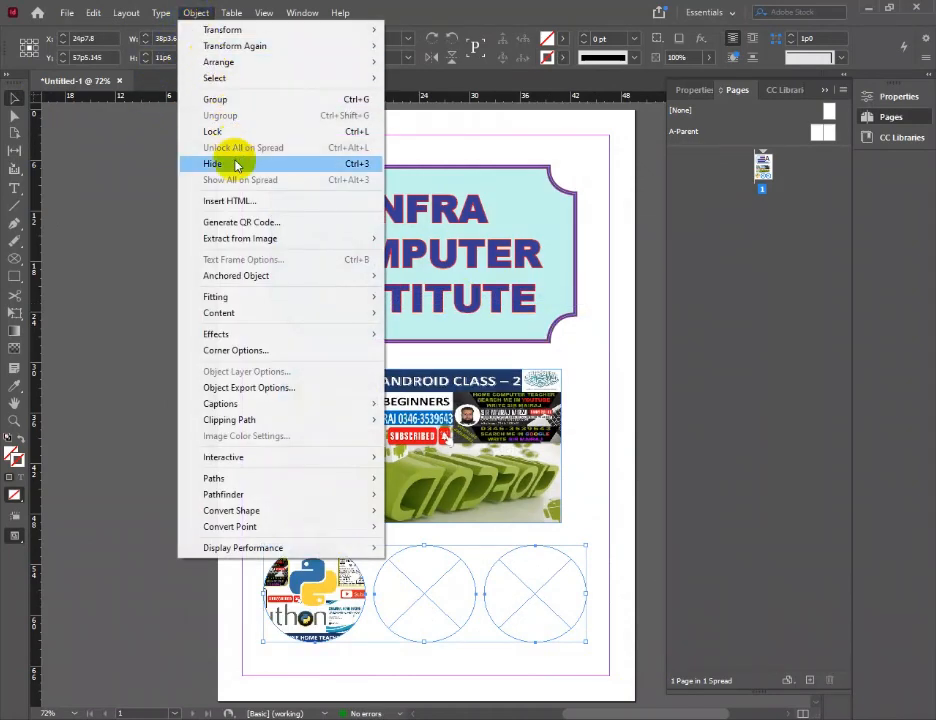
mouse_move(287, 306)
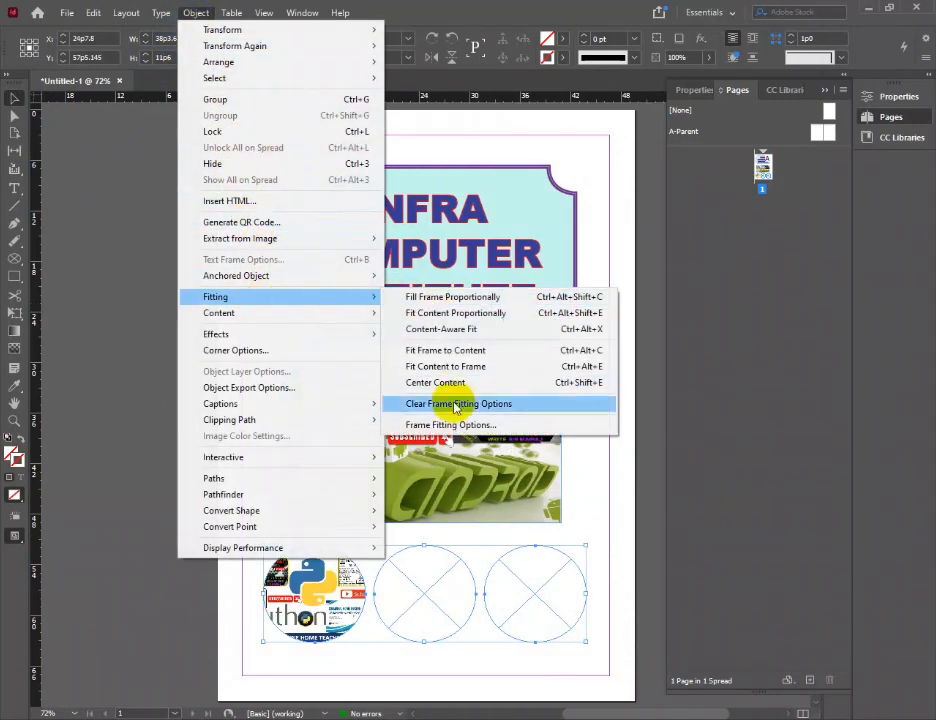
click(410, 424)
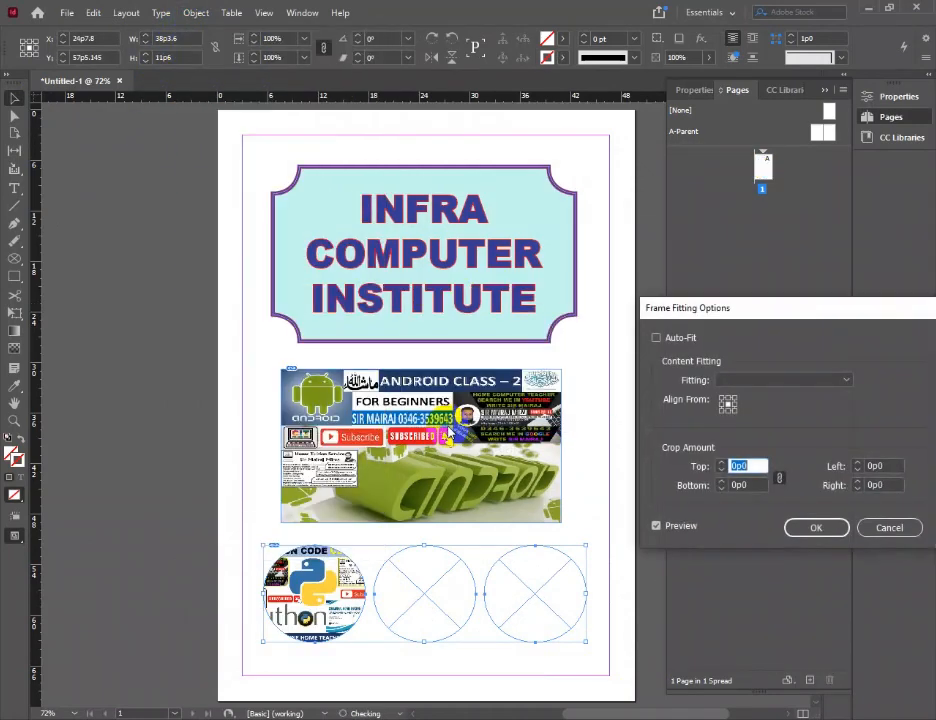
click(676, 341)
click(725, 379)
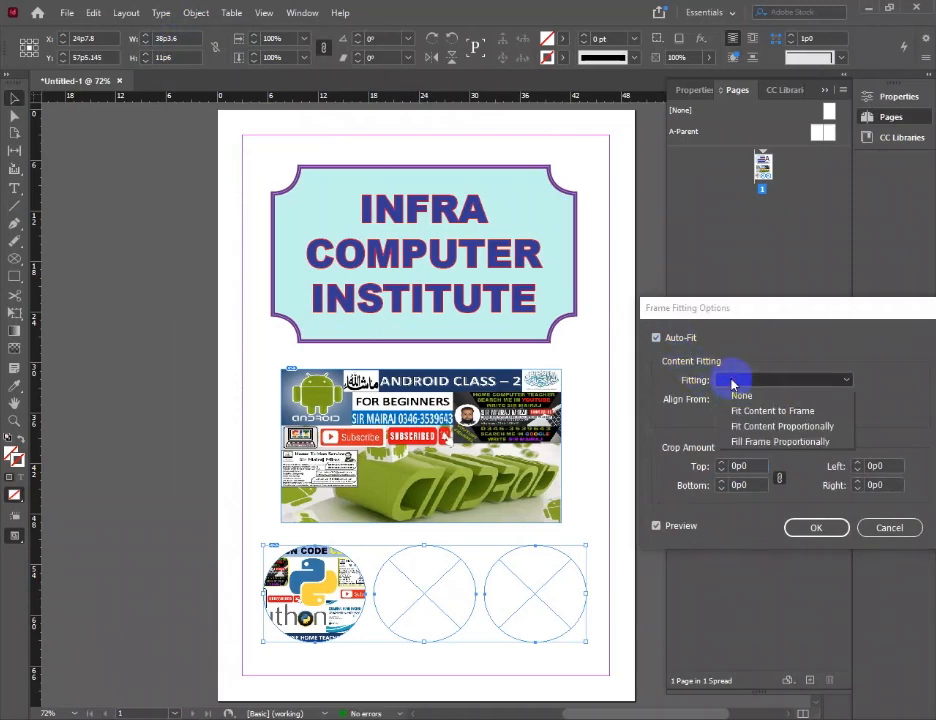
click(779, 414)
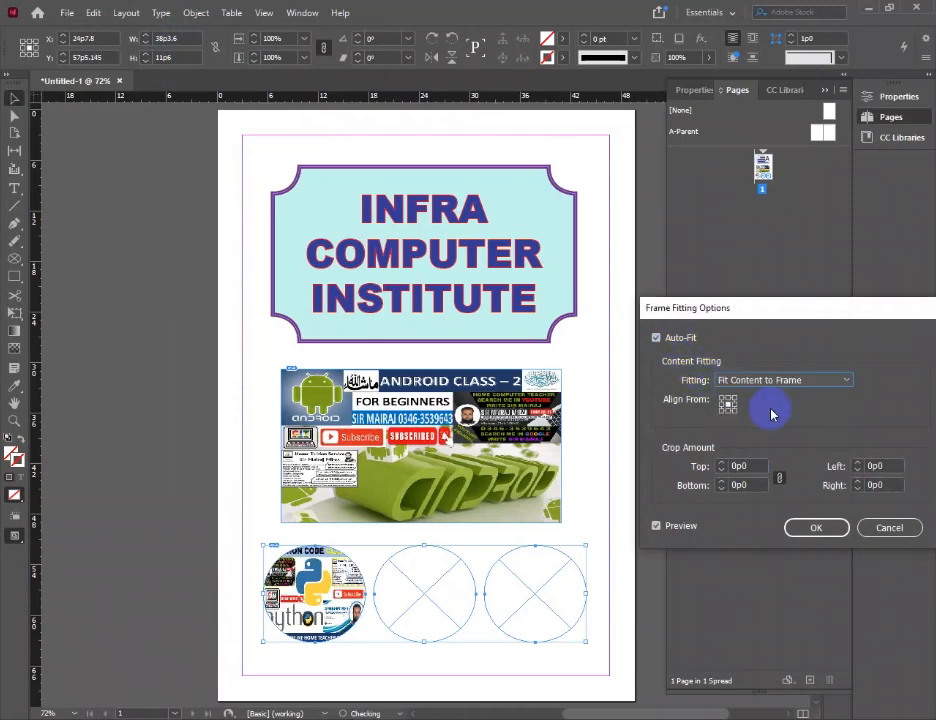
click(813, 527)
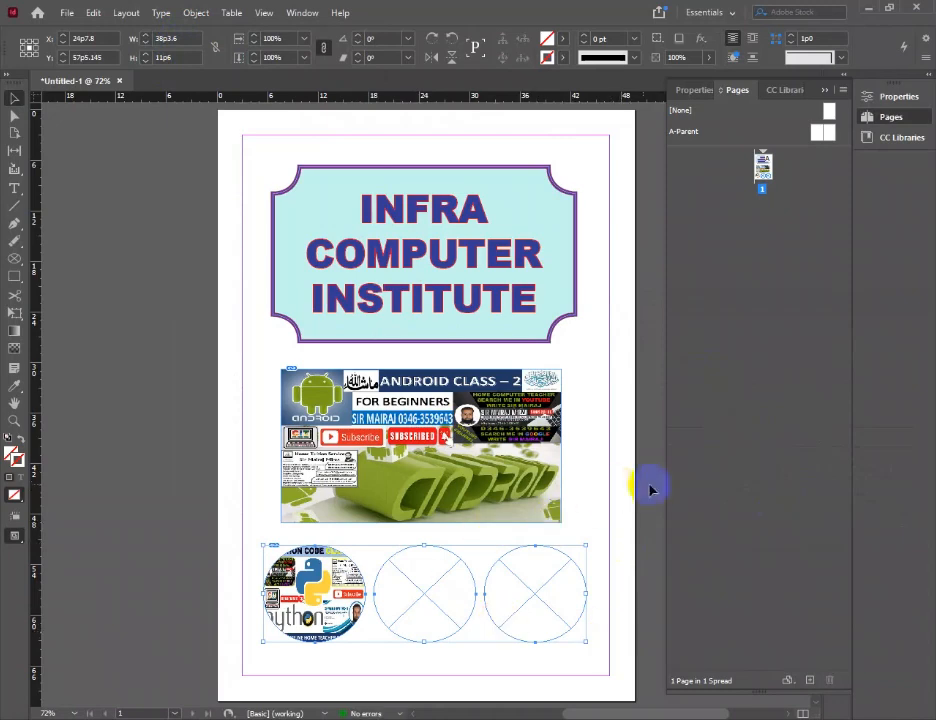
click(640, 482)
Place the "5 TOYOTA LOGO MAKING IN CORELDRAW" image in the middle ellipse frame
click(442, 586)
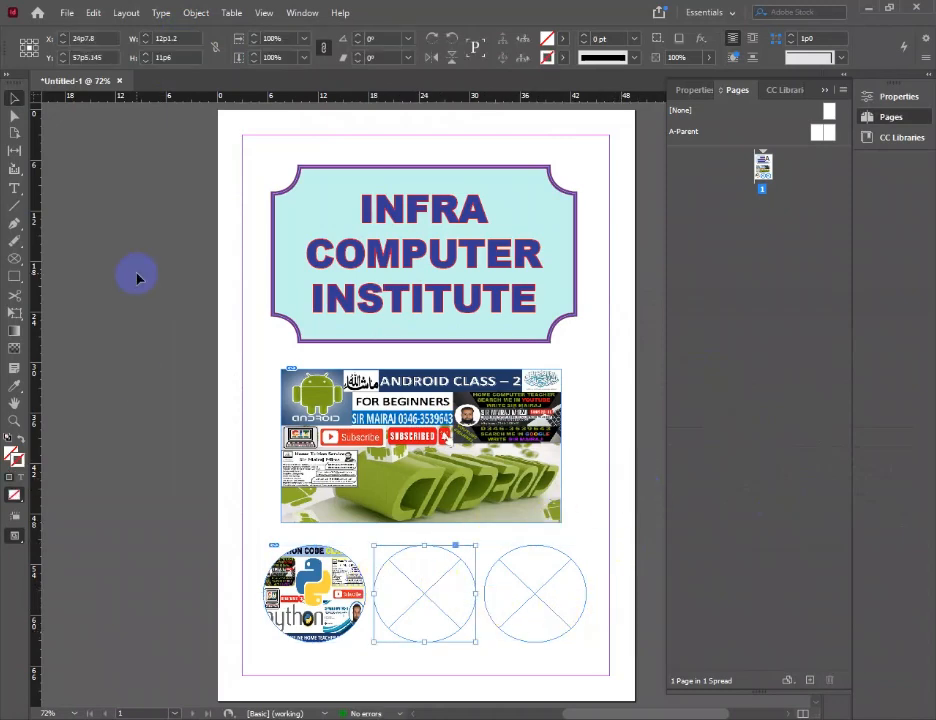
click(55, 15)
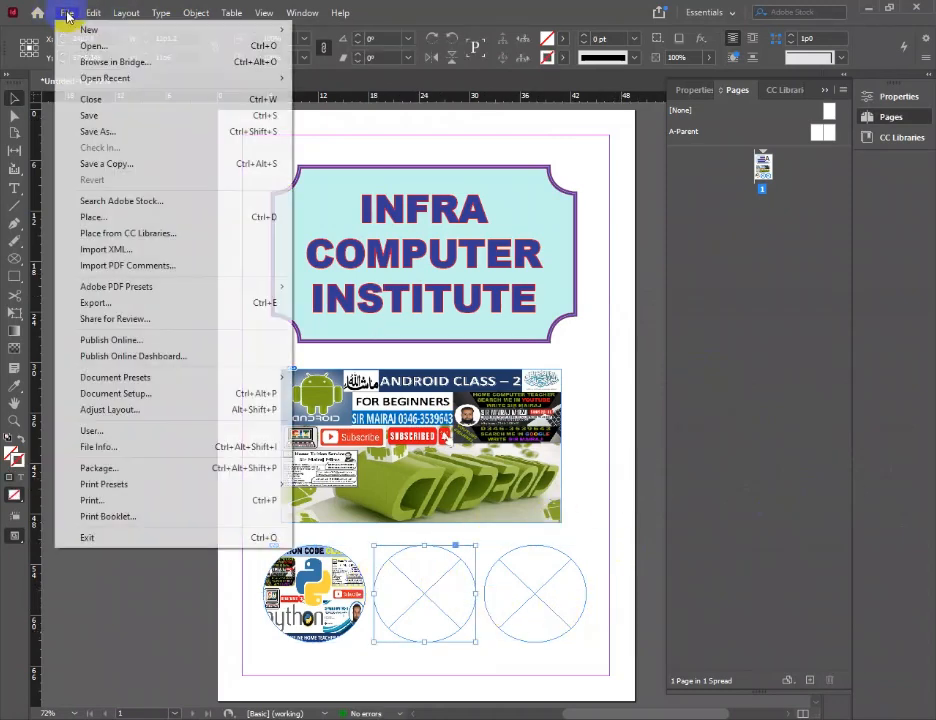
click(84, 215)
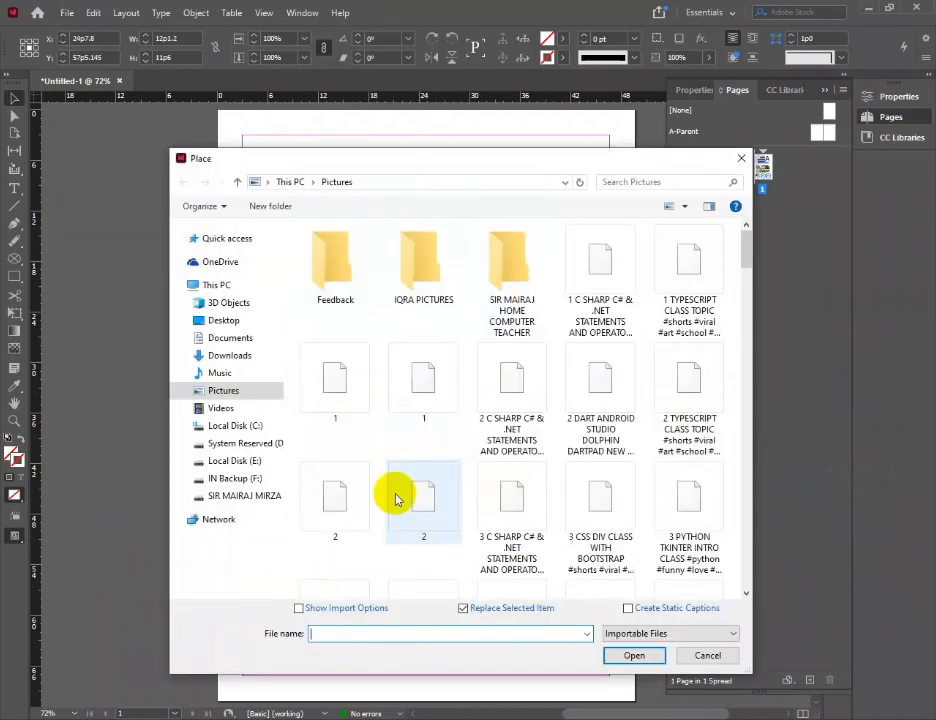
drag(746, 262, 746, 317)
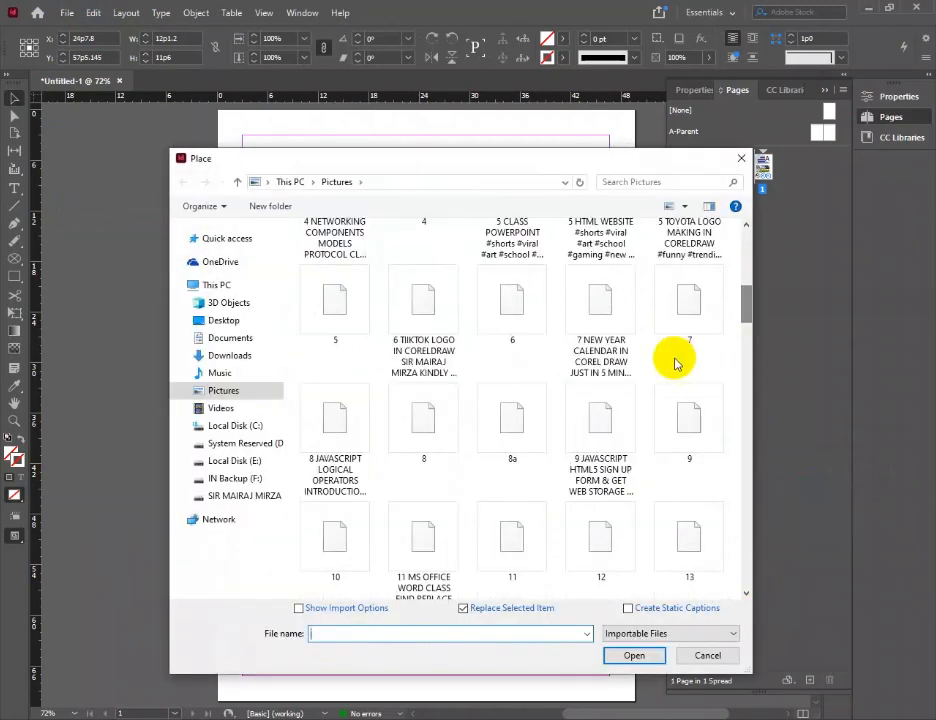
click(689, 312)
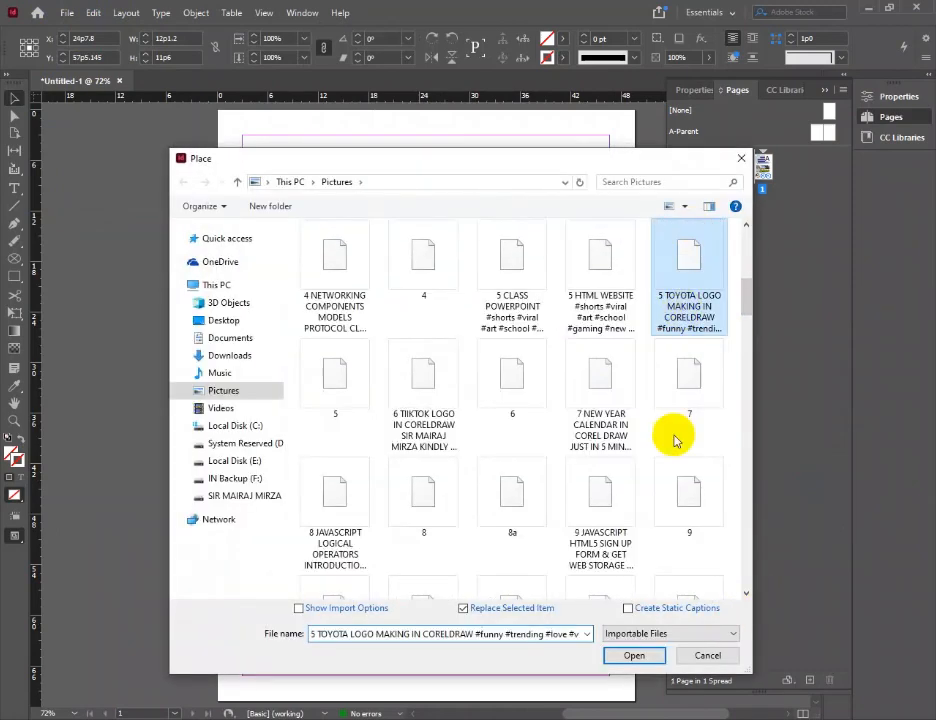
click(634, 656)
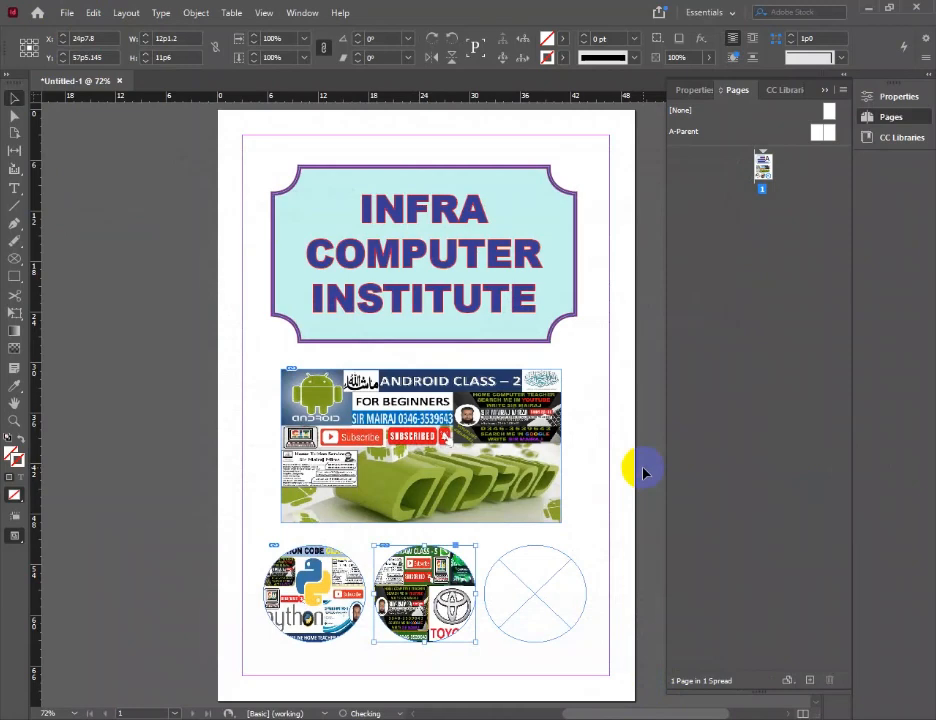
Place the "HOW TO MAKE APPLICATION ON K-ELECTRIC DEPARTMENT" image in the right ellipse frame, and deselect it
click(549, 589)
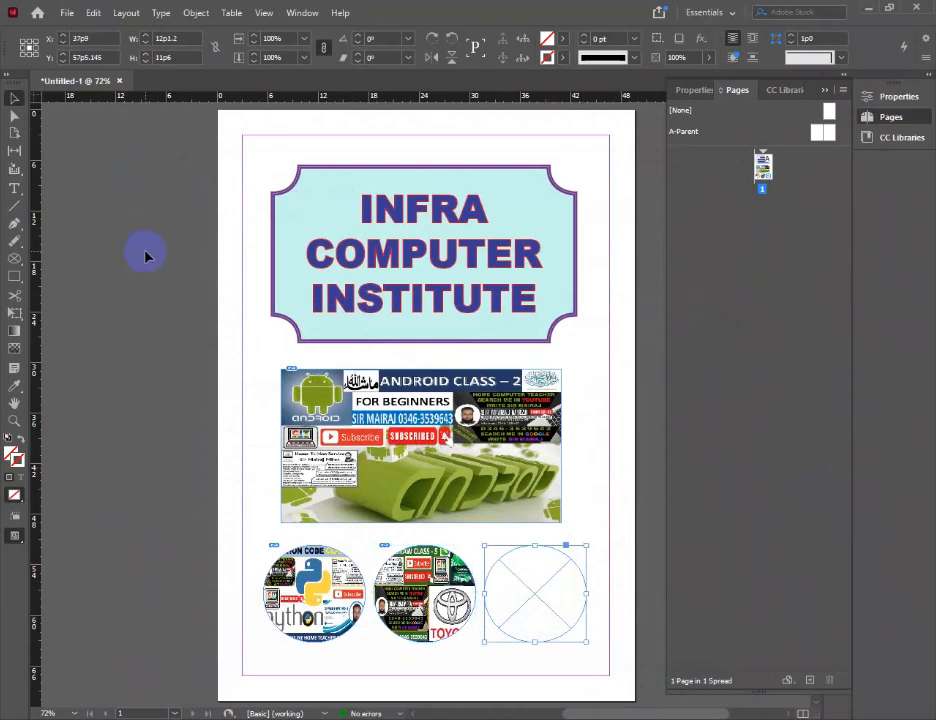
key(ctrl+d)
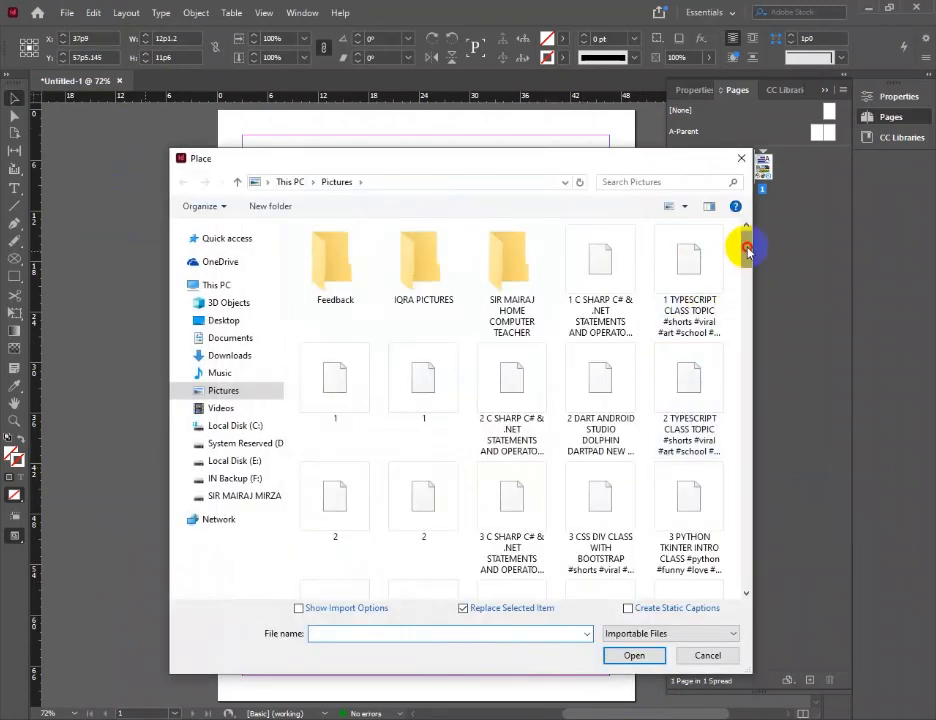
drag(745, 235, 739, 425)
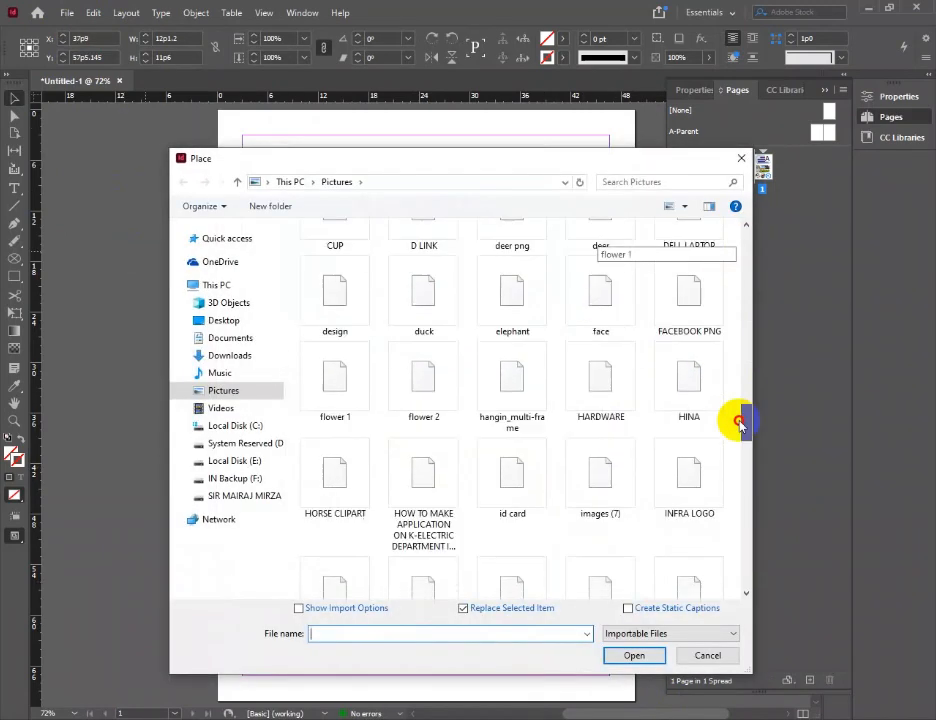
click(424, 478)
click(636, 656)
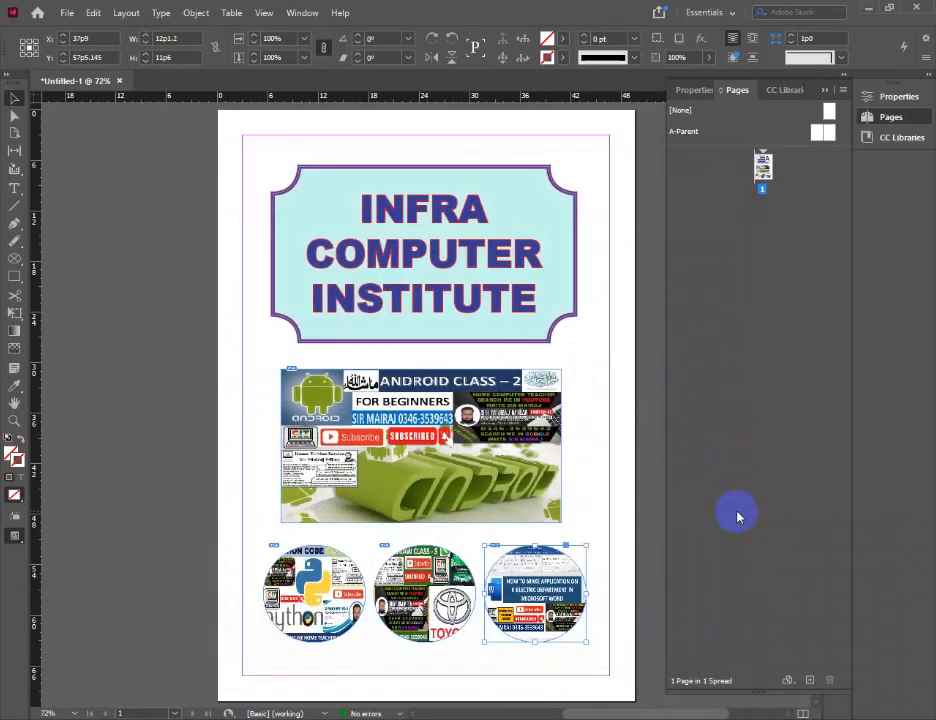
click(622, 430)
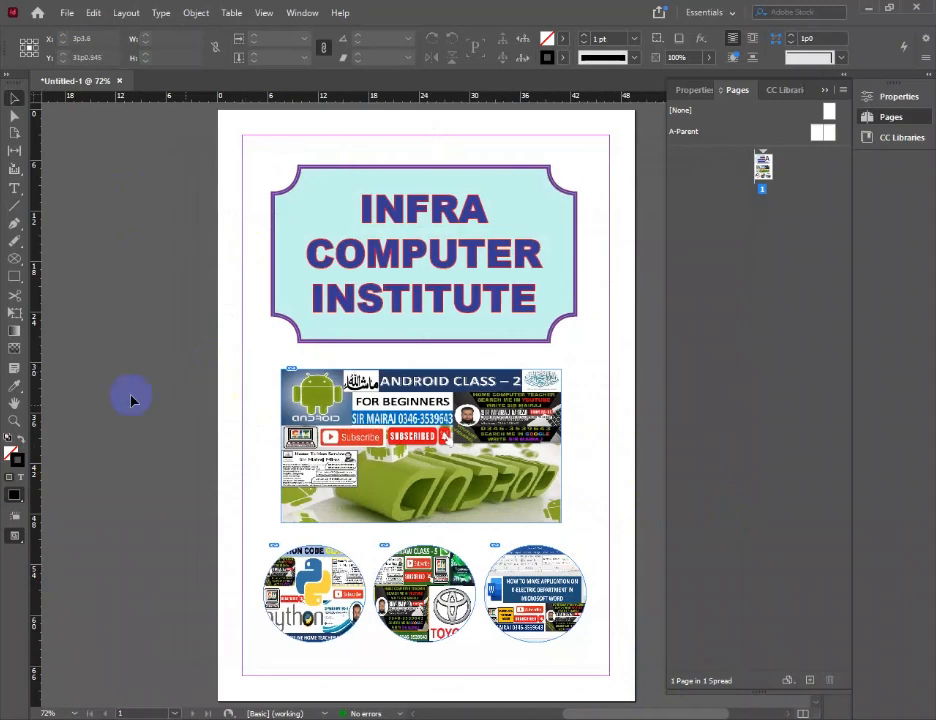
click(65, 13)
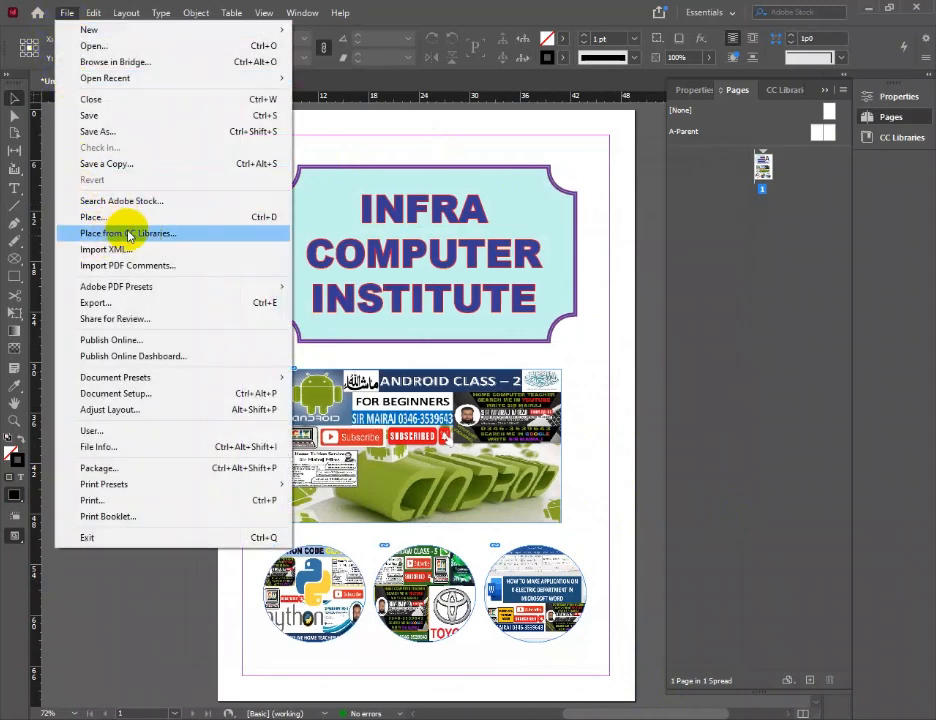
click(113, 132)
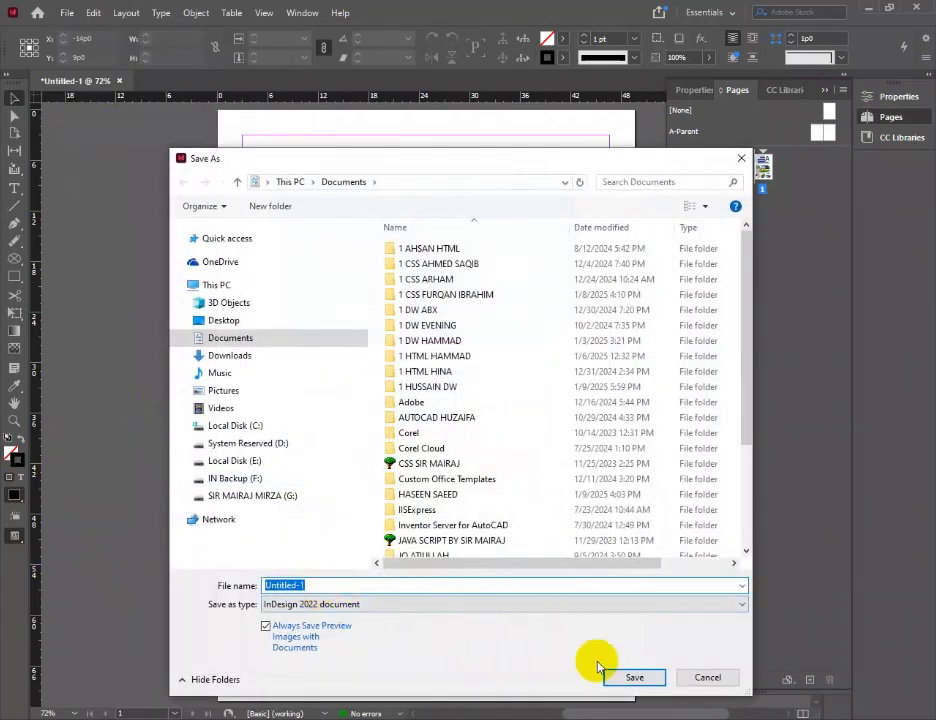
click(707, 680)
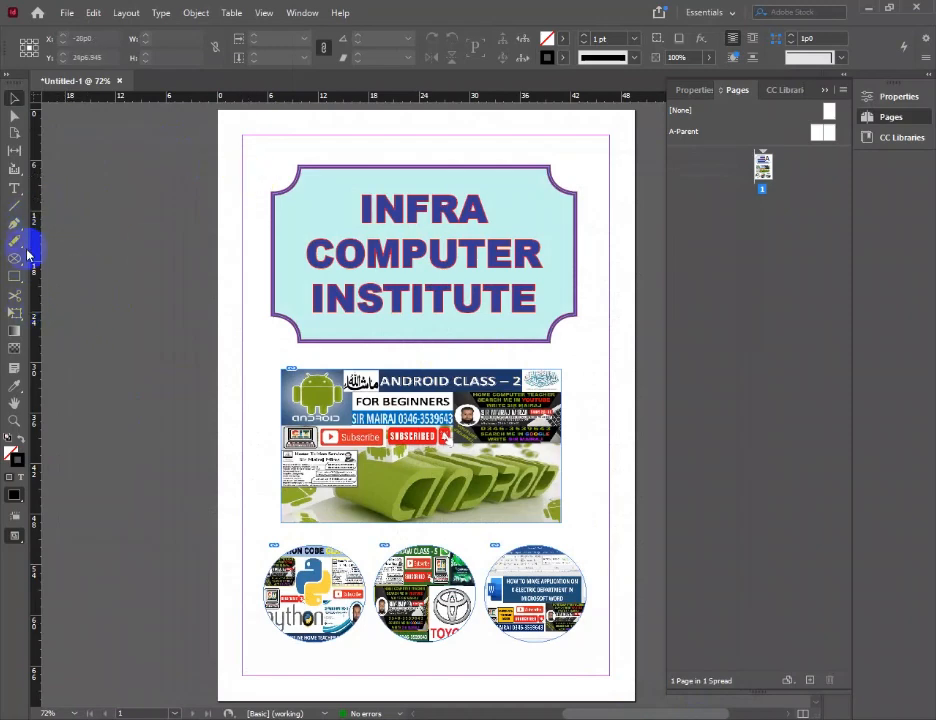
Draw a rectangle along the page margins around all the content, about 43p7 wide and 64p2 high
click(15, 278)
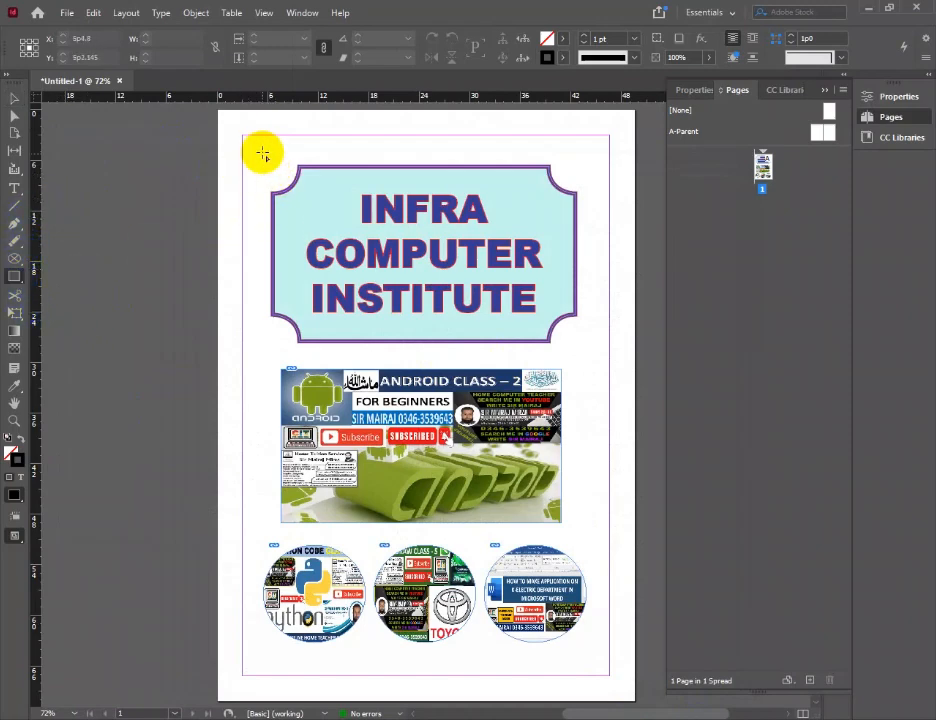
drag(242, 135, 606, 676)
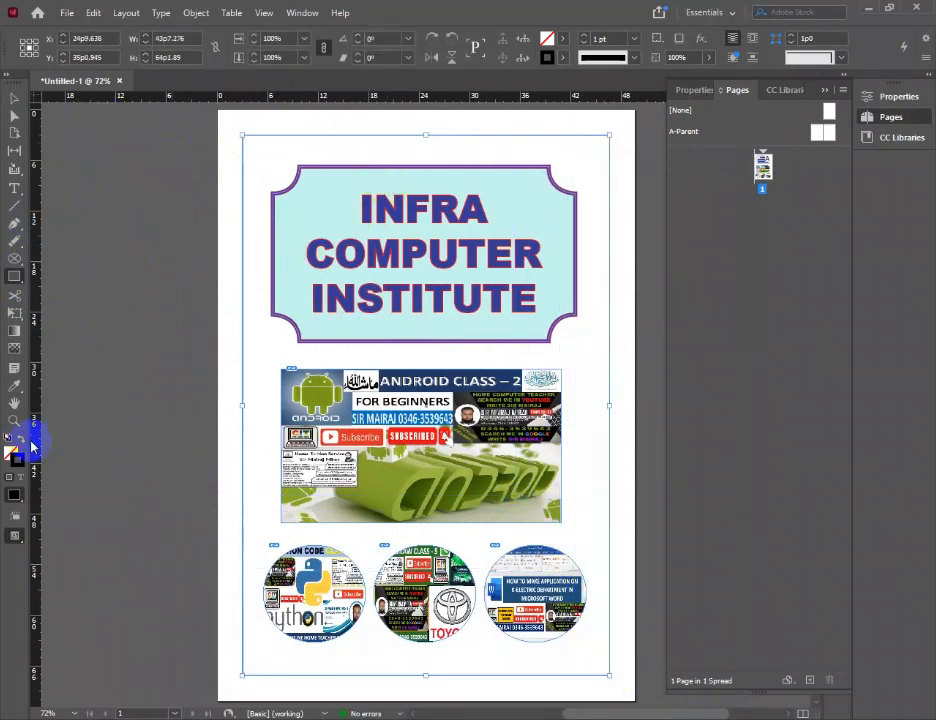
click(602, 391)
Fill the margin-sized rectangle with a light cream colour based on a hue of 52°
double_click(10, 453)
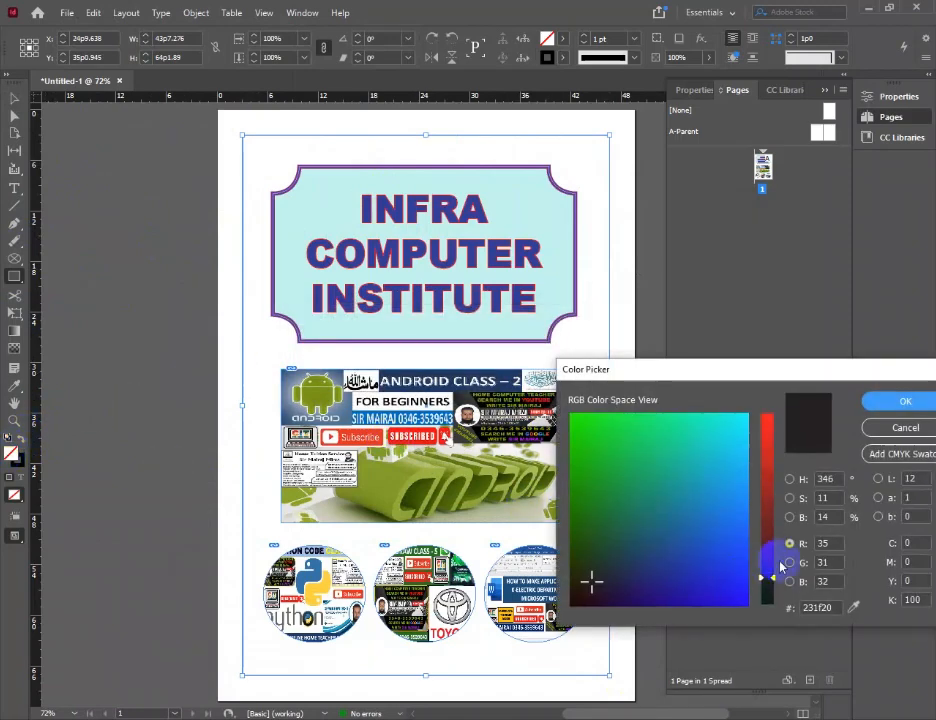
click(790, 479)
click(768, 577)
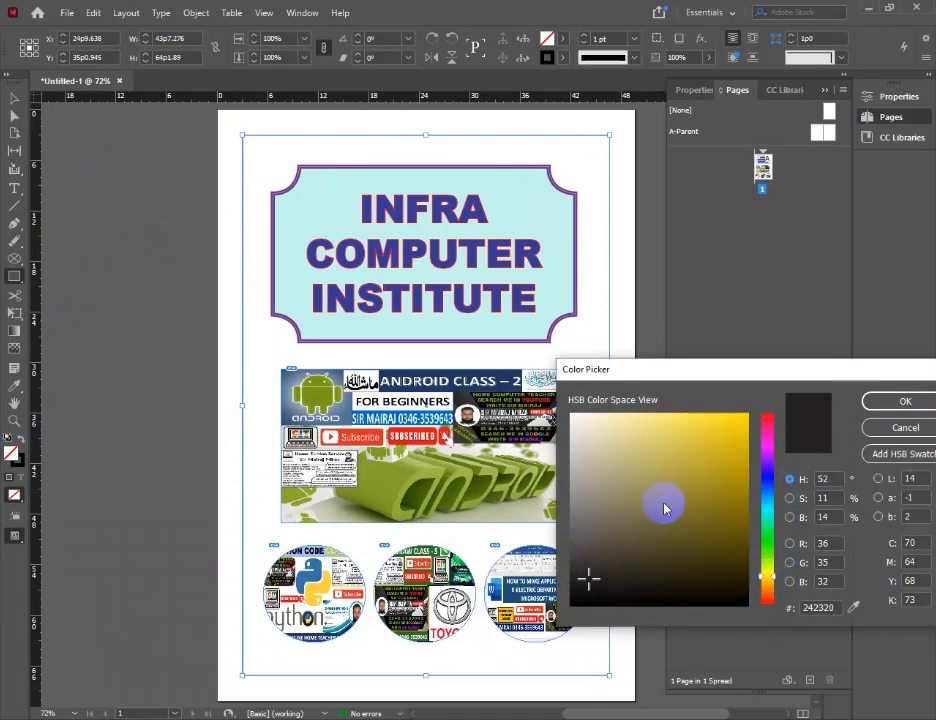
click(598, 421)
click(895, 401)
Send the cream rectangle to the back, behind the title and images
click(14, 97)
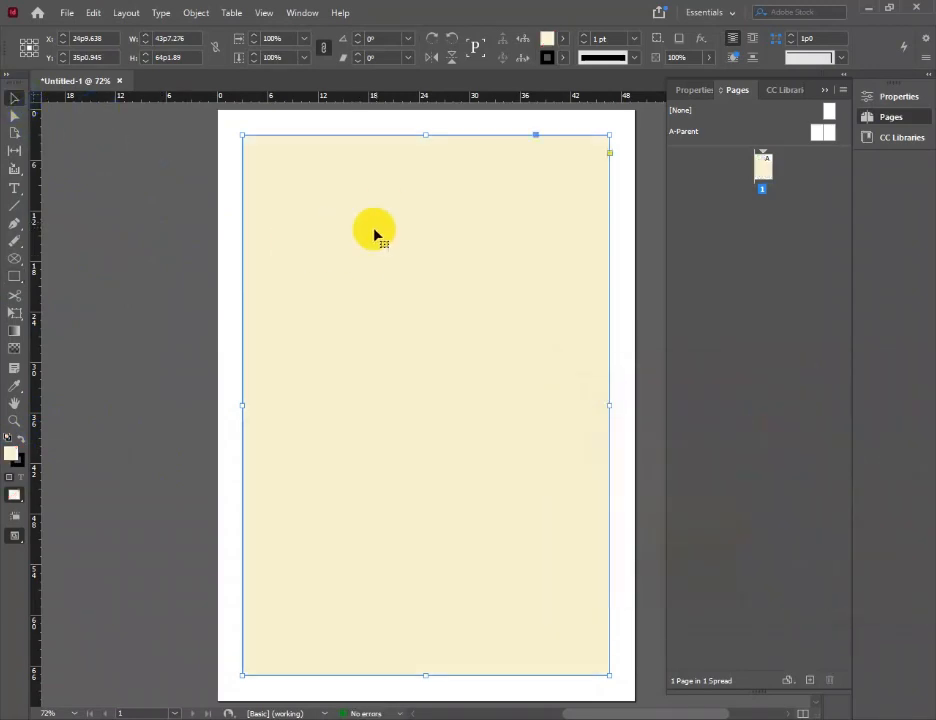
click(192, 13)
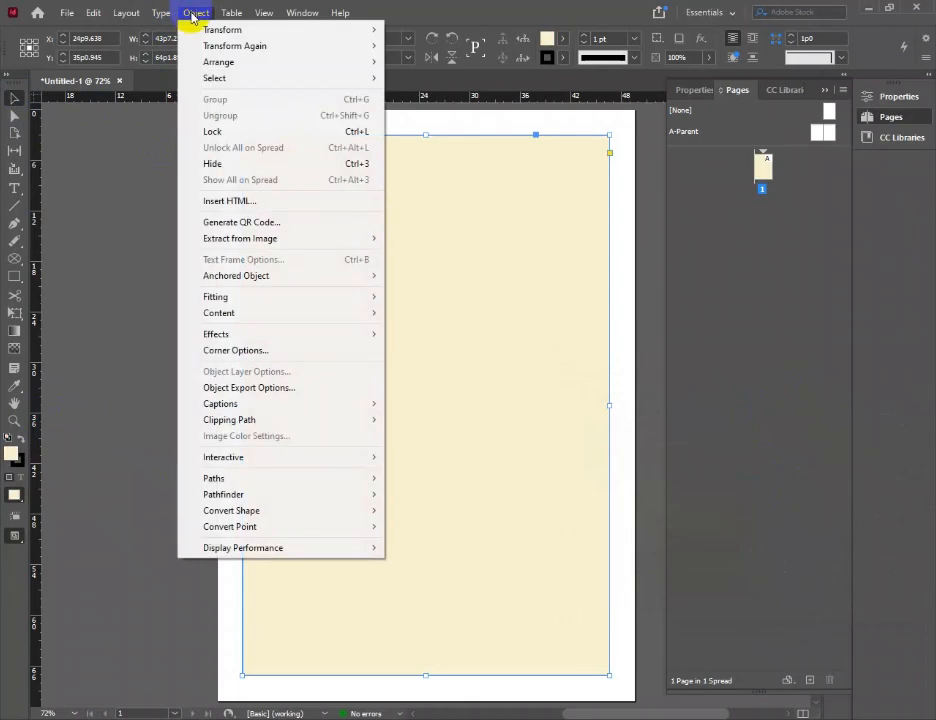
mouse_move(267, 64)
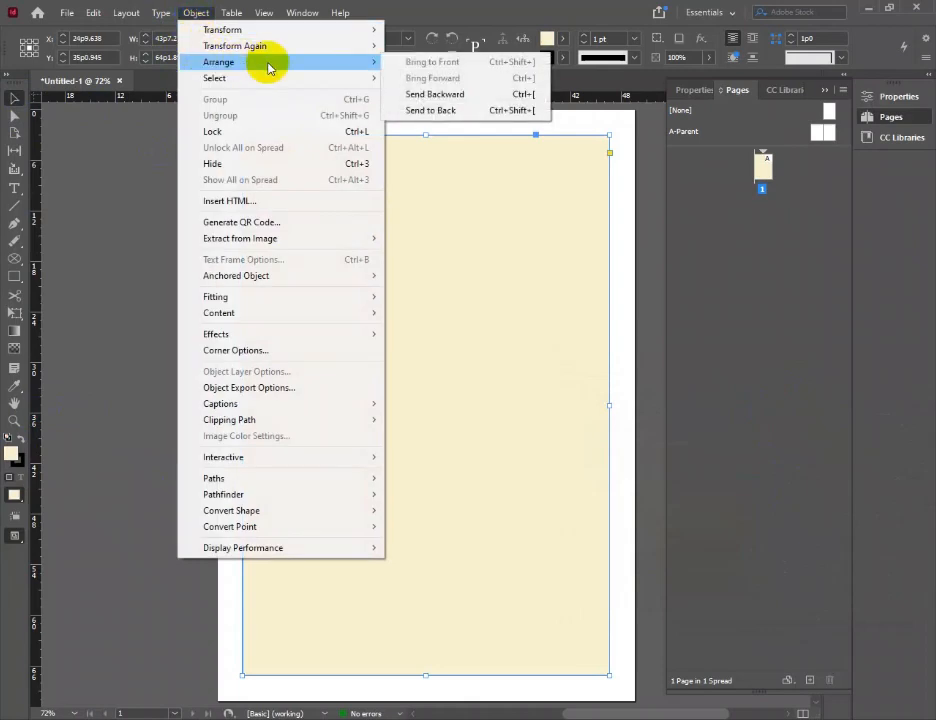
click(445, 114)
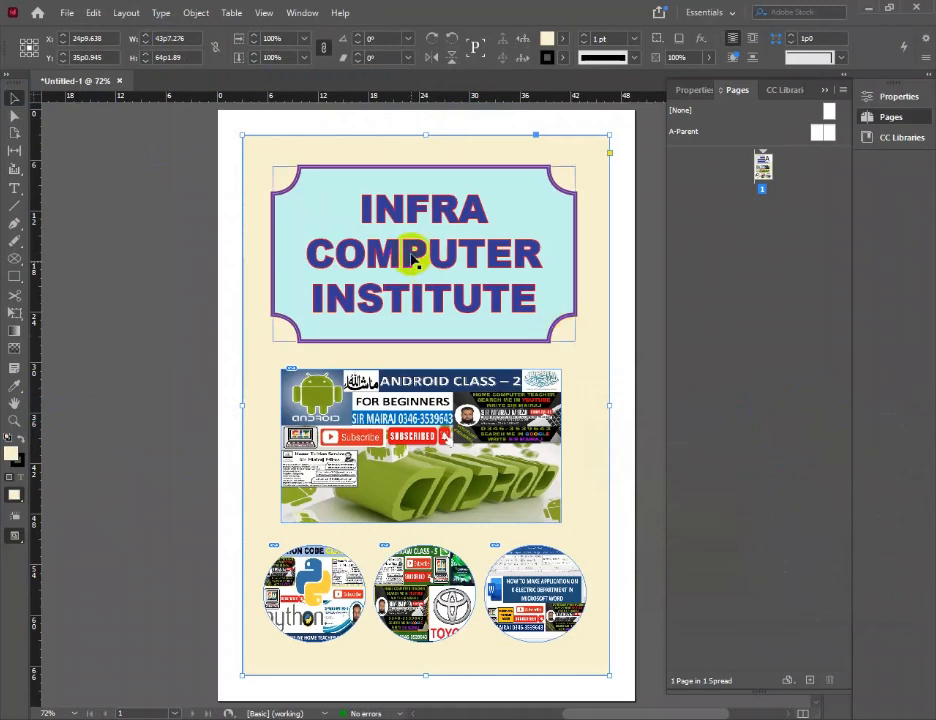
Lock the cream background rectangle in place behind the title and images
click(118, 87)
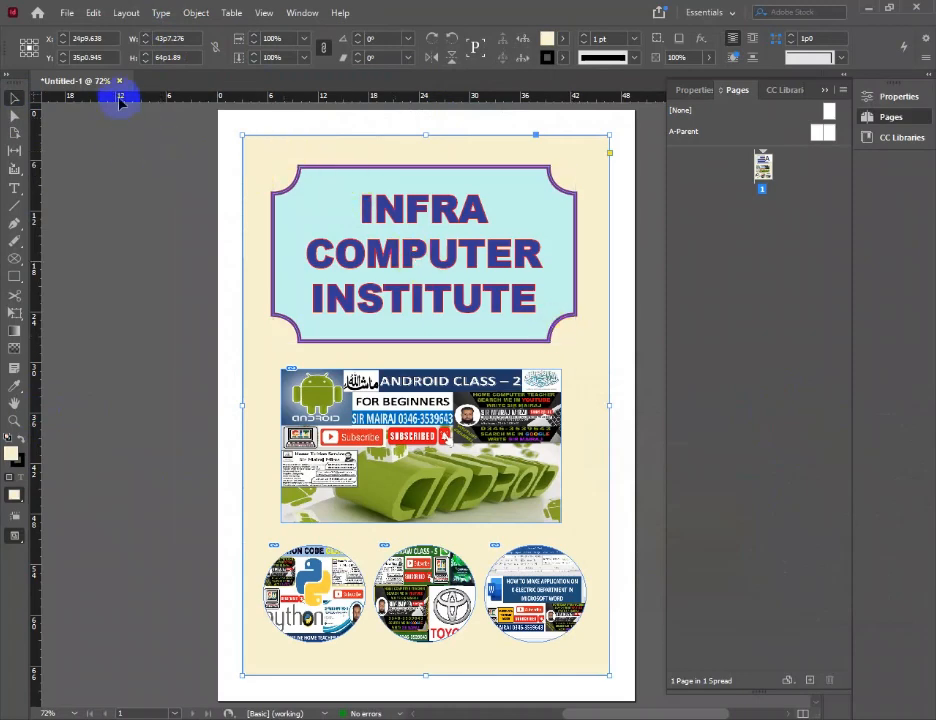
click(196, 12)
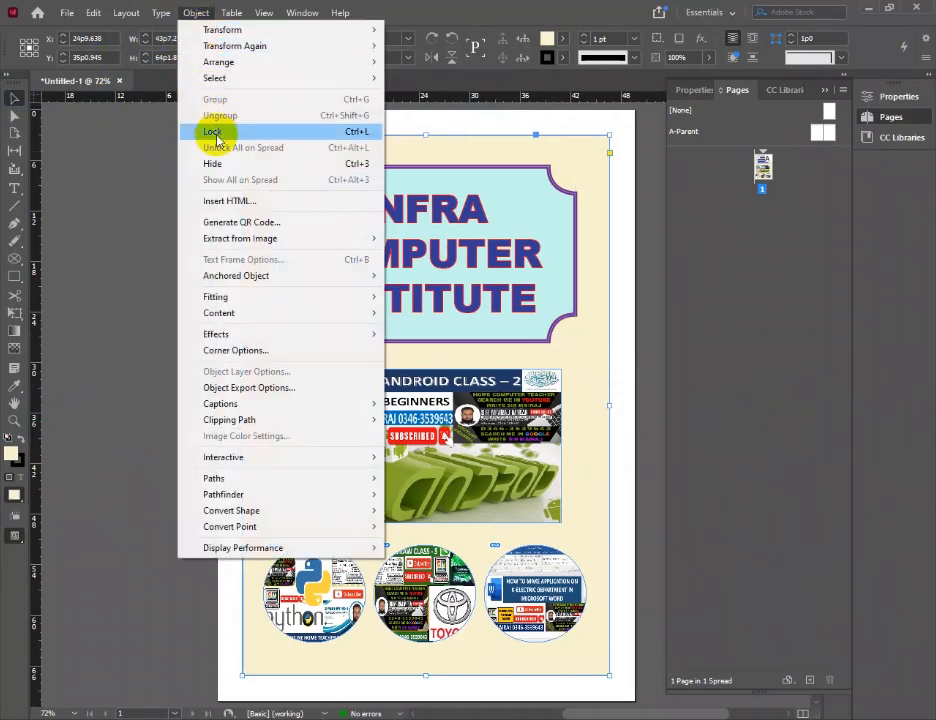
click(355, 131)
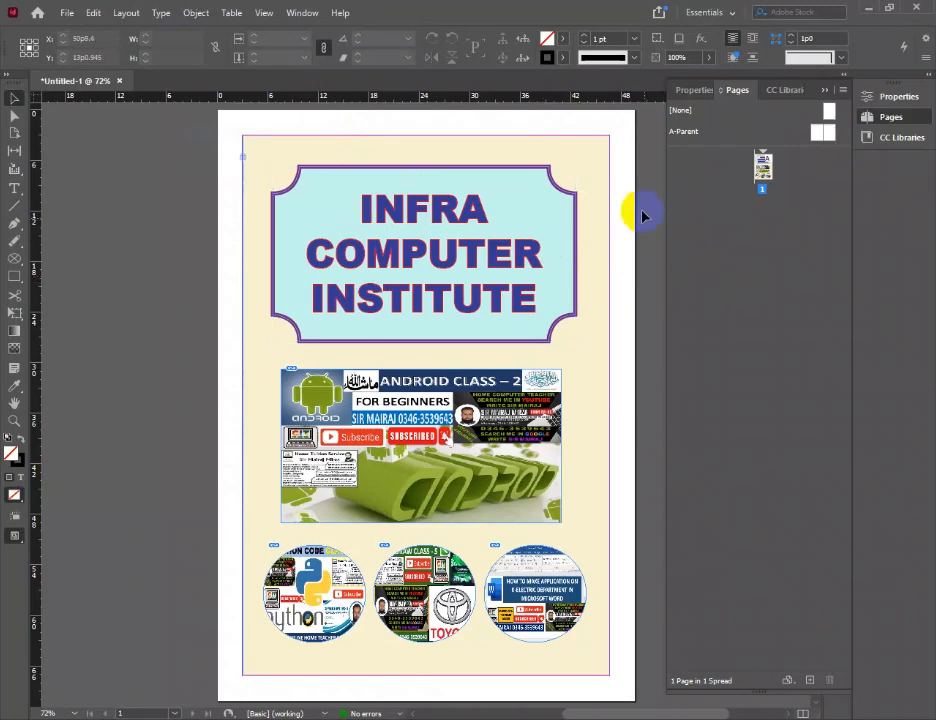
click(601, 166)
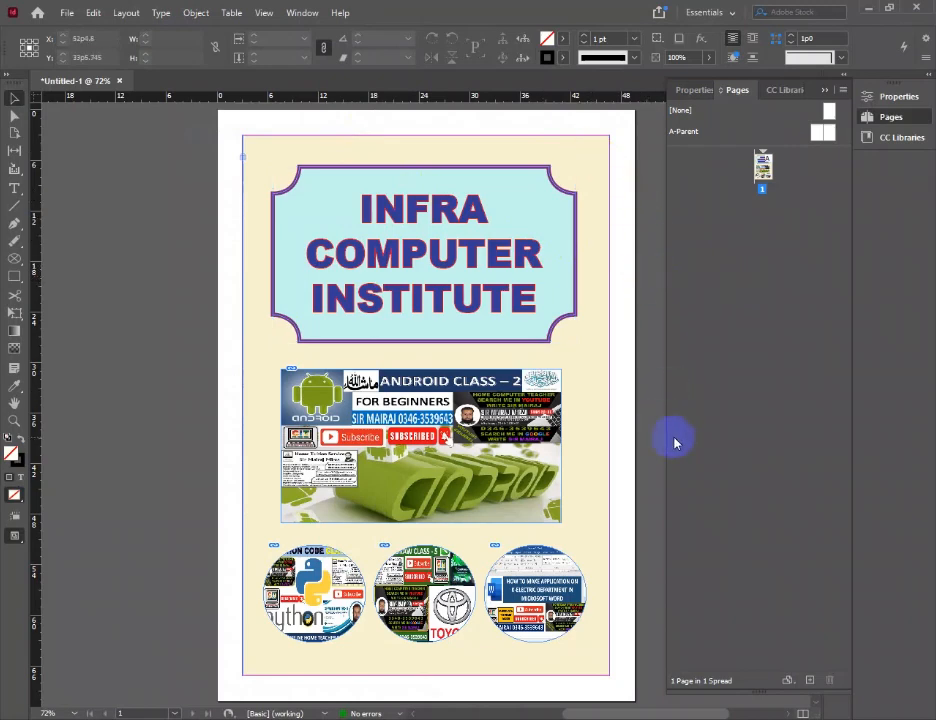
Save the file in the Documents folder as an InDesign 2022 document, named with the teacher's title and name followed by "PAGE"
click(65, 11)
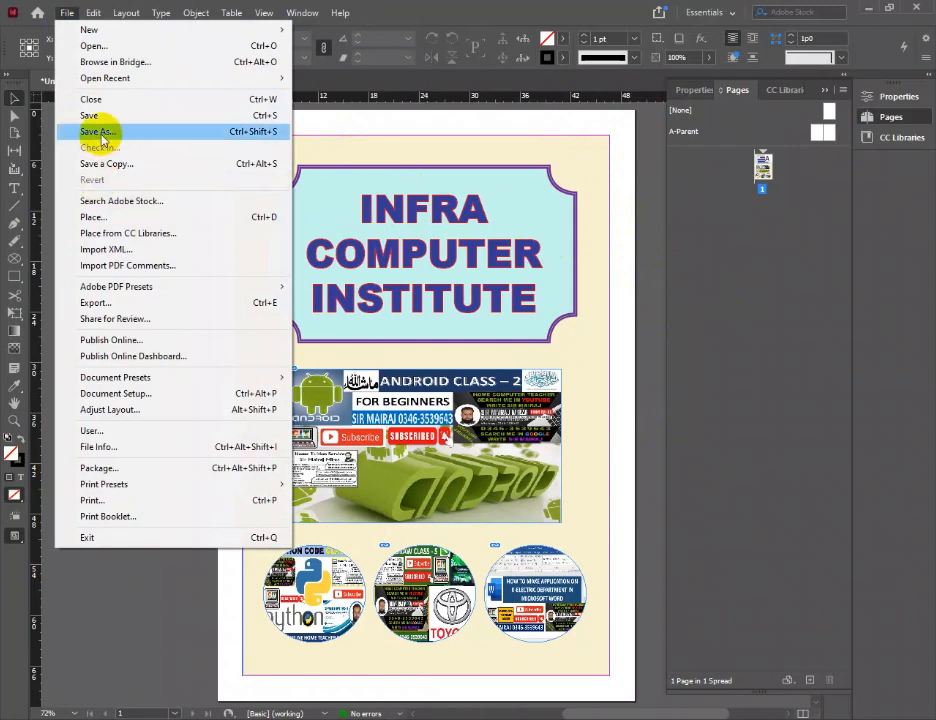
click(100, 132)
click(316, 587)
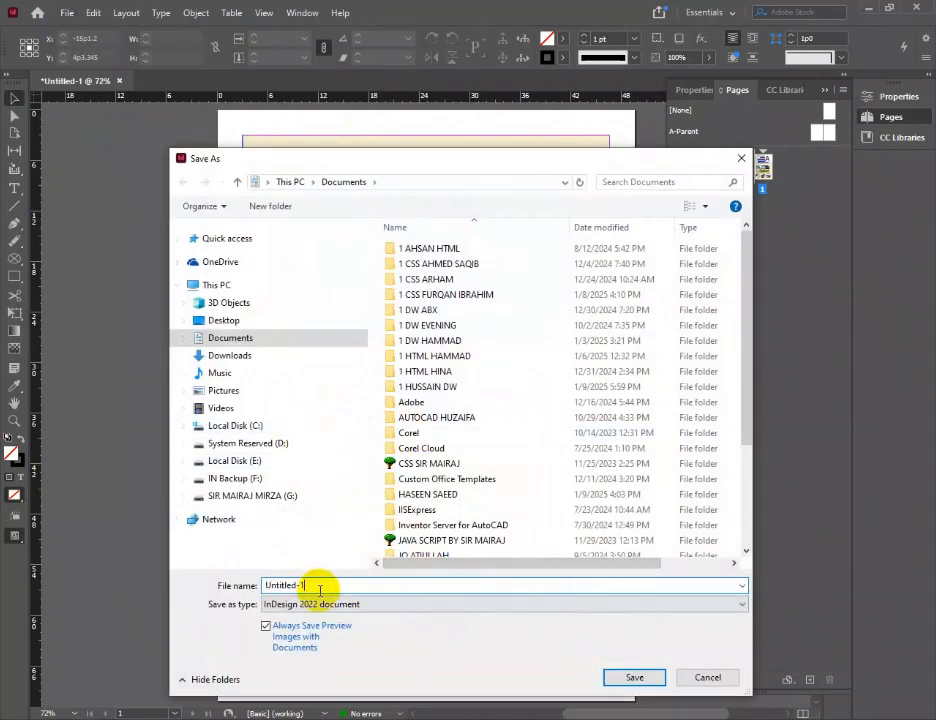
drag(305, 587, 221, 583)
text(SIR)
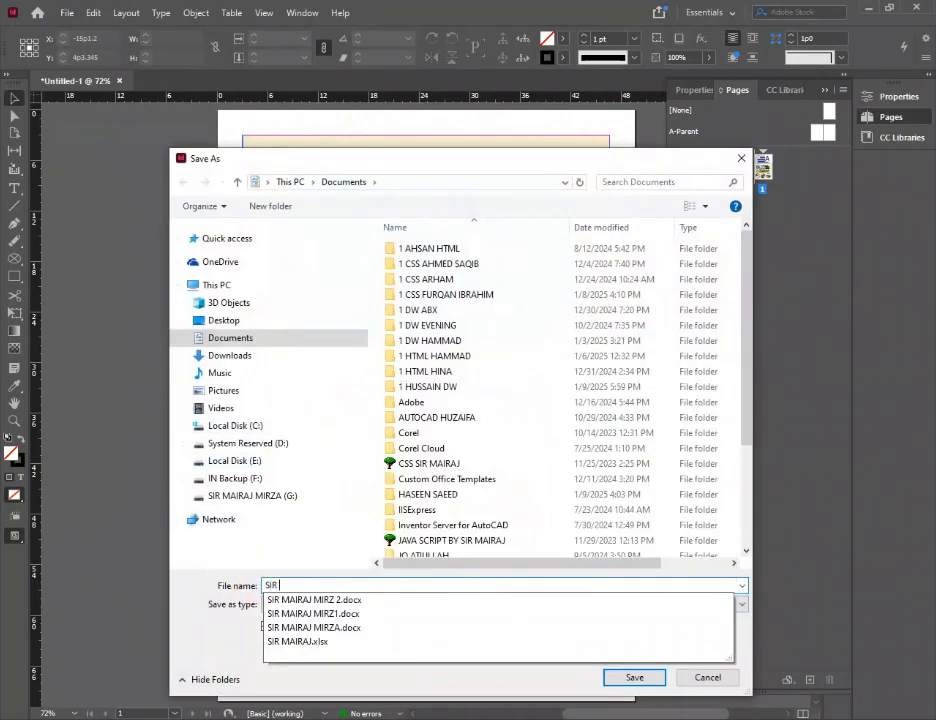
text( MAIRAJ )
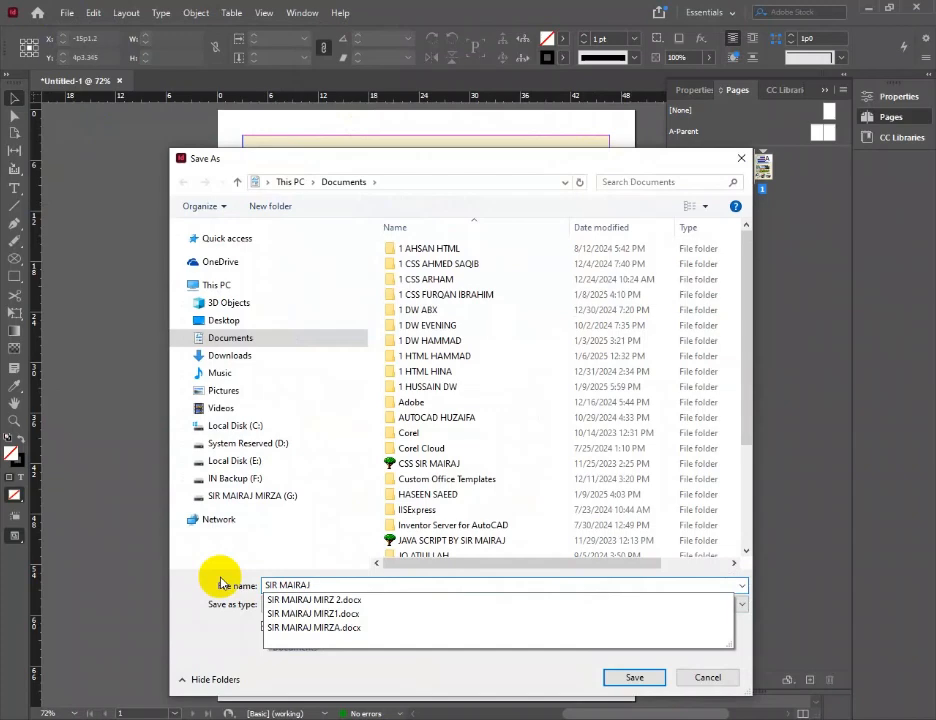
text(PAGE)
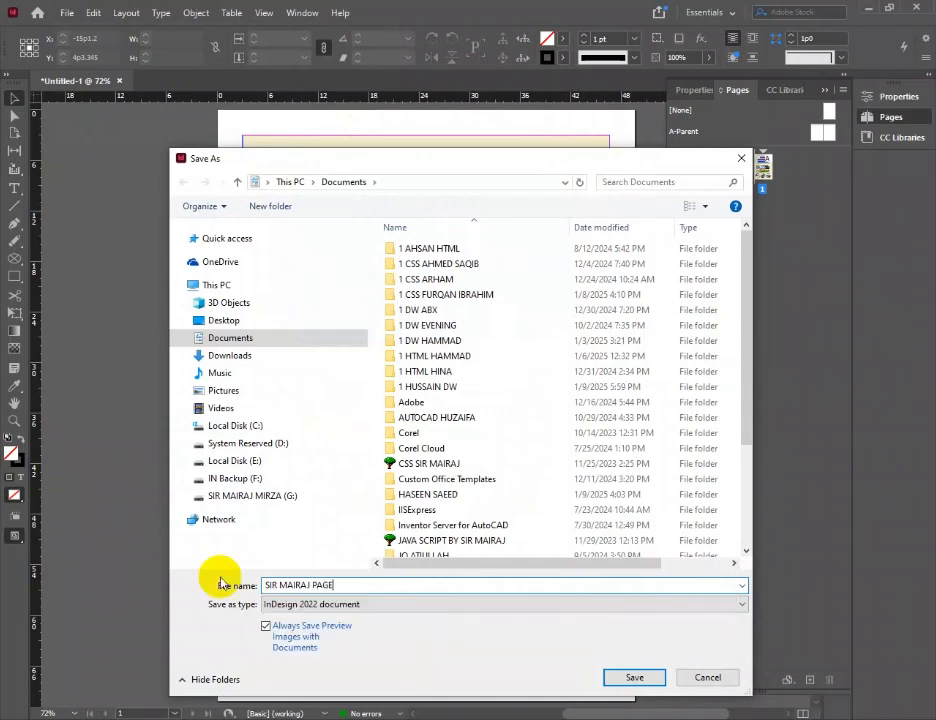
click(634, 678)
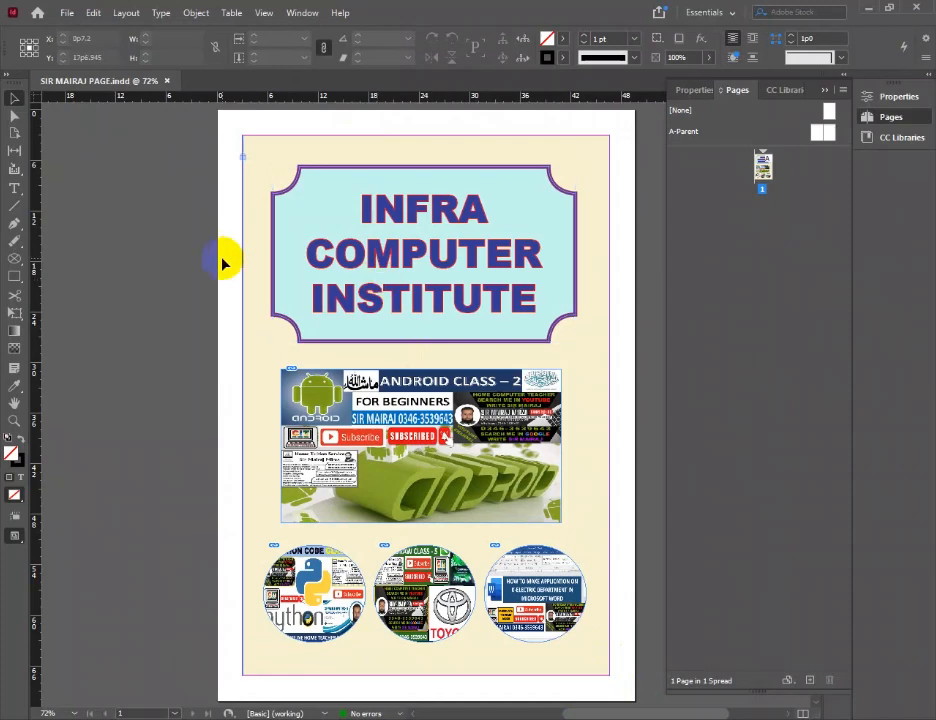